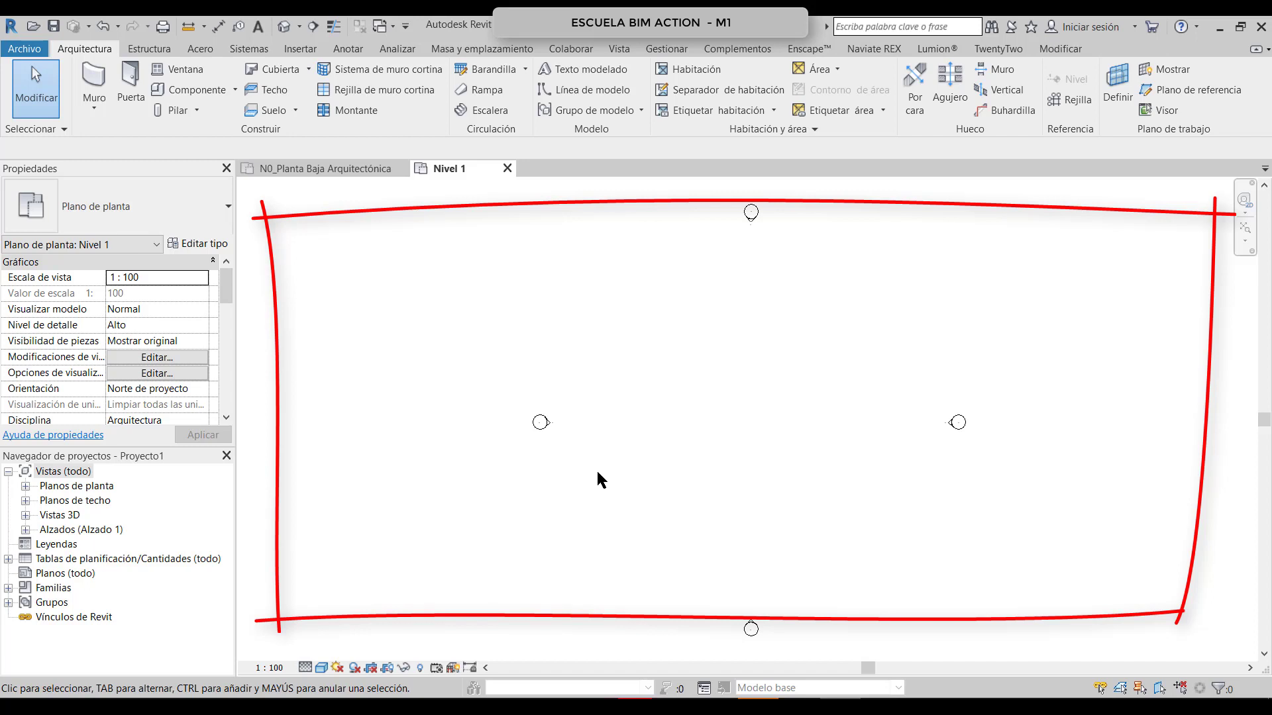
Step: Dock the Project Browser by itself on the opposite side of the drawing area from the Properties palette
click(144, 49)
click(200, 50)
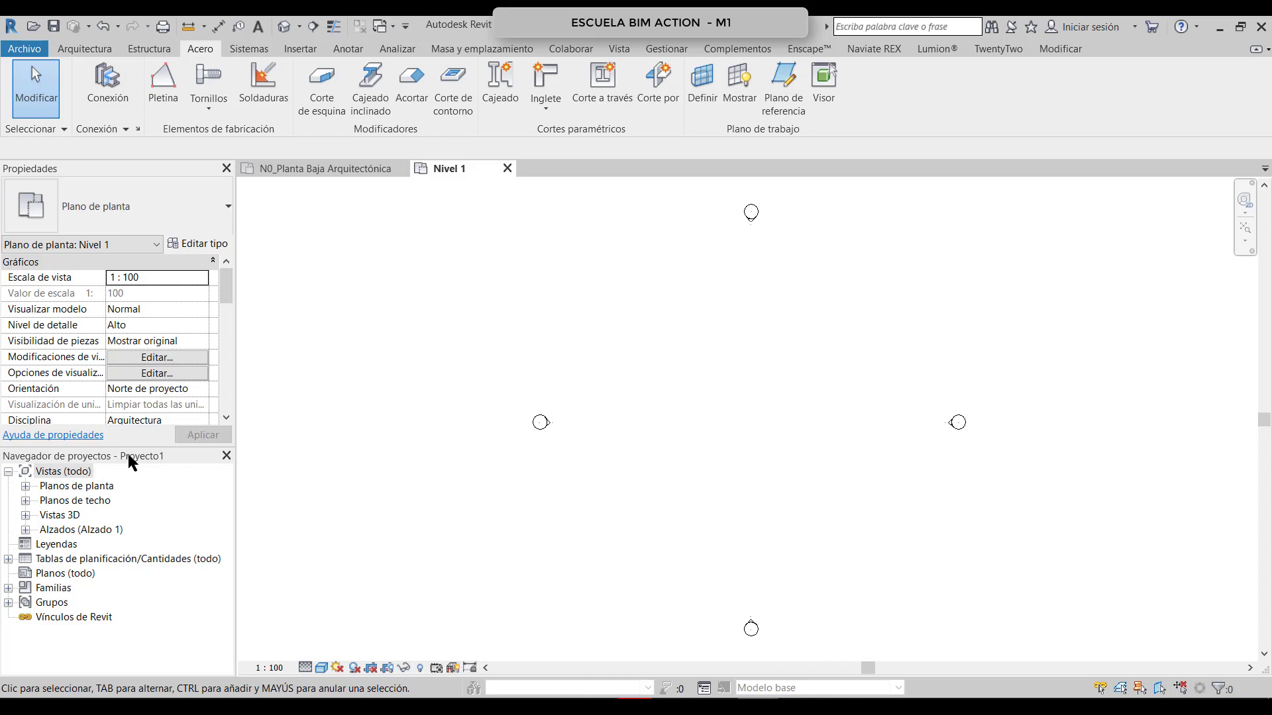
drag(193, 454, 1269, 194)
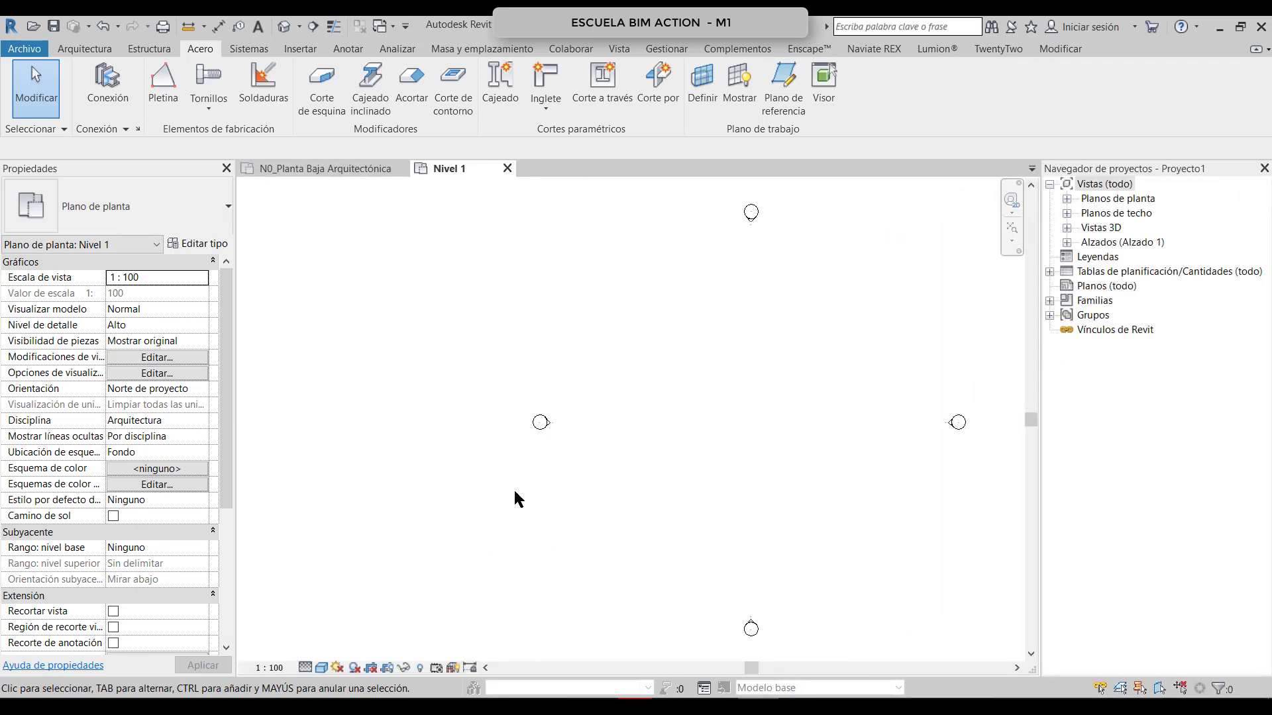
click(73, 48)
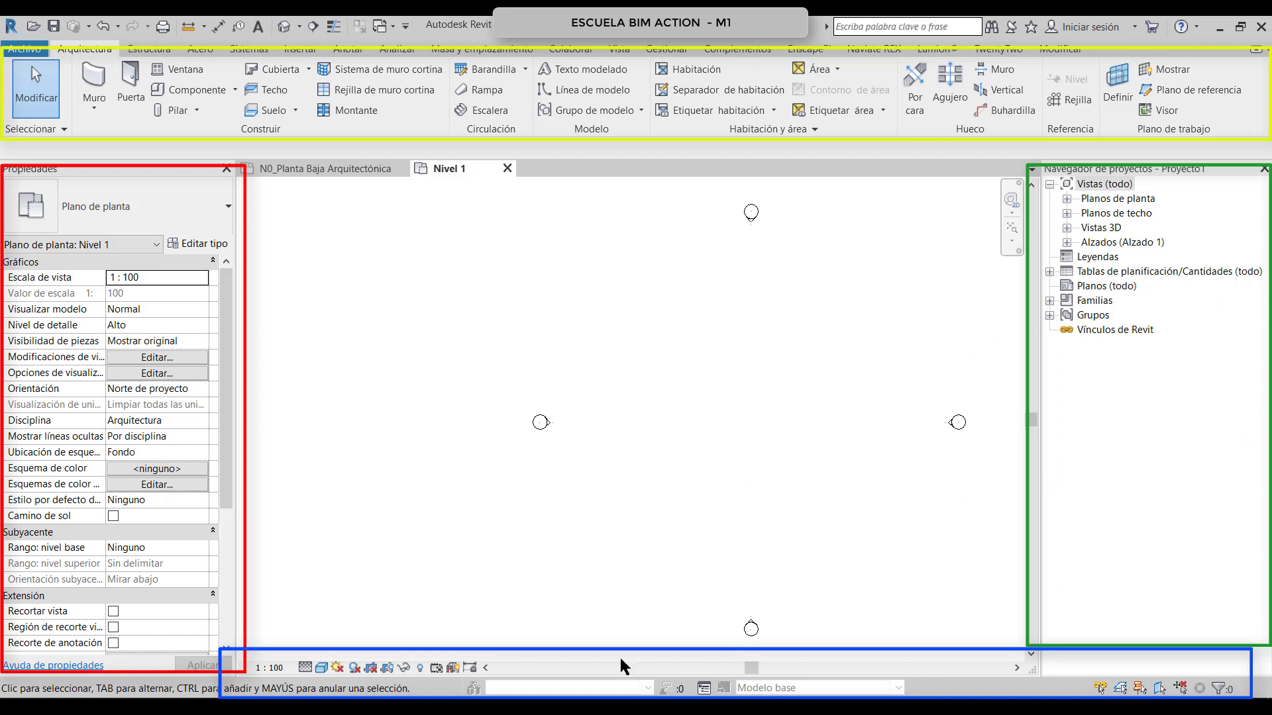
scroll(775, 382, up, 2)
middle_drag(807, 451, 647, 430)
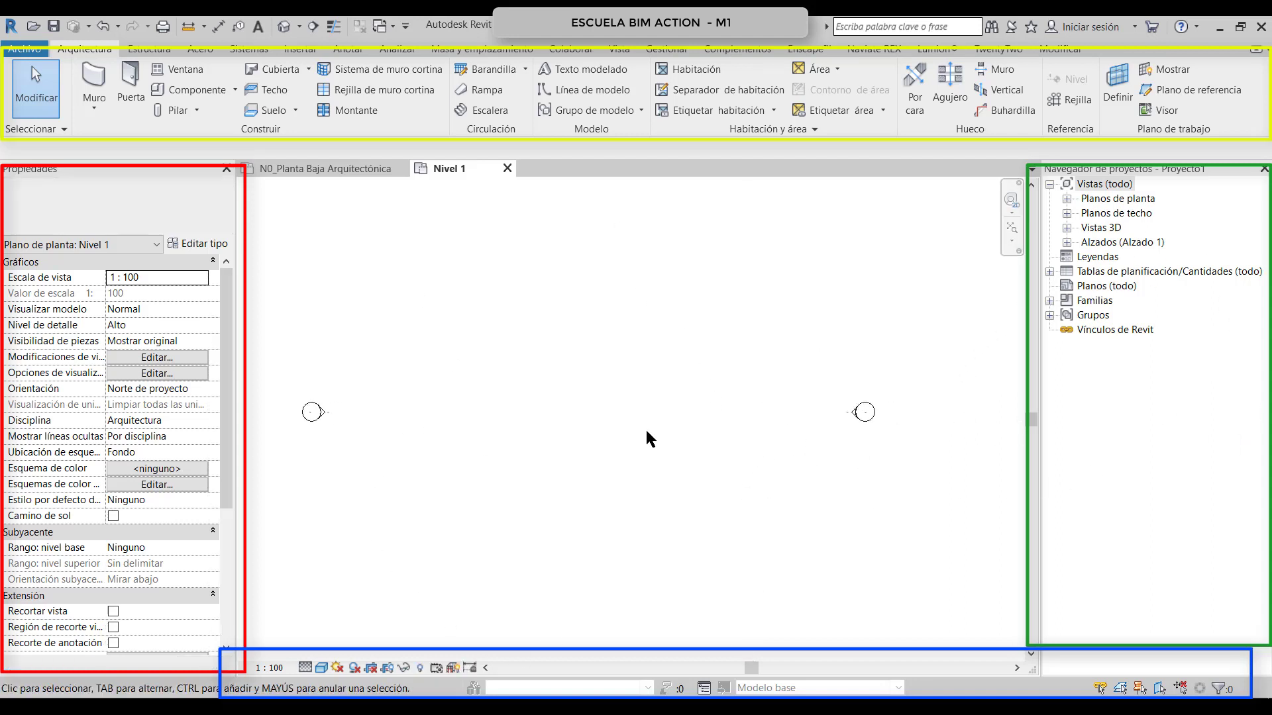
scroll(646, 430, down, 3)
middle_drag(693, 533, 657, 491)
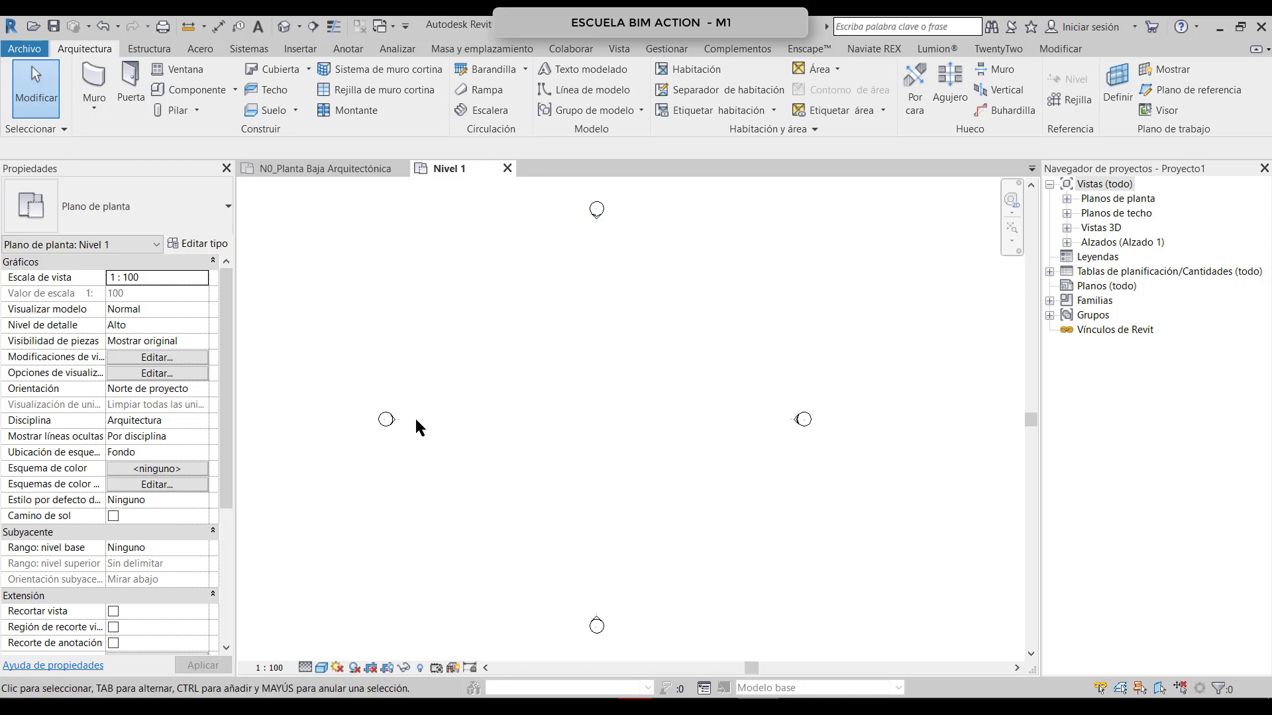
Step: Open the Norte elevation from its marker in the Nivel 1 floor plan and examine its level lines
scroll(604, 233, up, 5)
middle_drag(604, 233, 646, 416)
scroll(646, 416, up, 2)
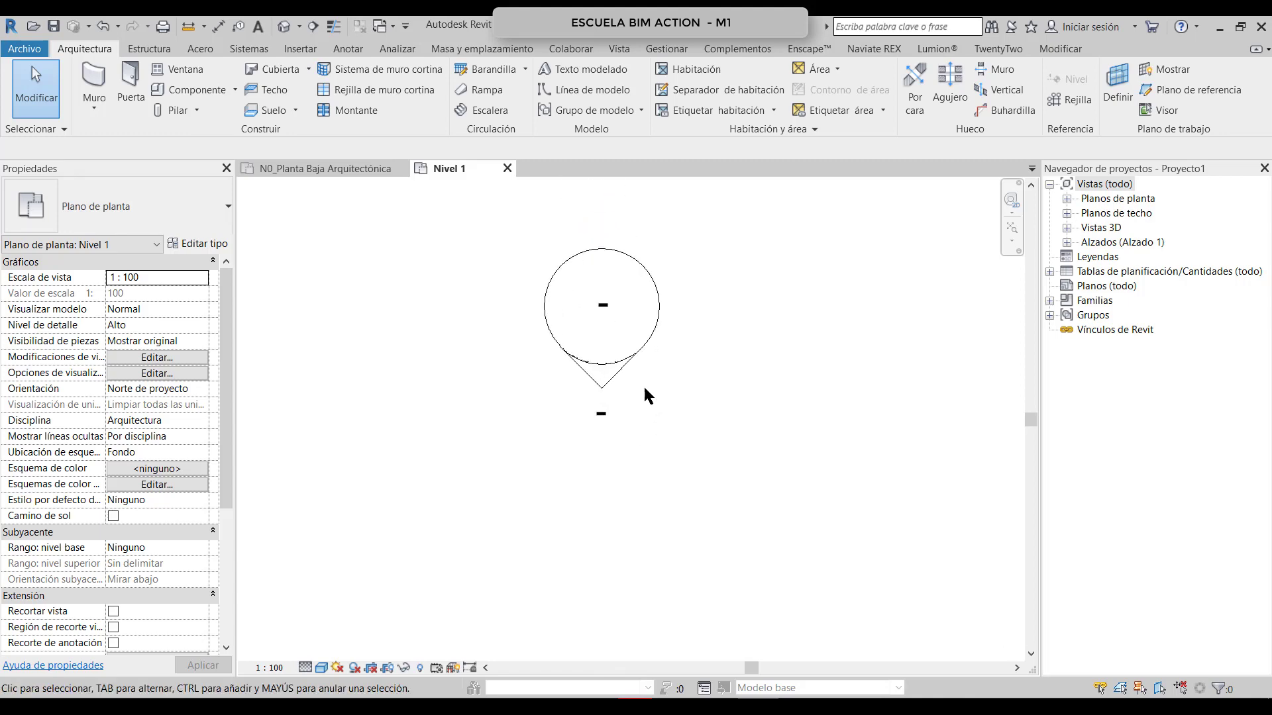
double_click(600, 378)
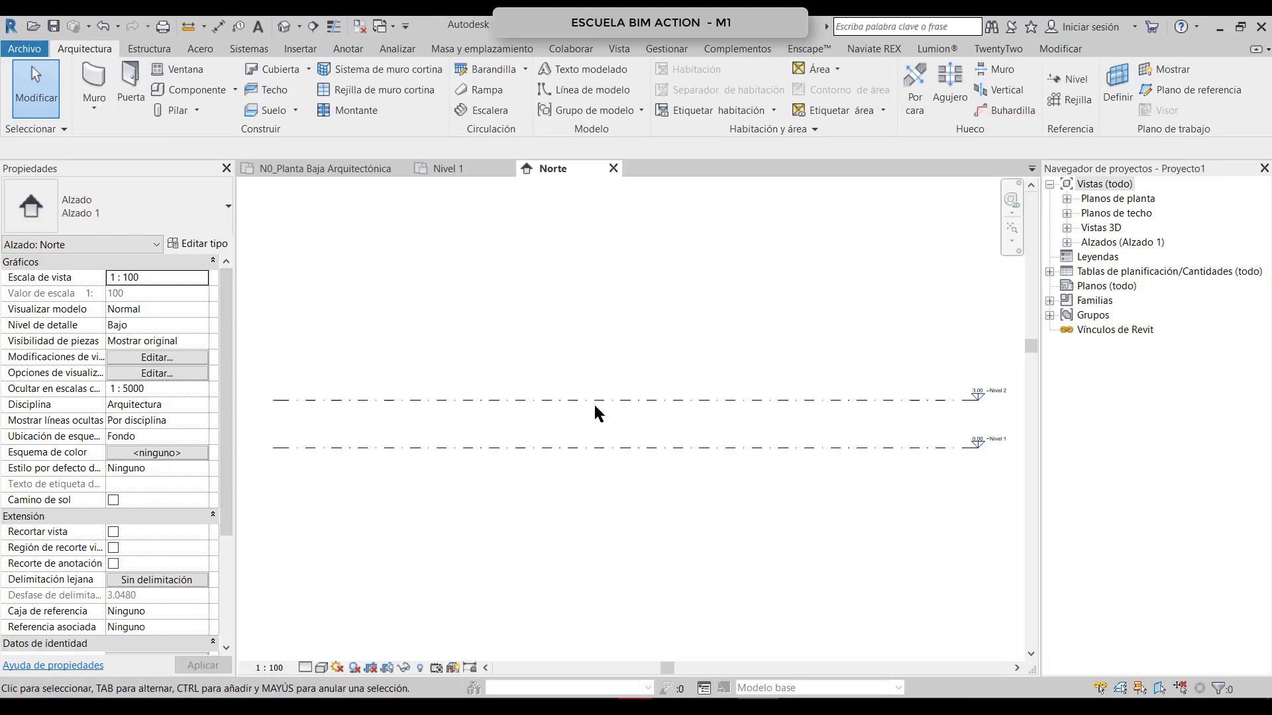
scroll(596, 405, down, 1)
mouse_move(626, 432)
middle_down()
mouse_move(650, 434)
mouse_move(631, 435)
middle_up()
middle_drag(789, 427, 701, 418)
scroll(539, 357, up, 2)
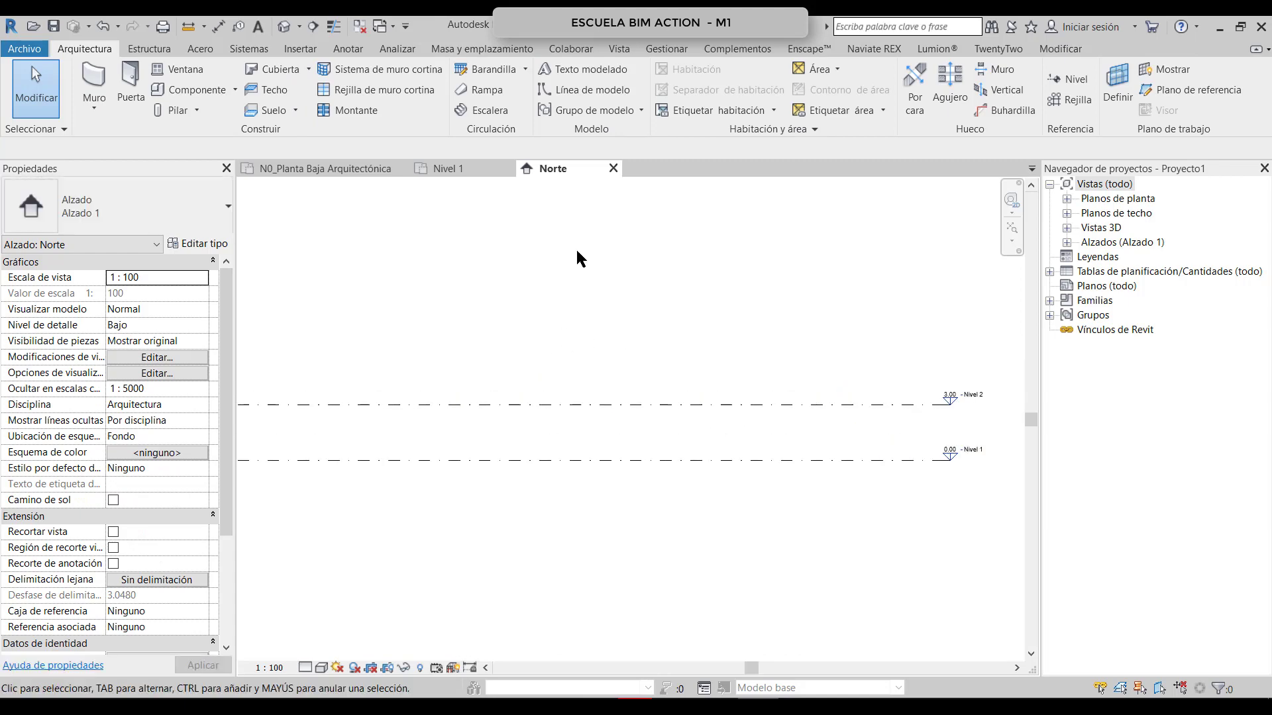
Step: Return to the Nivel 1 floor plan and open the Este elevation from its marker
click(477, 166)
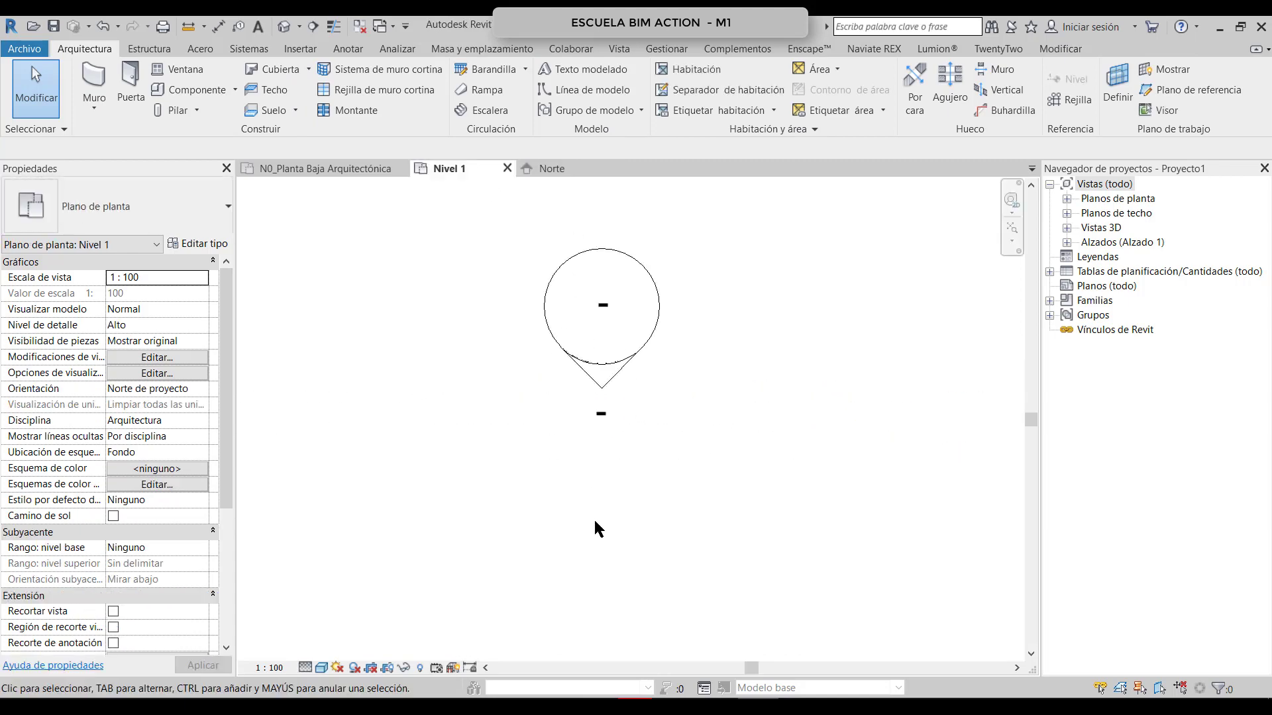
scroll(624, 398, down, 8)
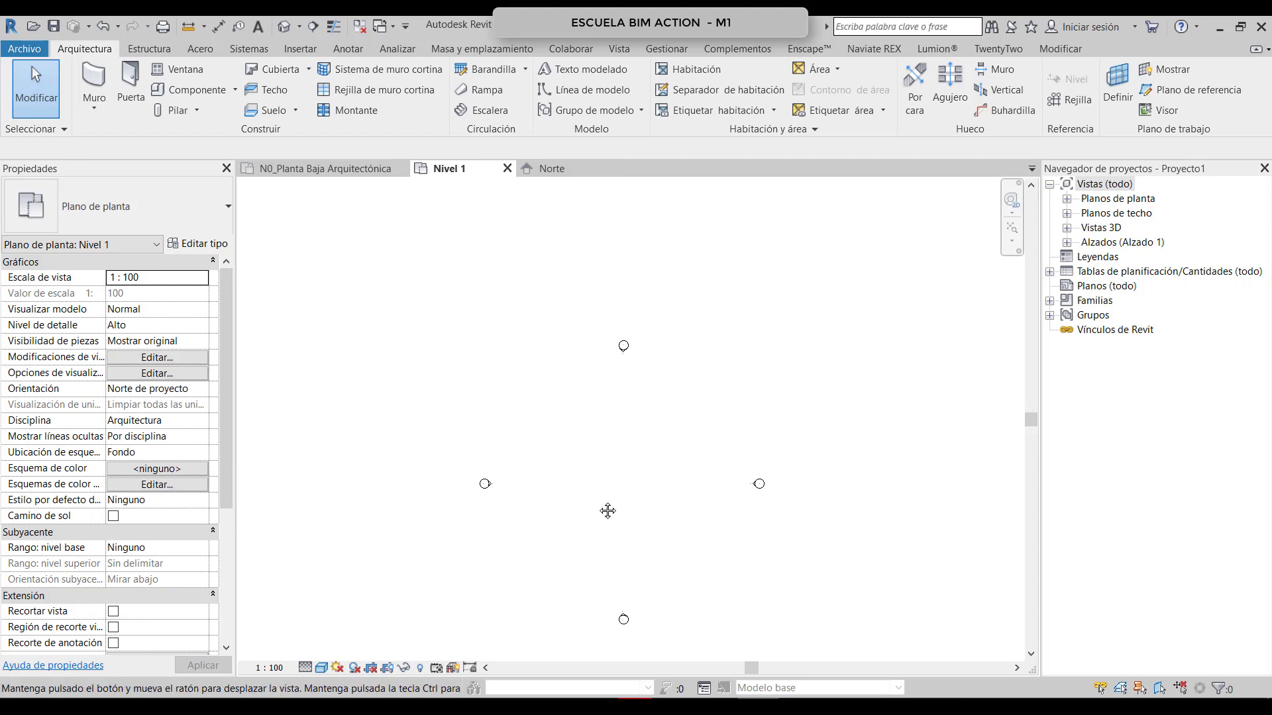
scroll(726, 361, up, 5)
double_click(737, 316)
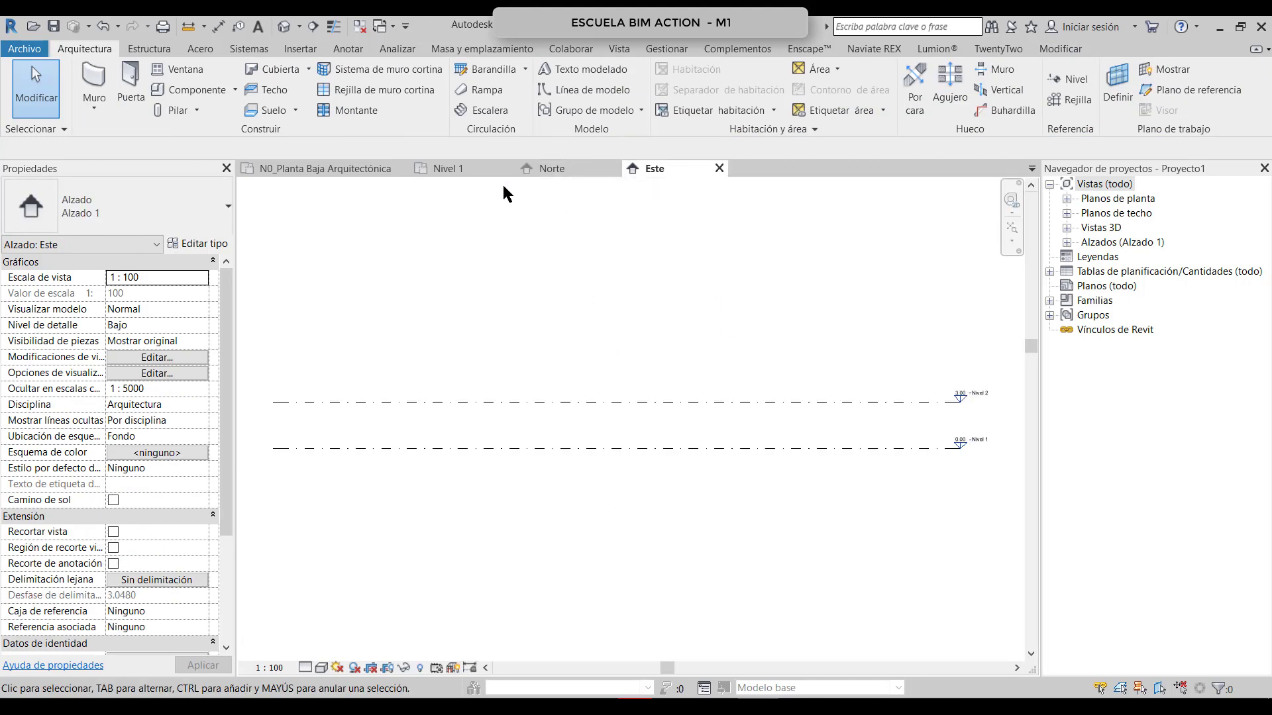
Step: Cycle between the open Norte and Este elevations and return to the Nivel 1 plan with all elevation markers in view
click(583, 170)
click(675, 168)
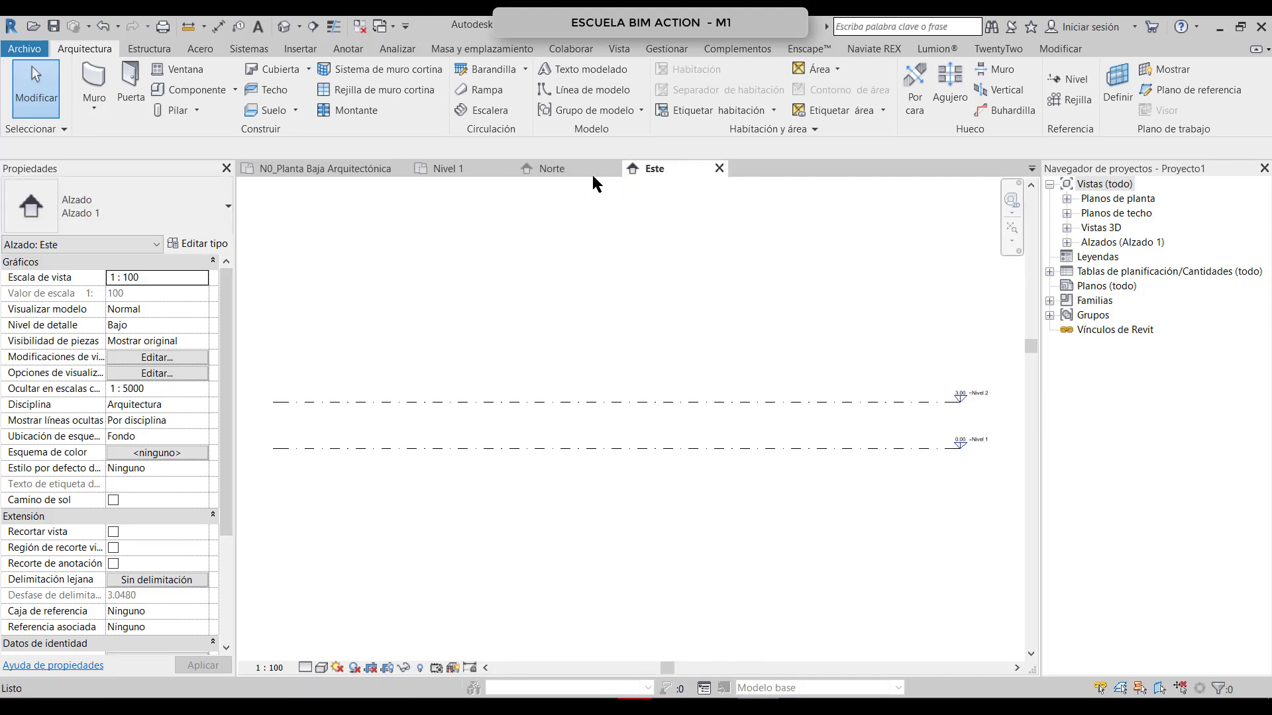
click(573, 168)
key(ctrl+Tab)
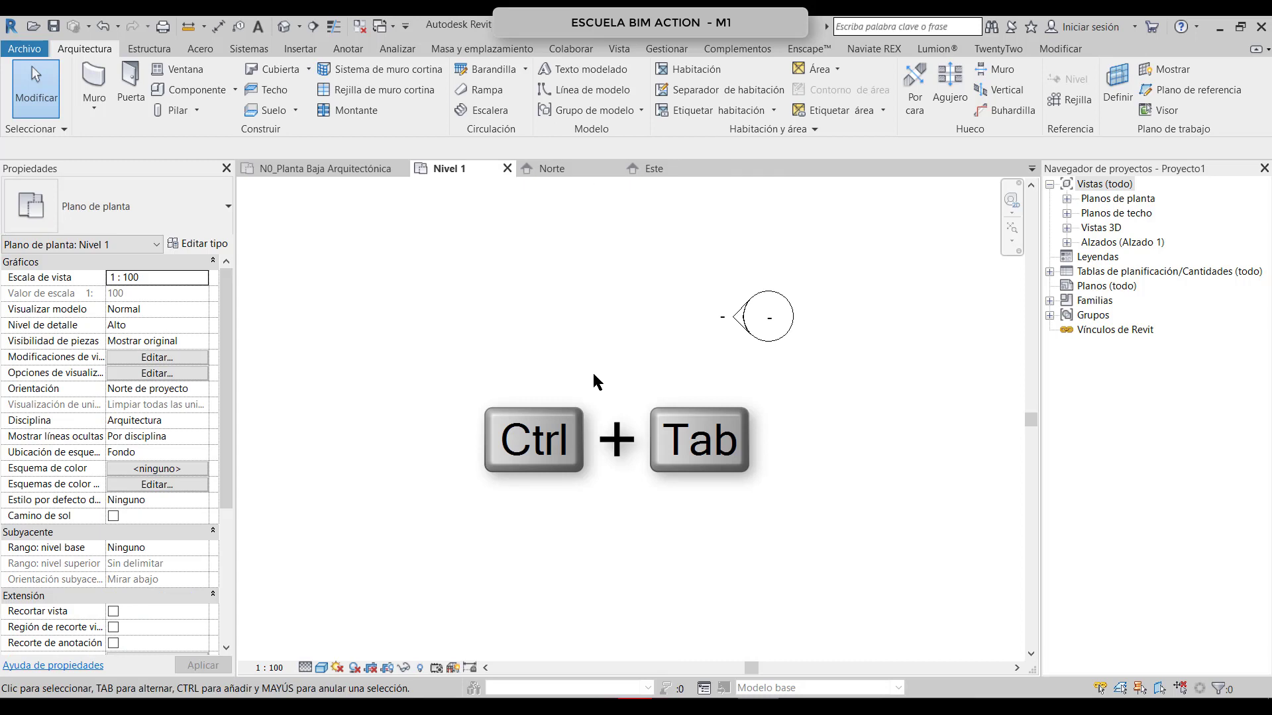
scroll(629, 321, down, 8)
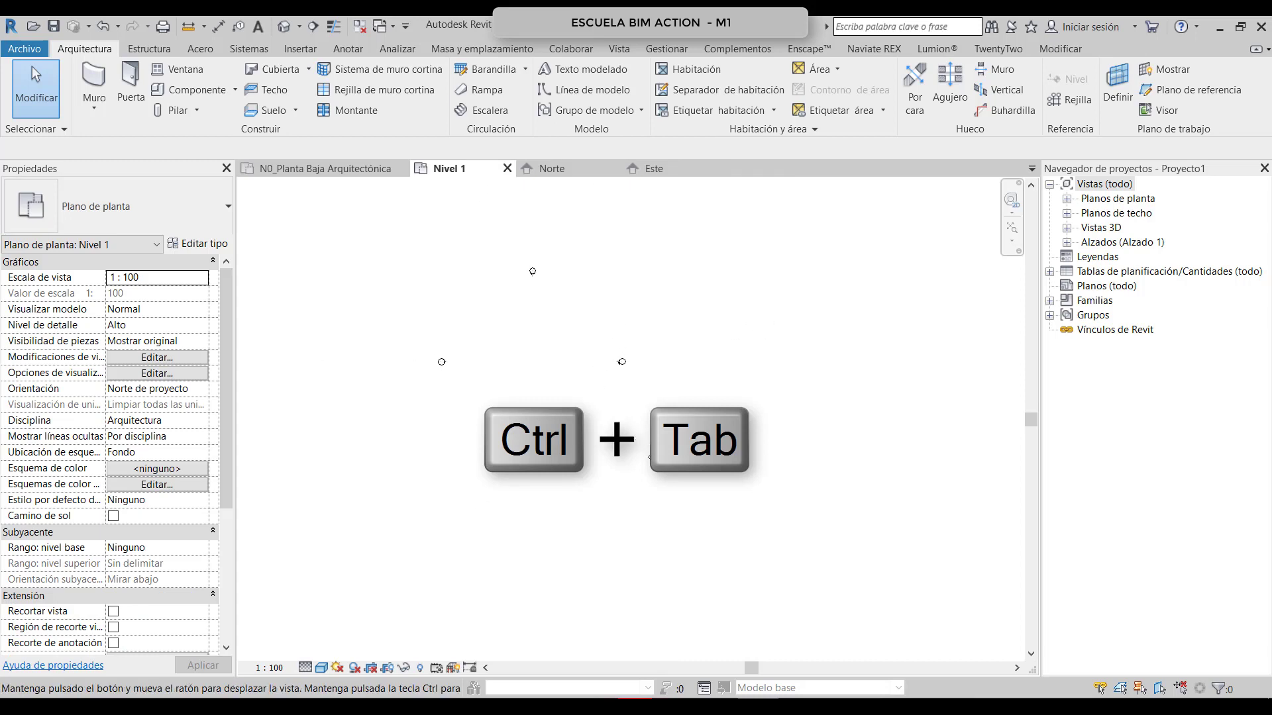
scroll(555, 367, up, 1)
middle_drag(586, 396, 615, 418)
scroll(566, 330, up, 1)
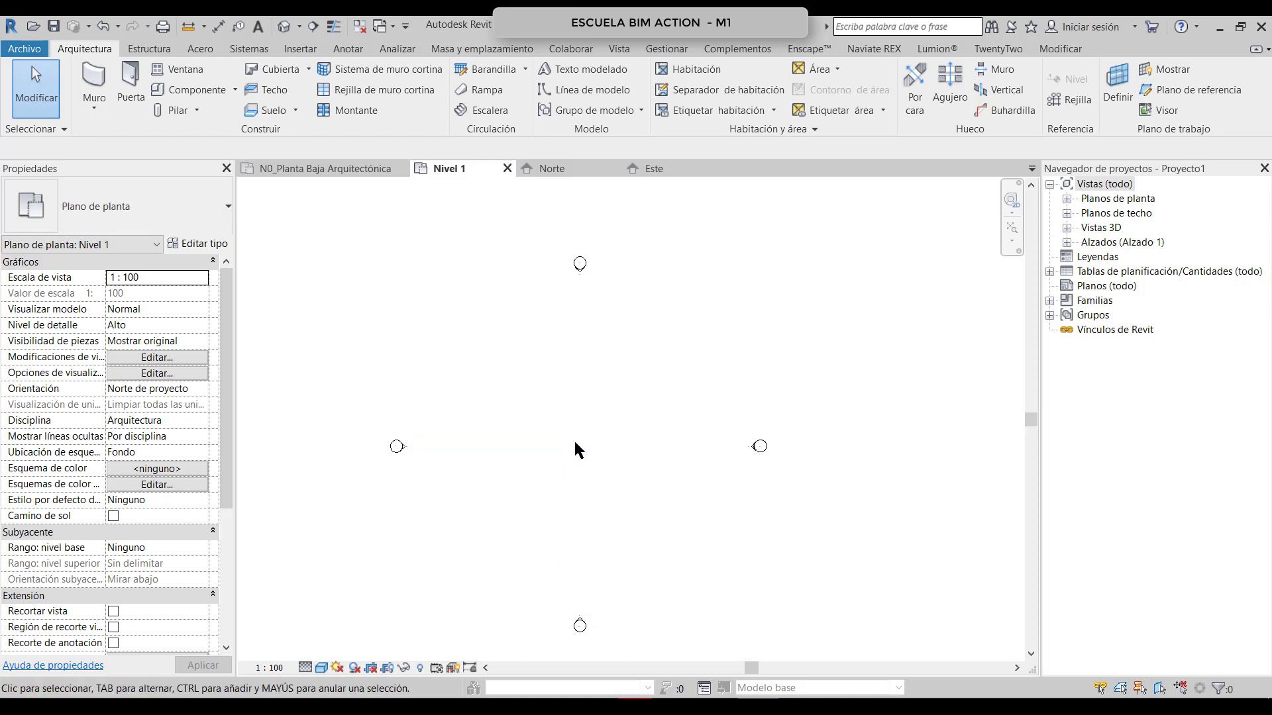
Step: Close the Nivel 1, Norte and Este views of Proyecto1 without saving the project's changes
click(506, 169)
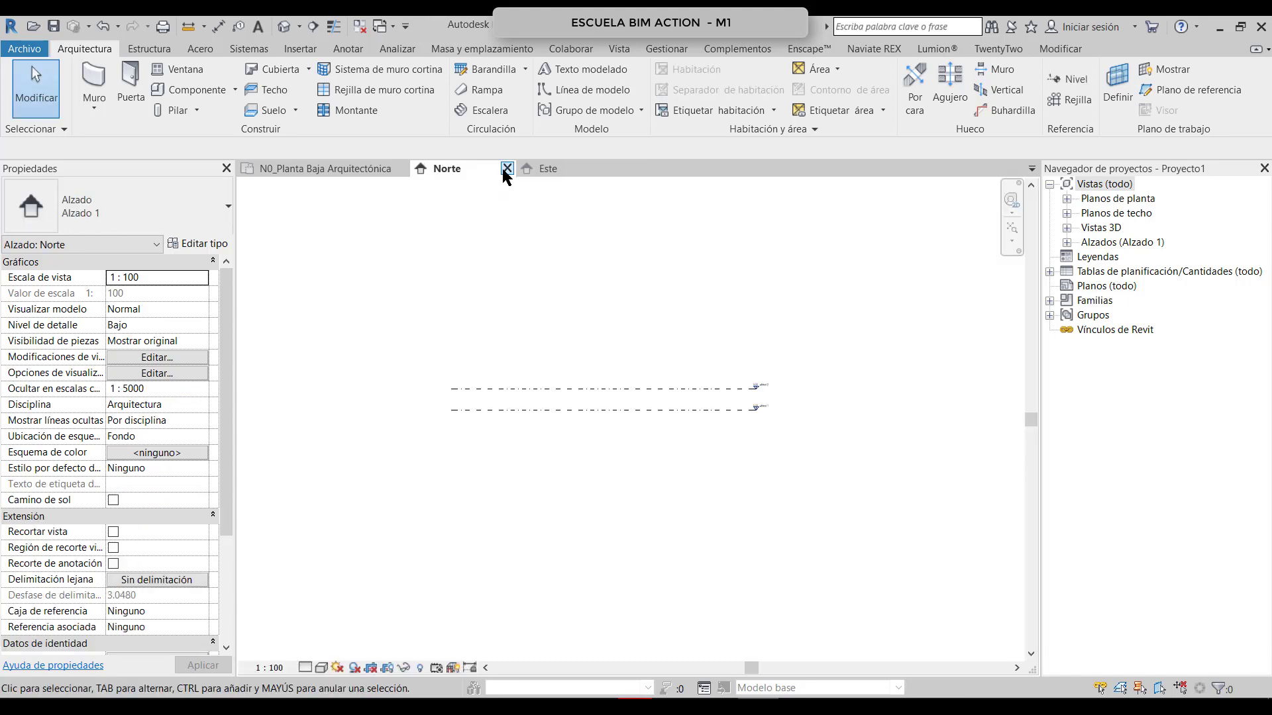
click(506, 169)
click(507, 170)
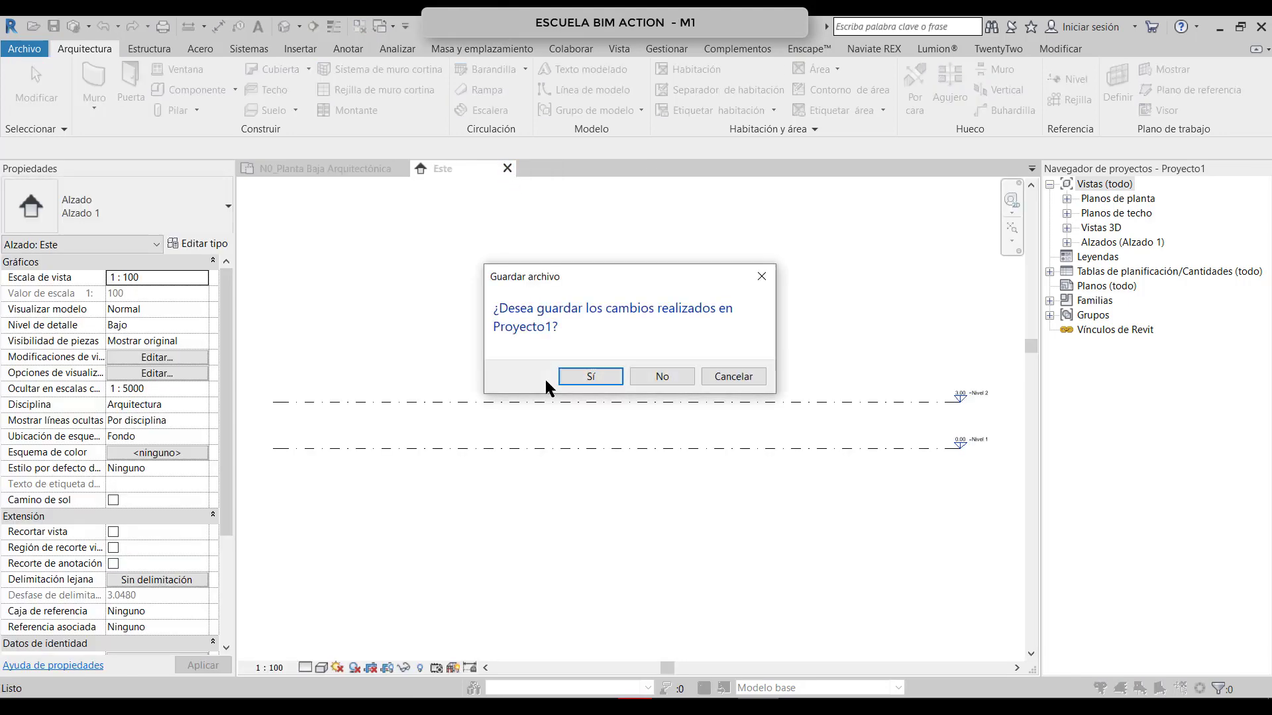
click(678, 379)
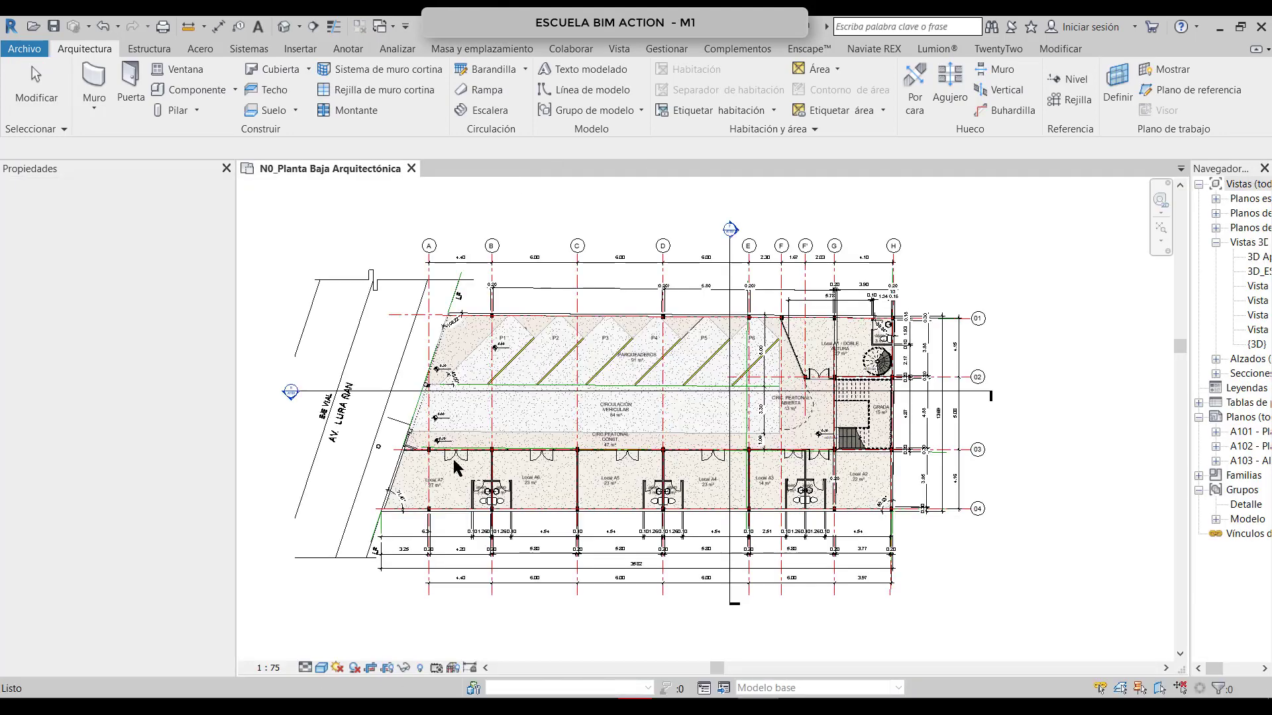
Step: Widen the Project Browser so the view and sheet names can be read
scroll(587, 395, down, 3)
middle_drag(588, 396, 549, 374)
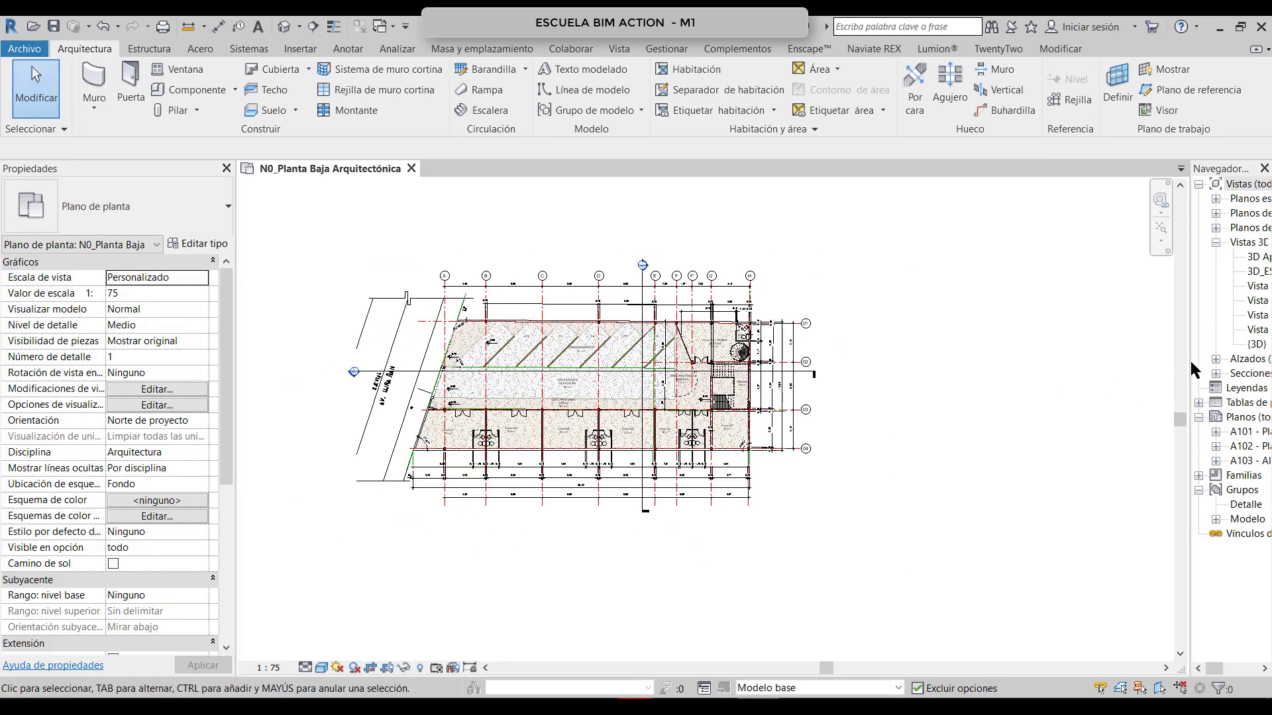
drag(1187, 359, 1050, 438)
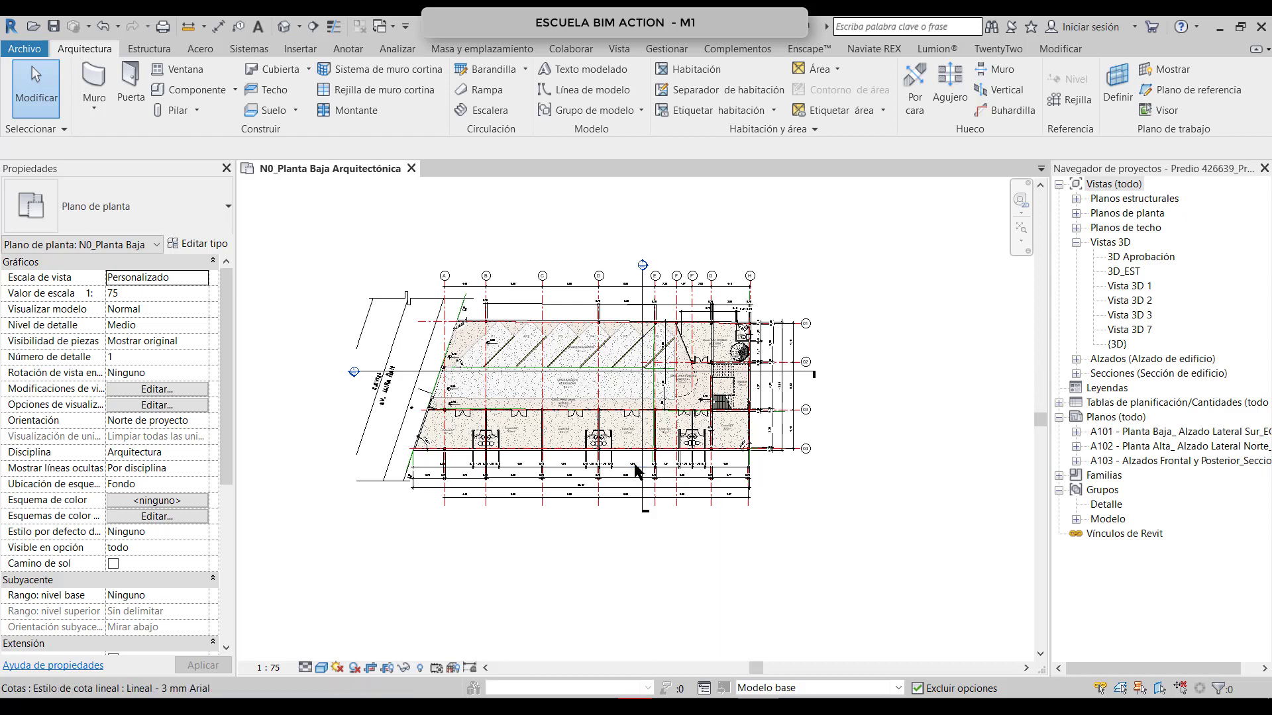
scroll(733, 501, up, 2)
scroll(729, 531, up, 4)
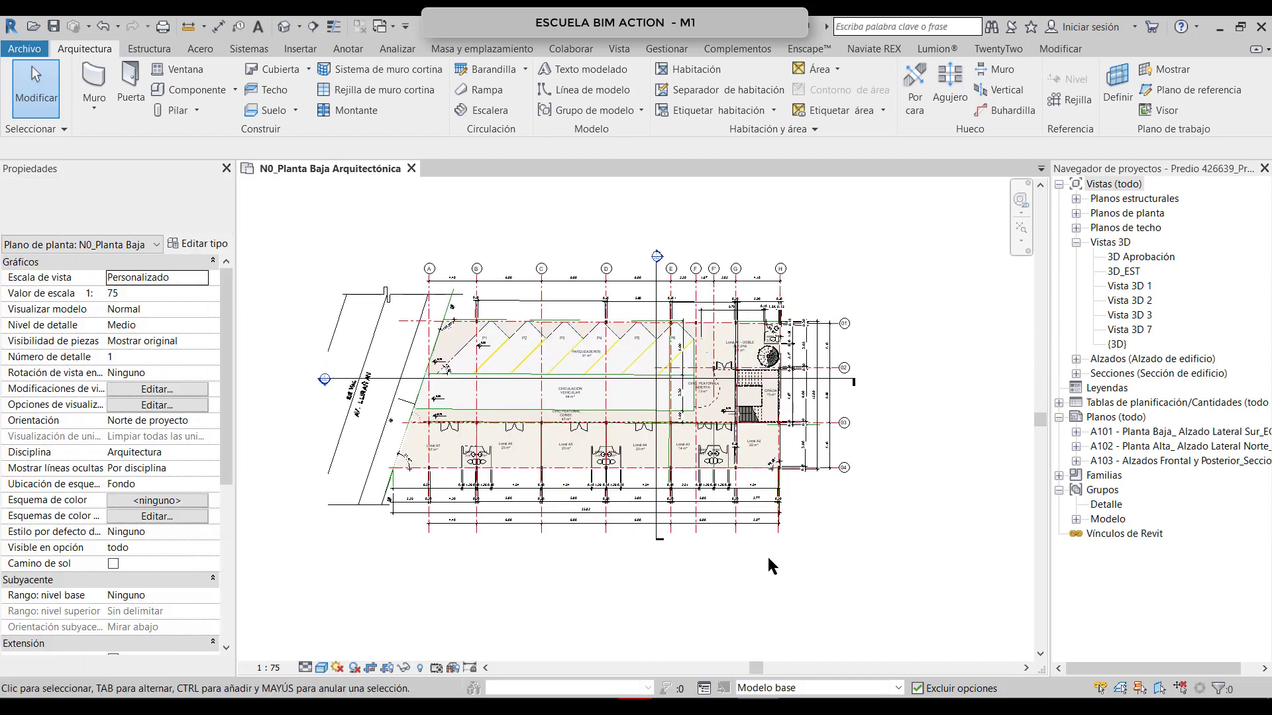
middle_drag(622, 546, 614, 625)
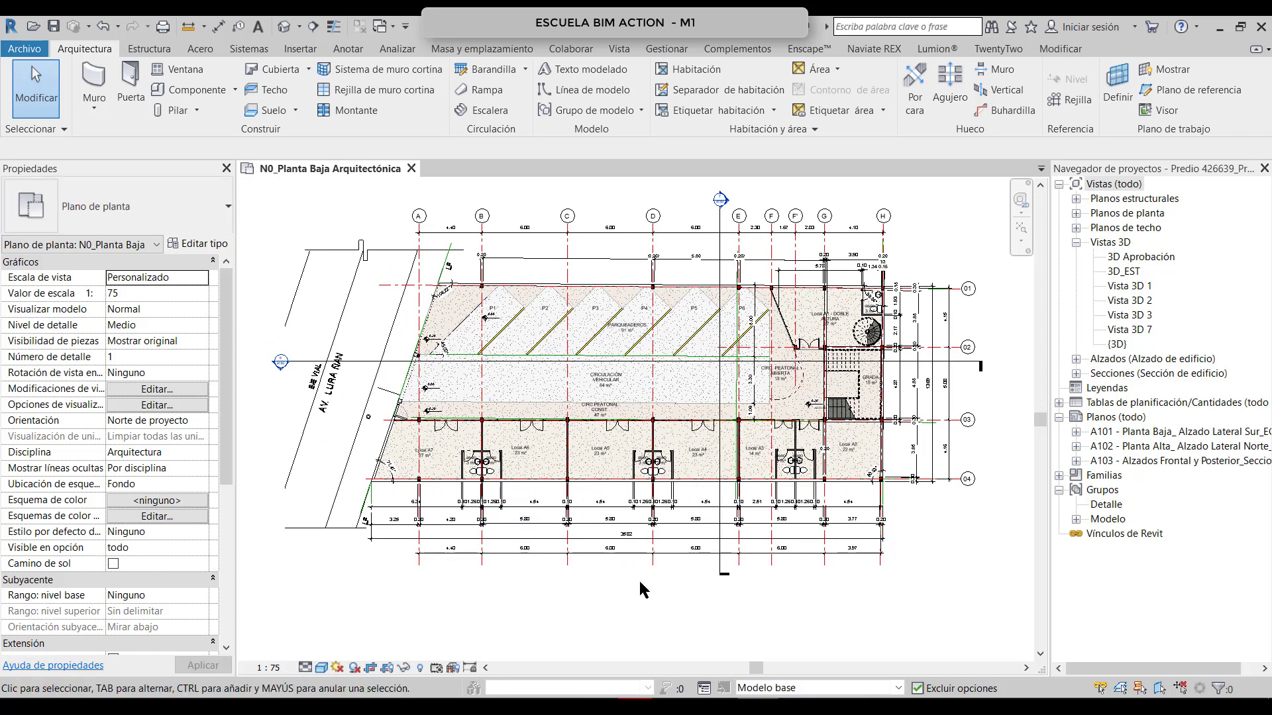
scroll(640, 587, down, 2)
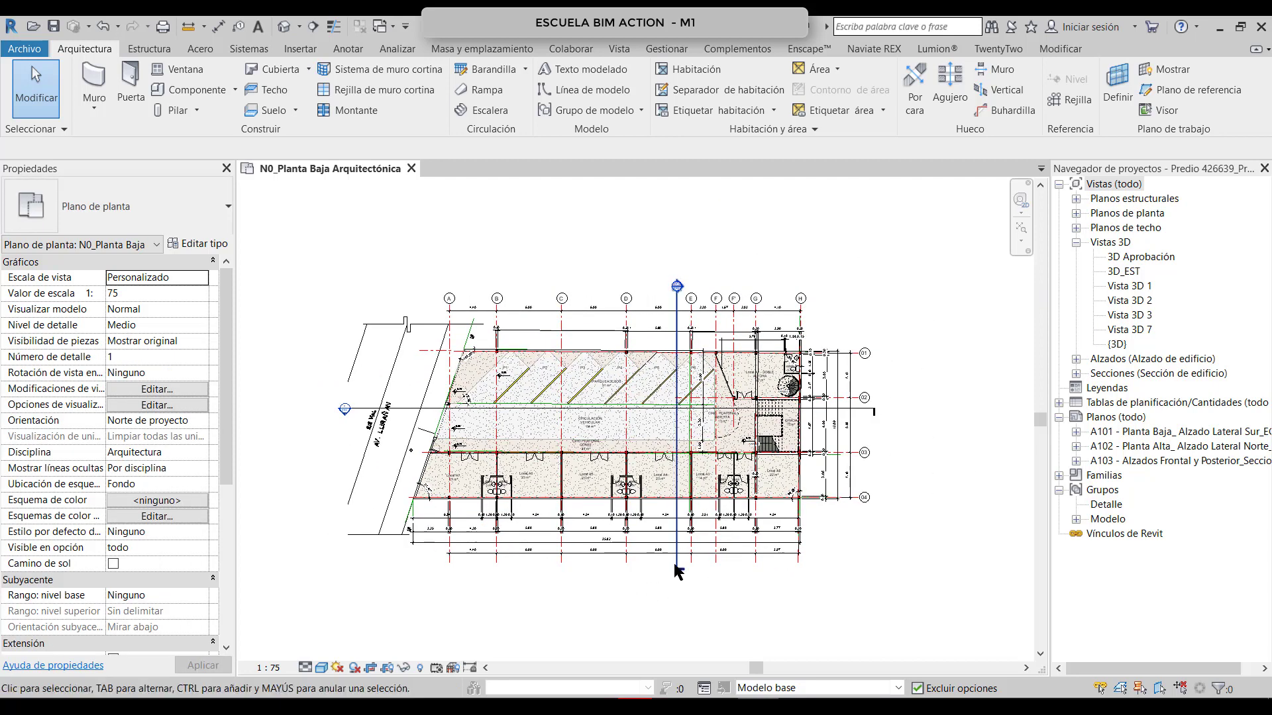
scroll(640, 513, up, 1)
middle_drag(669, 562, 689, 578)
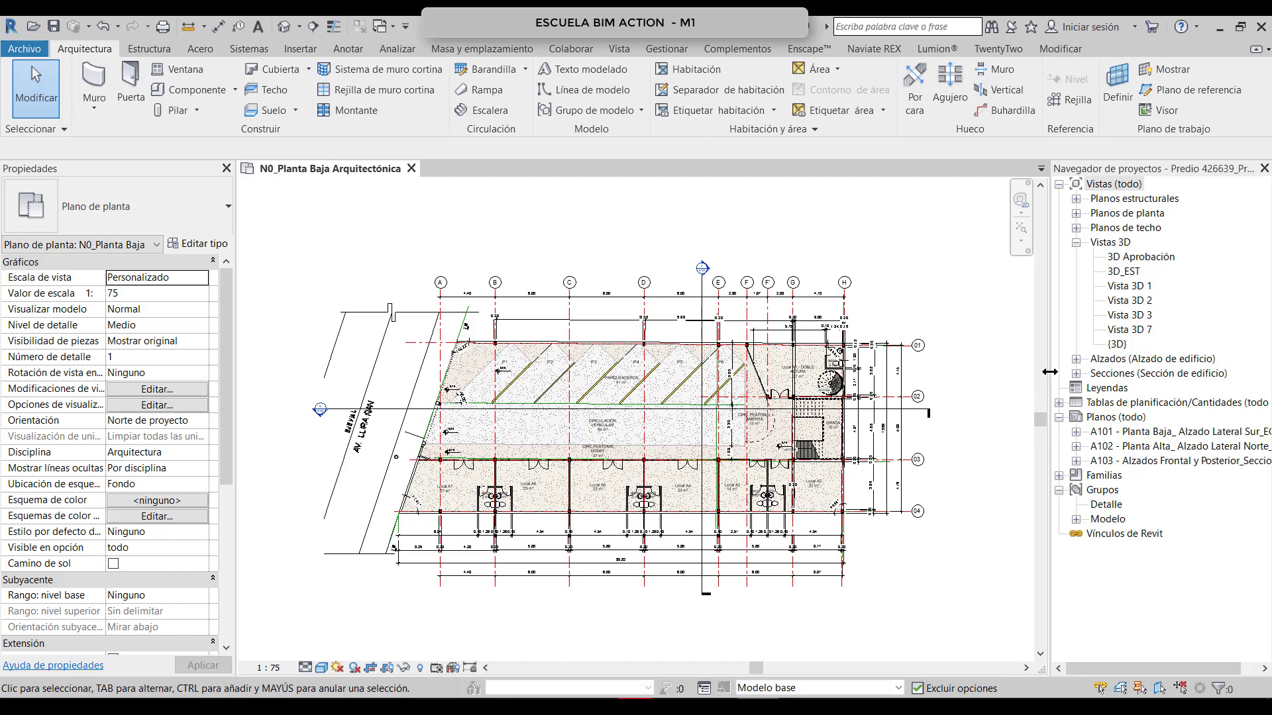
Step: Widen the Project Browser a little more and collapse its Vistas 3D branch
drag(1050, 373, 1024, 372)
click(1050, 241)
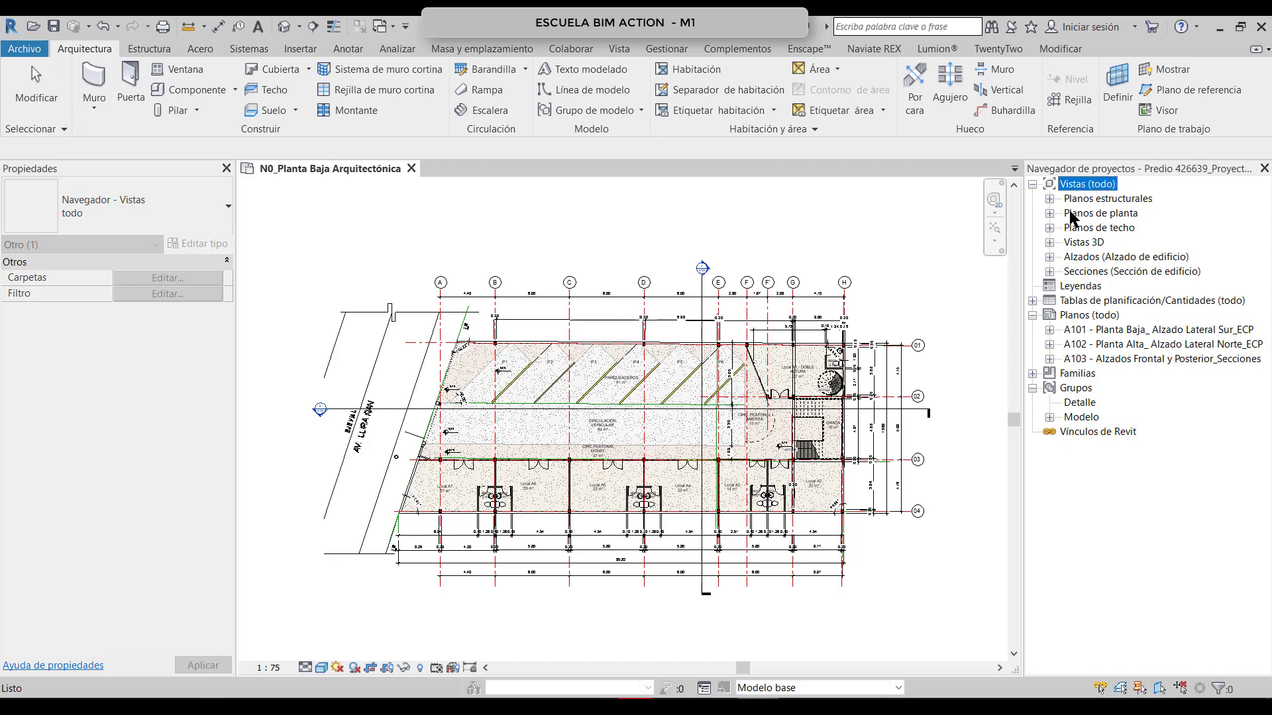
Step: Look through the views under Planos estructurales and Planos de planta, collapsing each branch again
click(1049, 199)
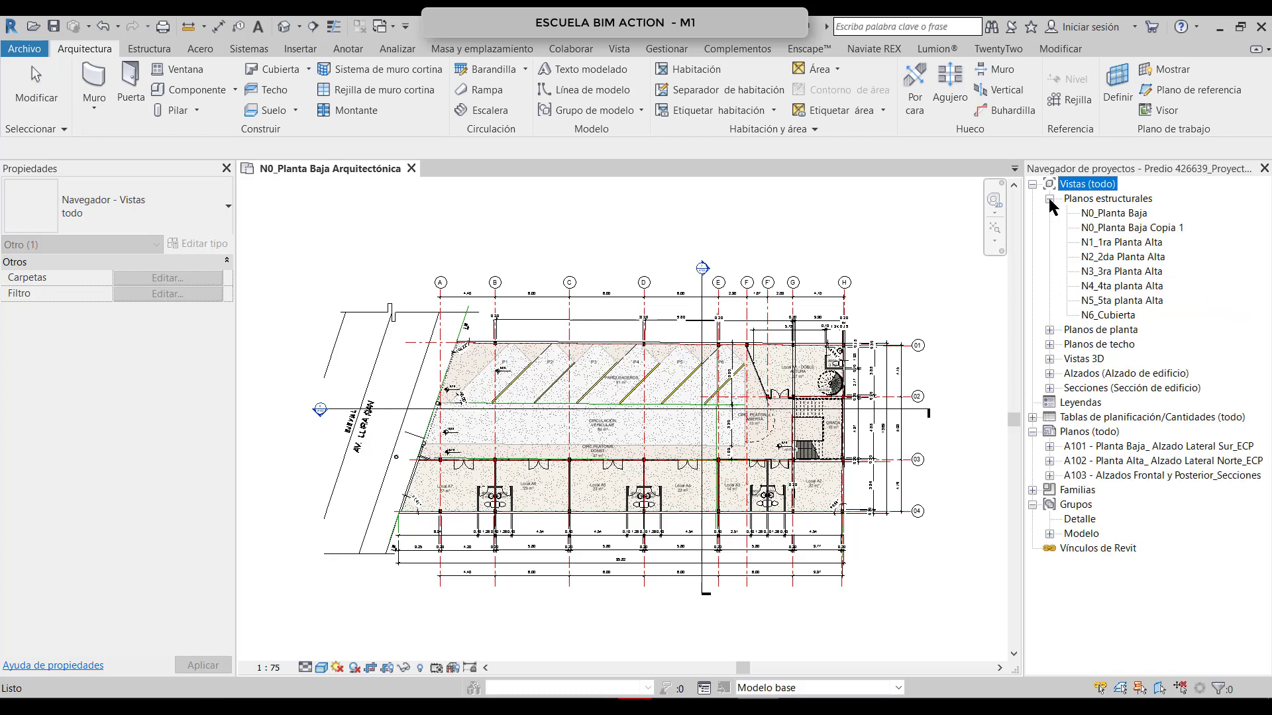
click(1050, 199)
click(1050, 213)
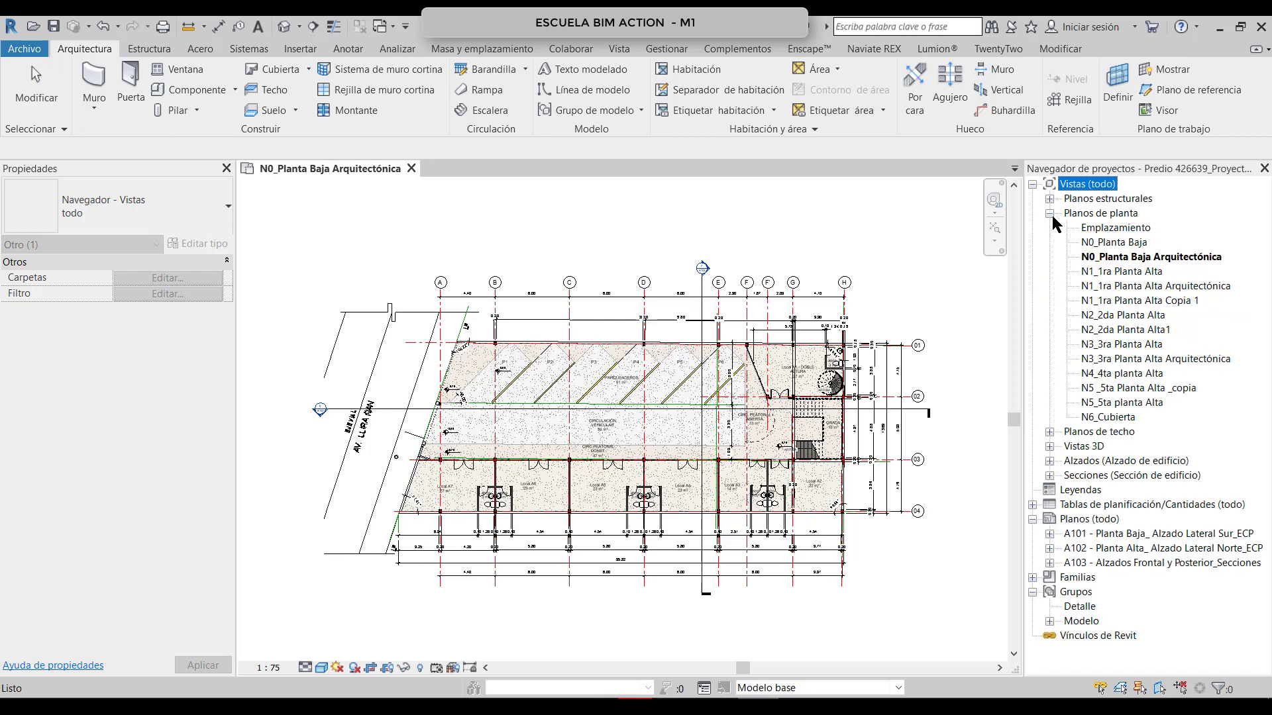
click(1050, 214)
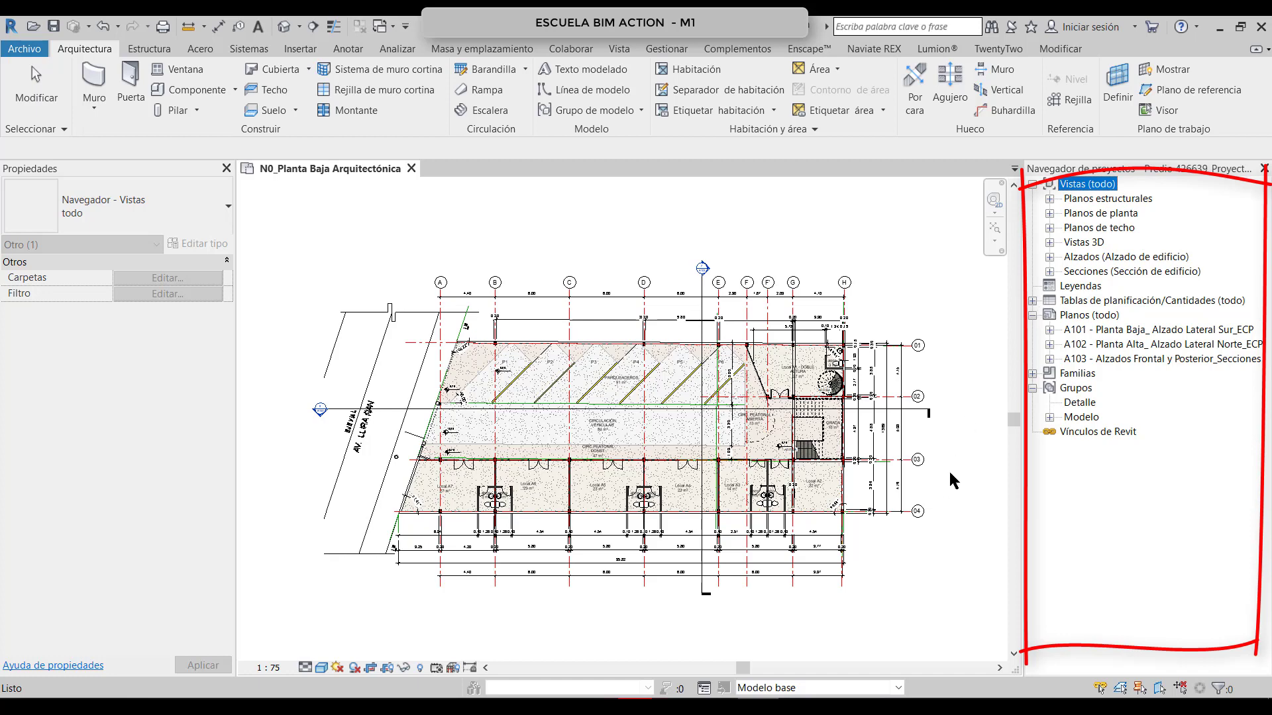
Step: Open sheet A101 - Planta Baja_ Alzado Lateral Sur_ECP, examine its layout and title block, and close it
click(1089, 330)
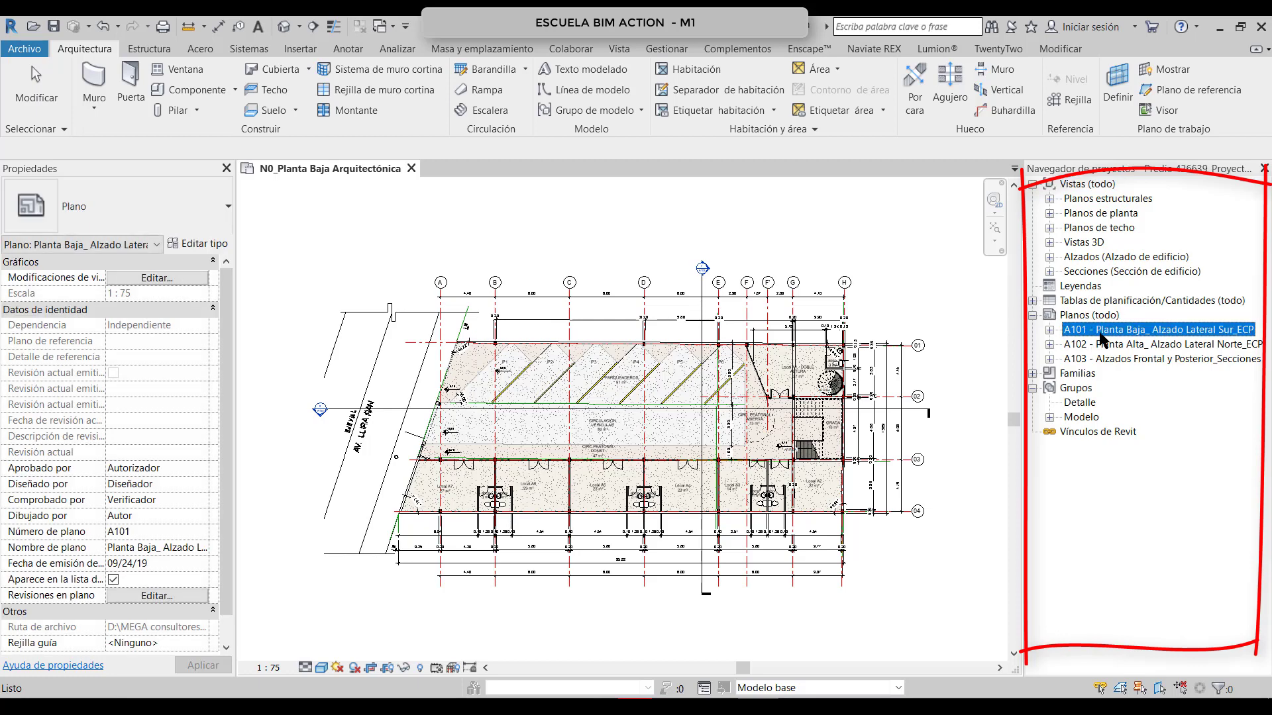
double_click(1102, 331)
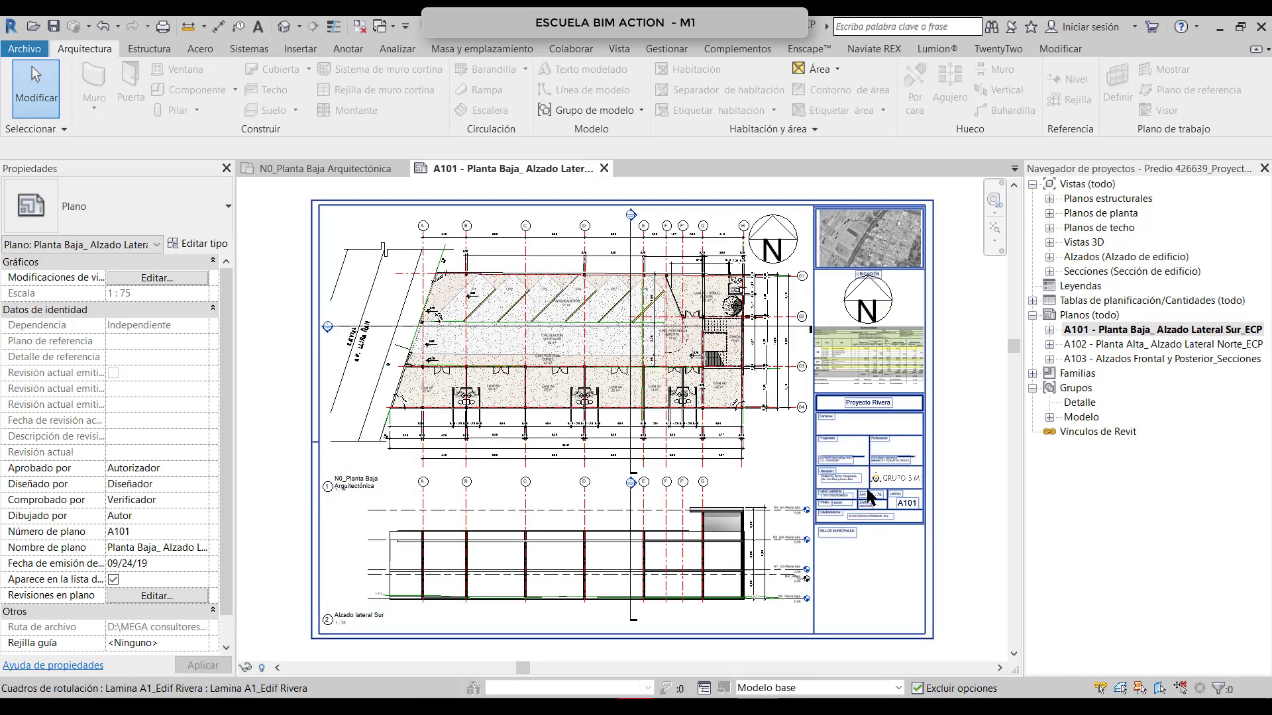
scroll(1000, 553, up, 1)
middle_drag(1000, 554, 1030, 563)
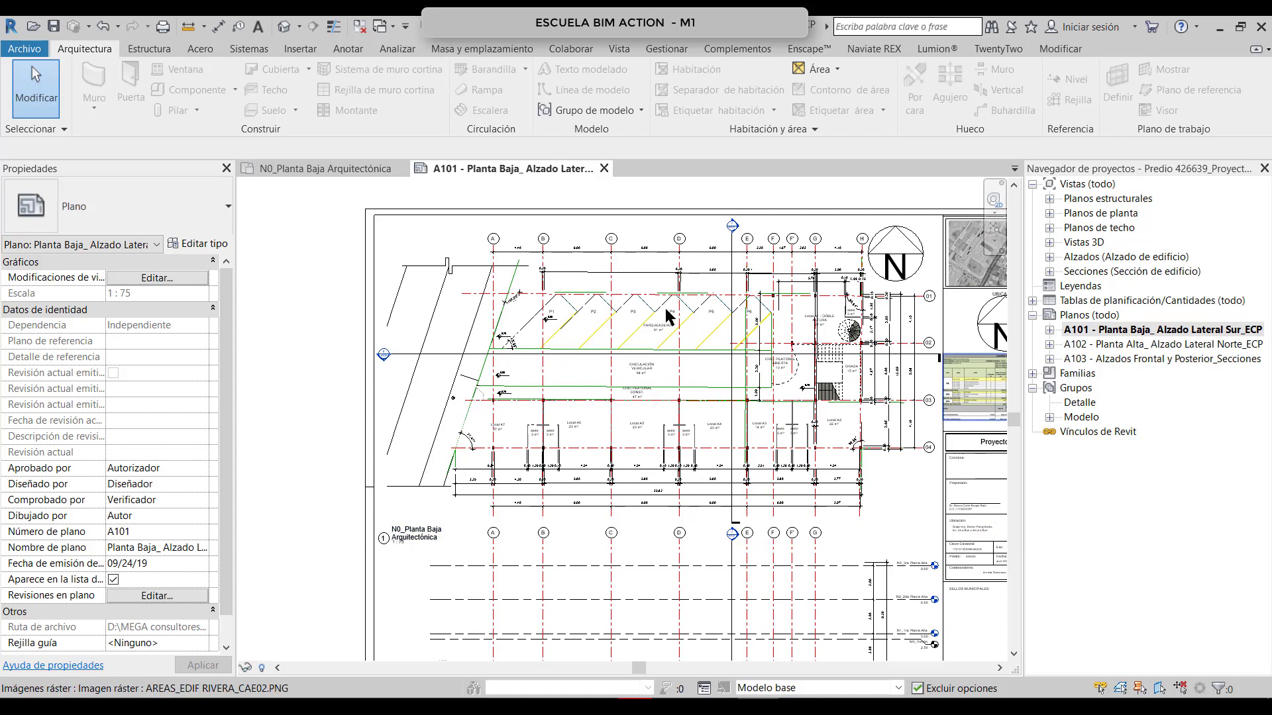
click(604, 169)
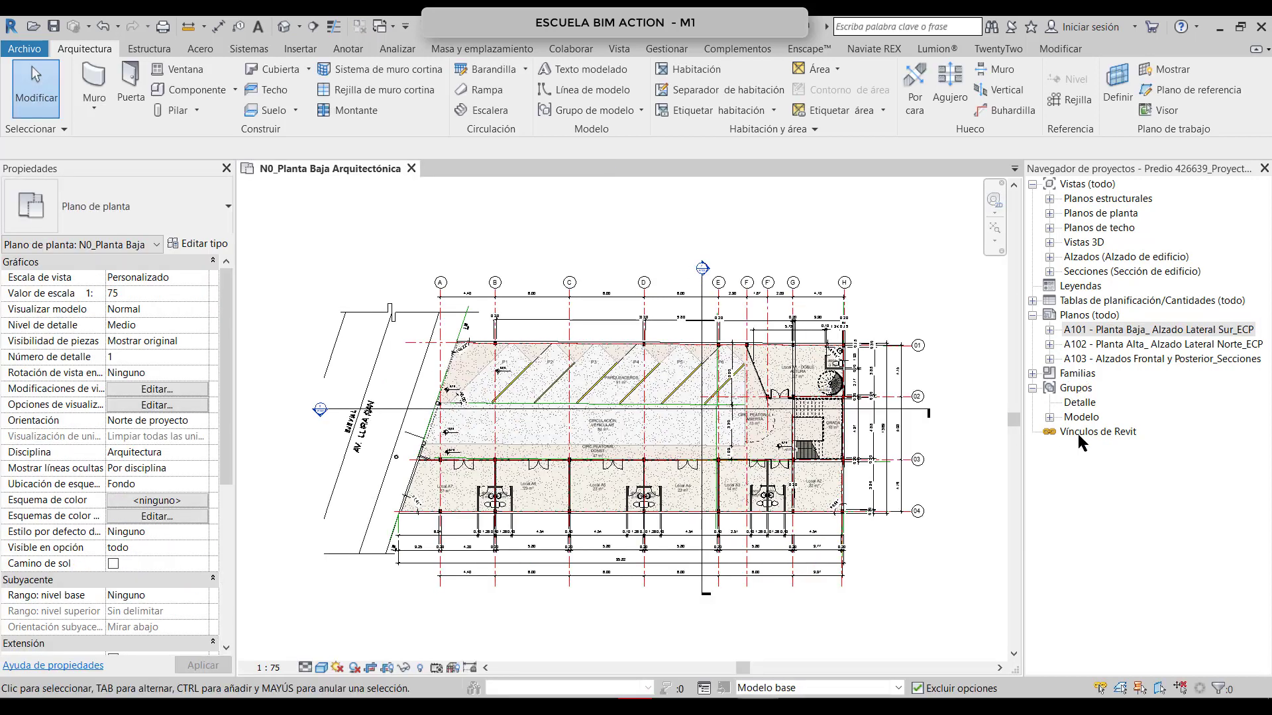
Step: Expand Familias in the Project Browser and collapse its Aparcamiento, Mobiliario and Modelos genéricos categories
click(1032, 374)
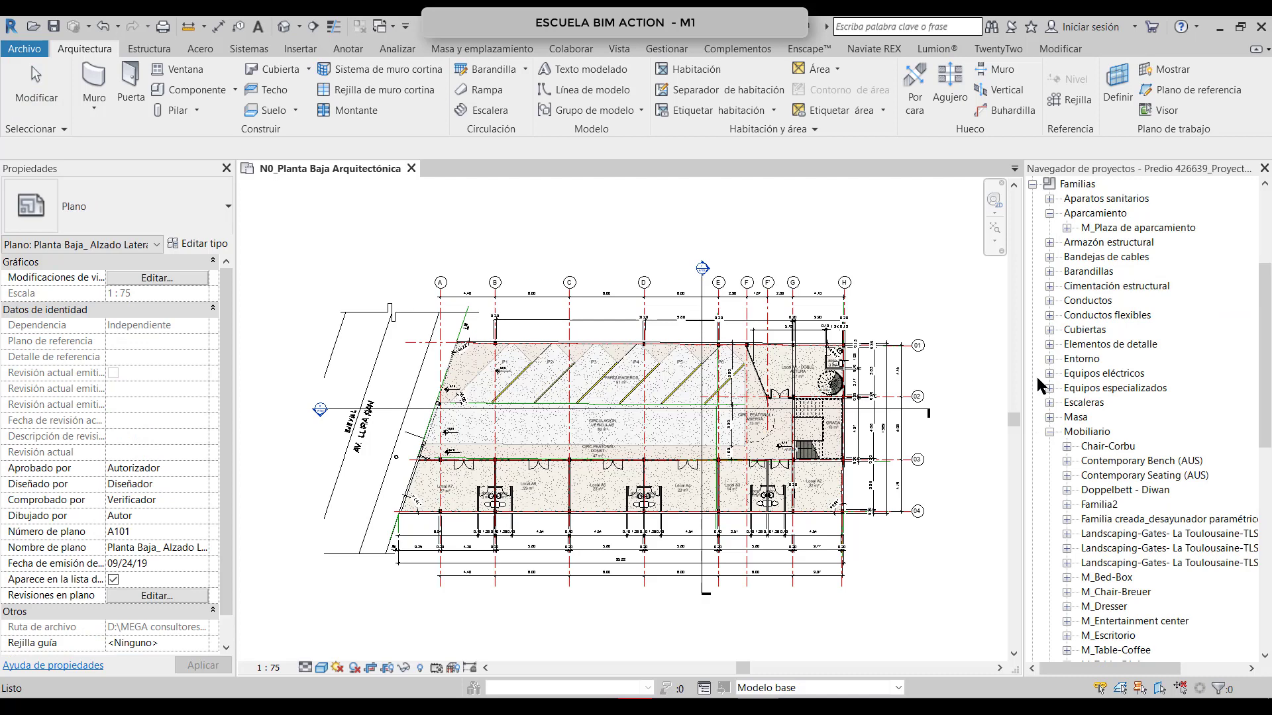
click(1049, 212)
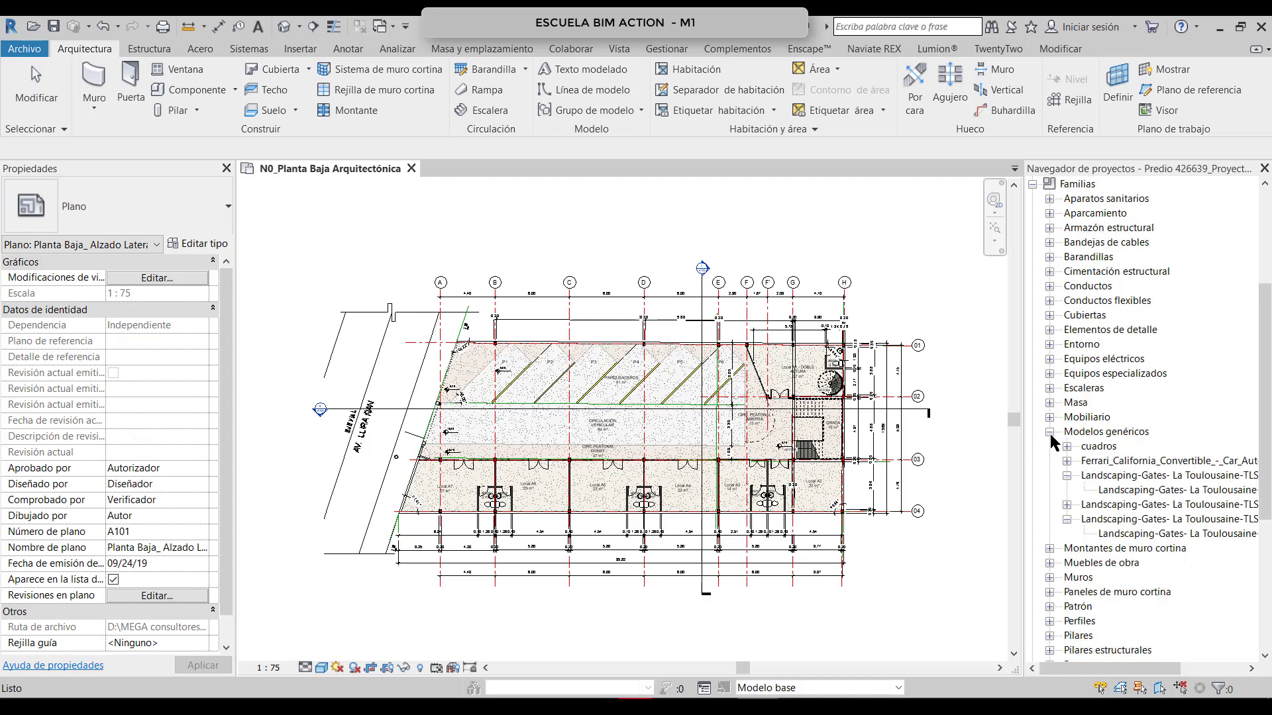
click(1050, 434)
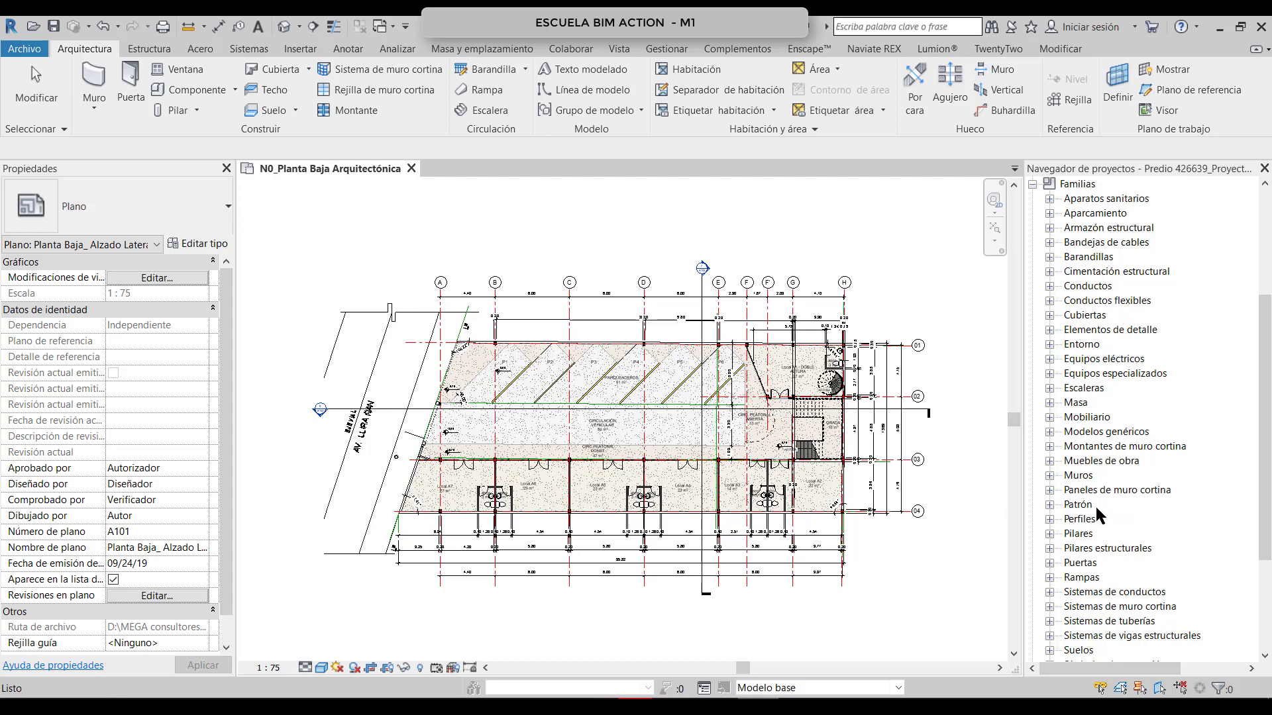
Step: Collapse the Familias branch in the Project Browser and select Vínculos de Revit
scroll(1095, 506, up, 3)
scroll(1096, 515, up, 1)
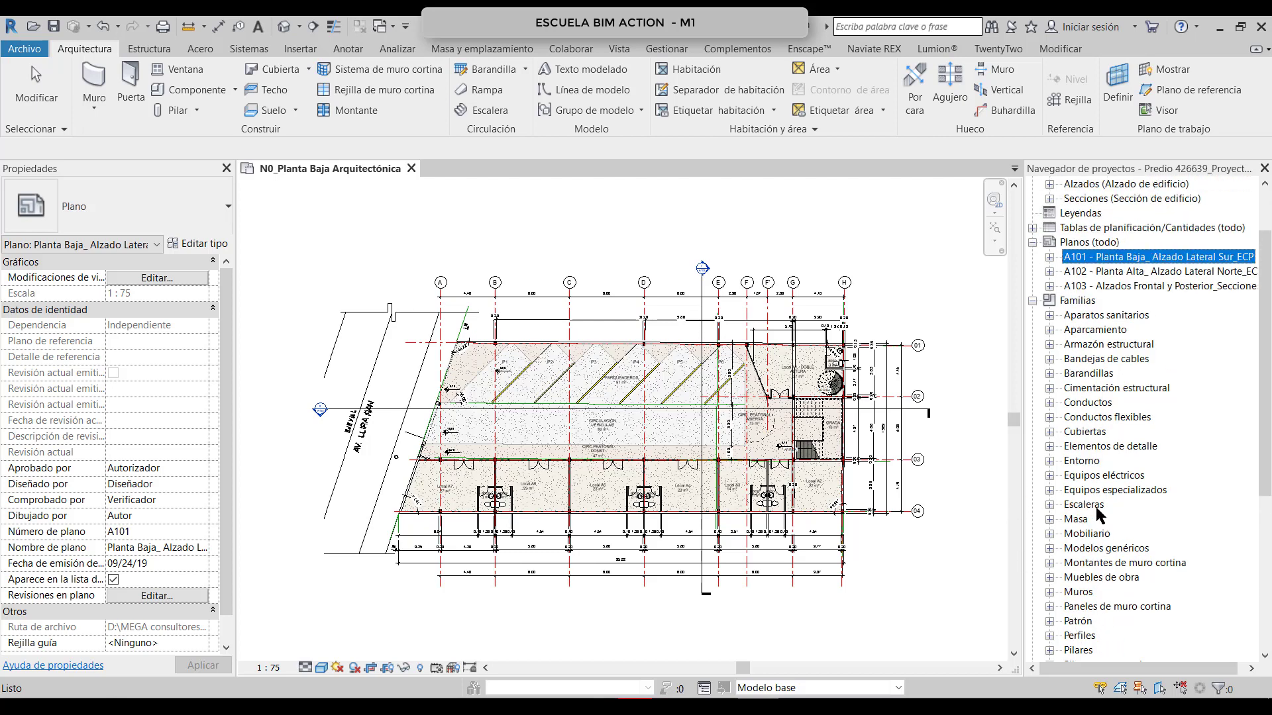
click(1032, 300)
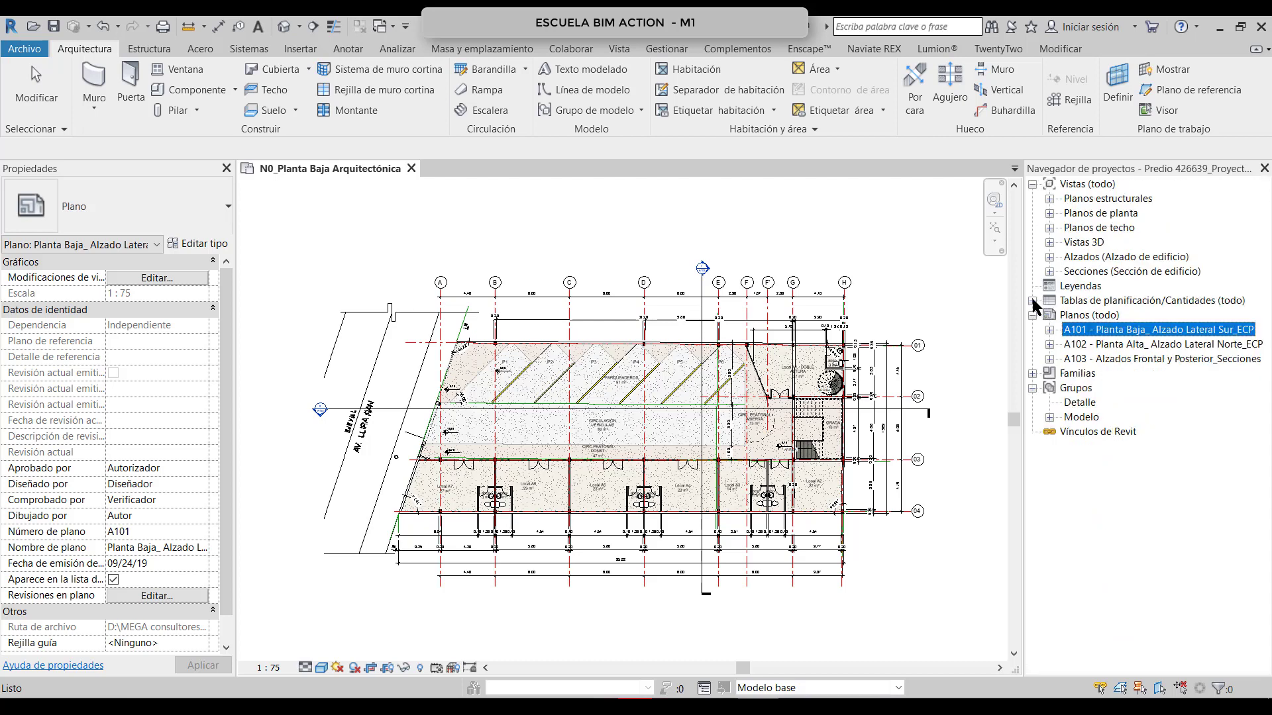
click(1086, 431)
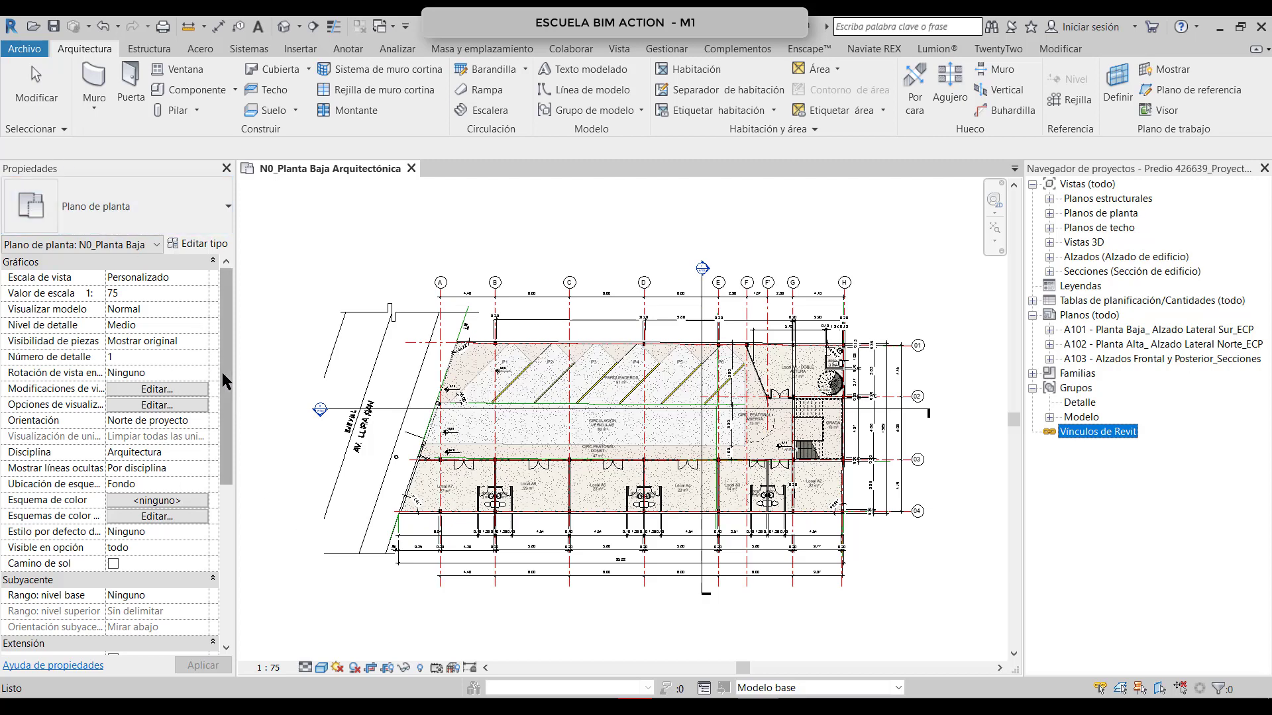
Step: Expand Planos de planta in the Project Browser and select that branch heading
mouse_move(221, 372)
mouse_down()
mouse_move(225, 534)
mouse_move(218, 382)
mouse_up()
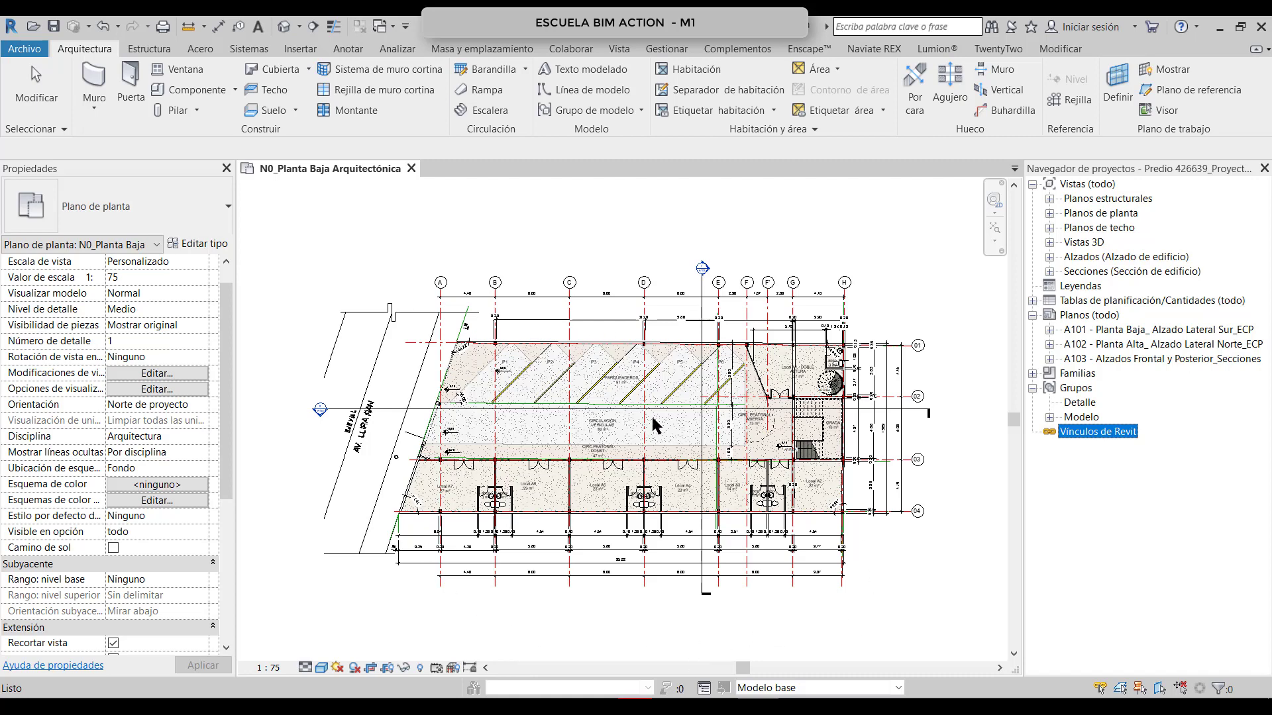
click(387, 240)
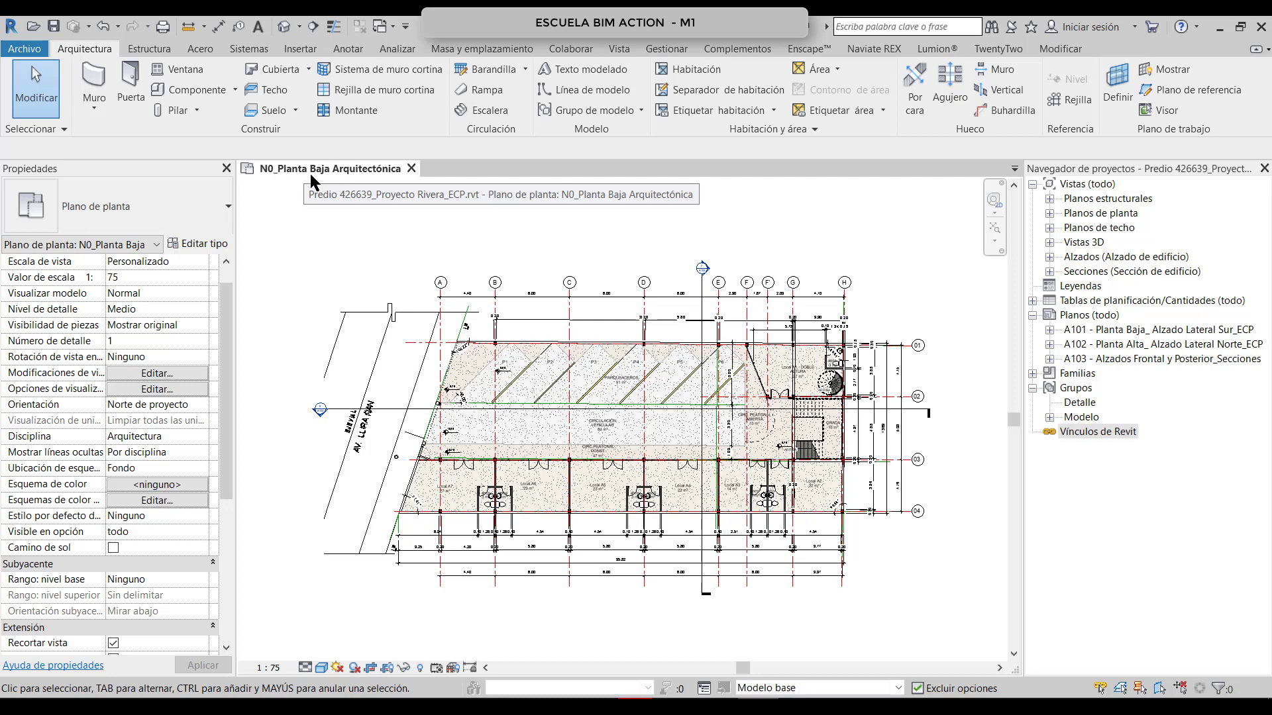
click(1050, 212)
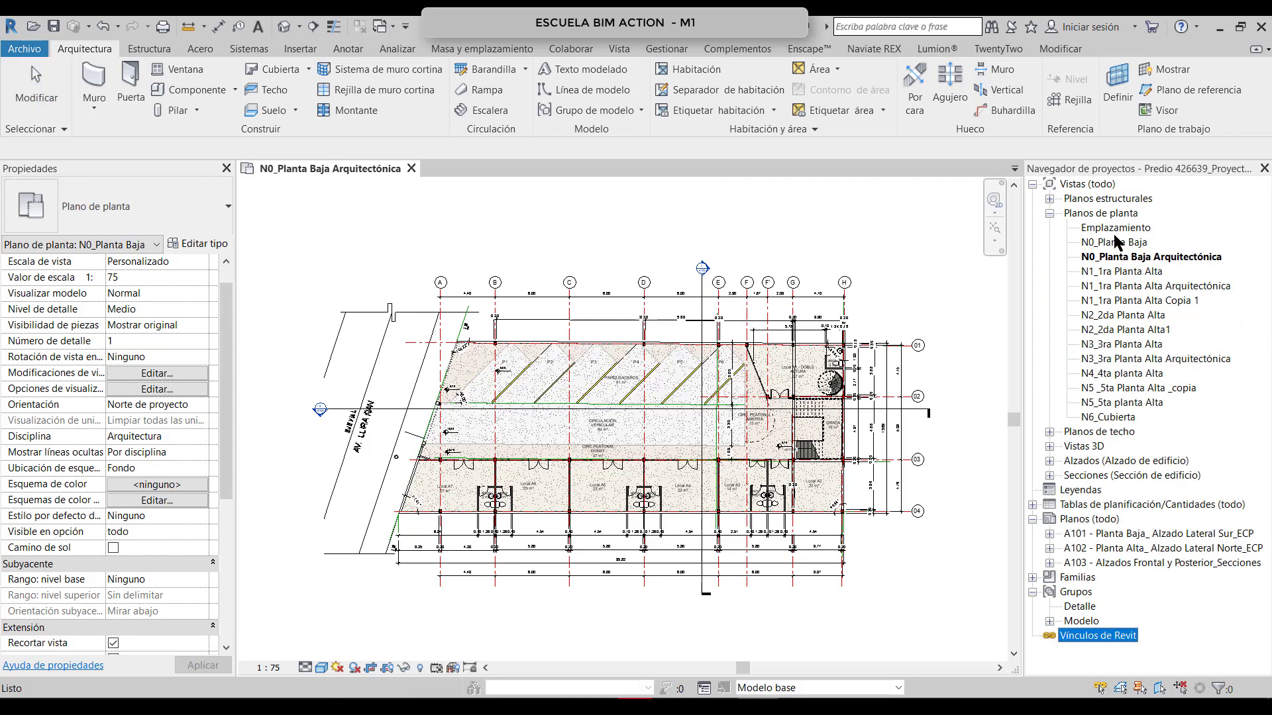
click(1097, 214)
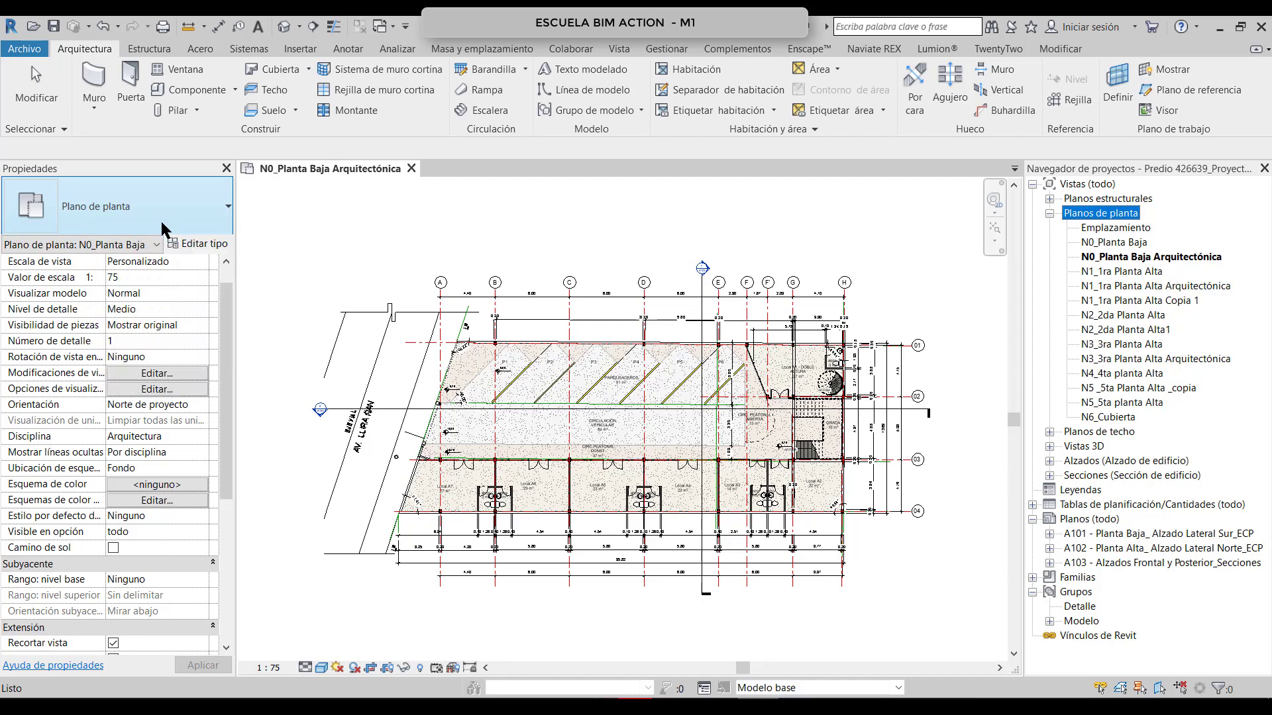
Step: Examine the floor plan view's properties from Gráficos through Extensión and Datos de identidad to Proceso por fases
scroll(225, 414, down, 6)
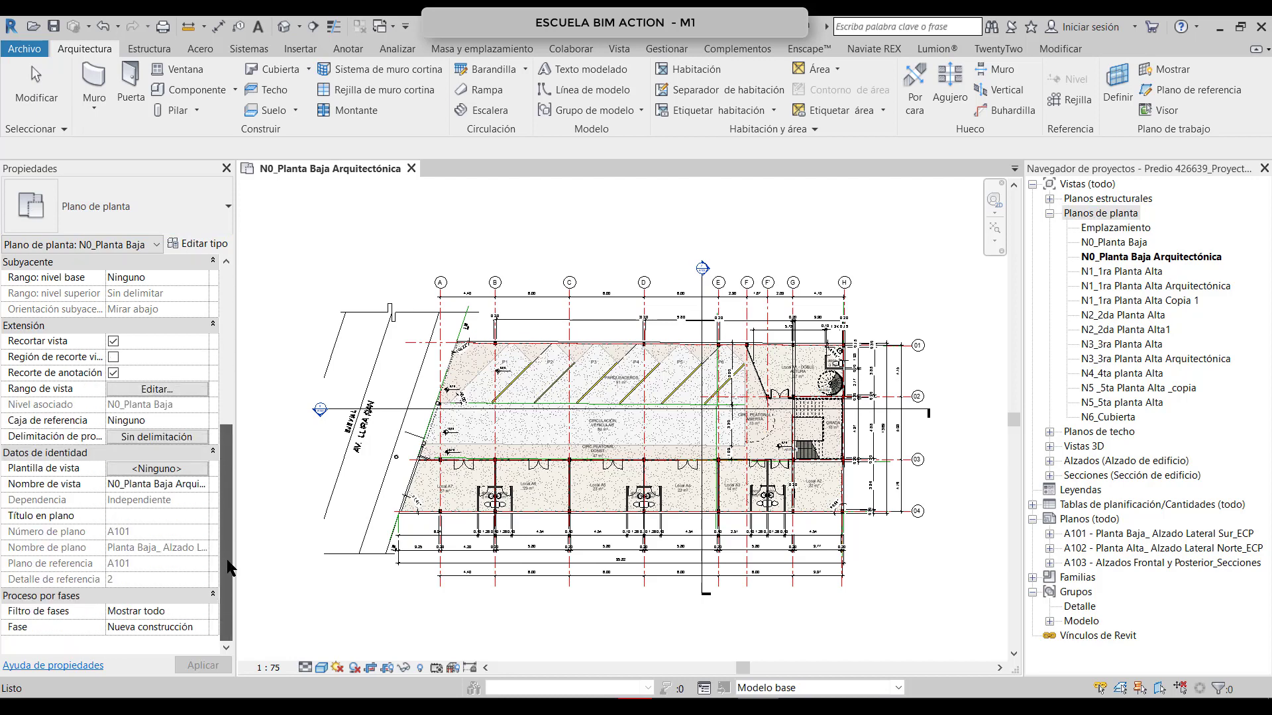
scroll(224, 499, up, 5)
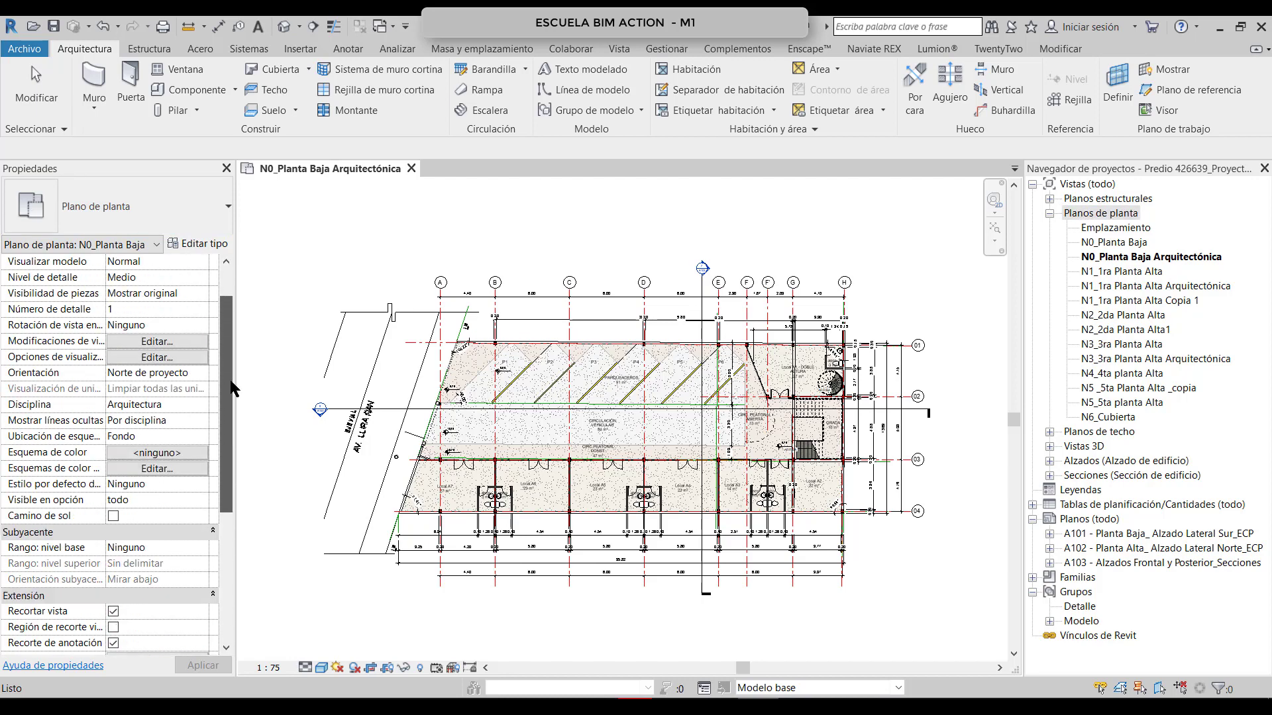
scroll(228, 409, up, 1)
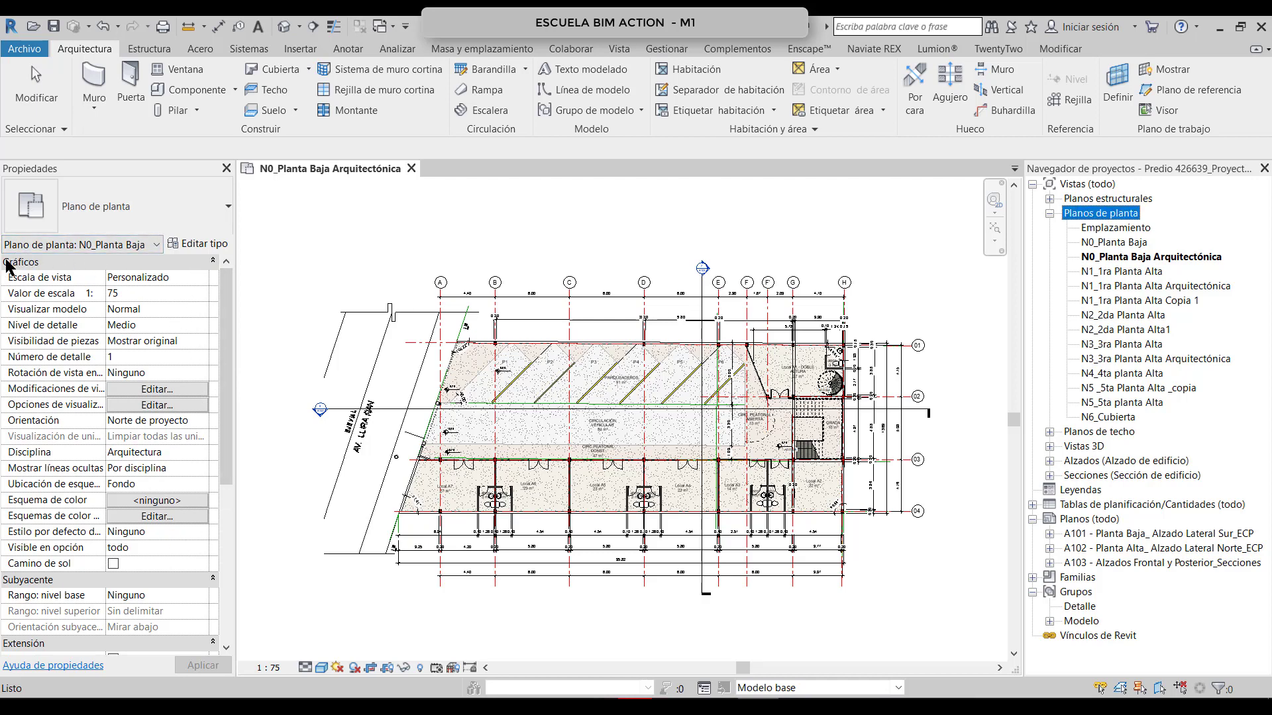
scroll(218, 434, down, 5)
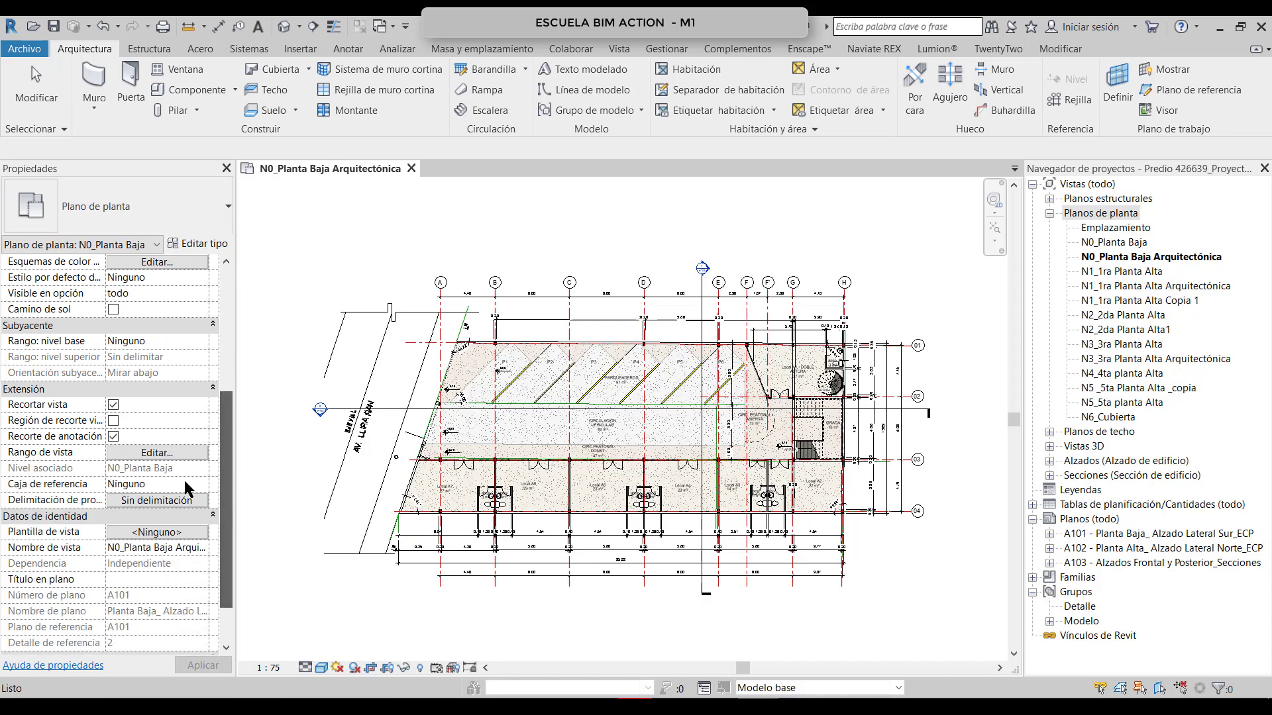
scroll(165, 529, down, 2)
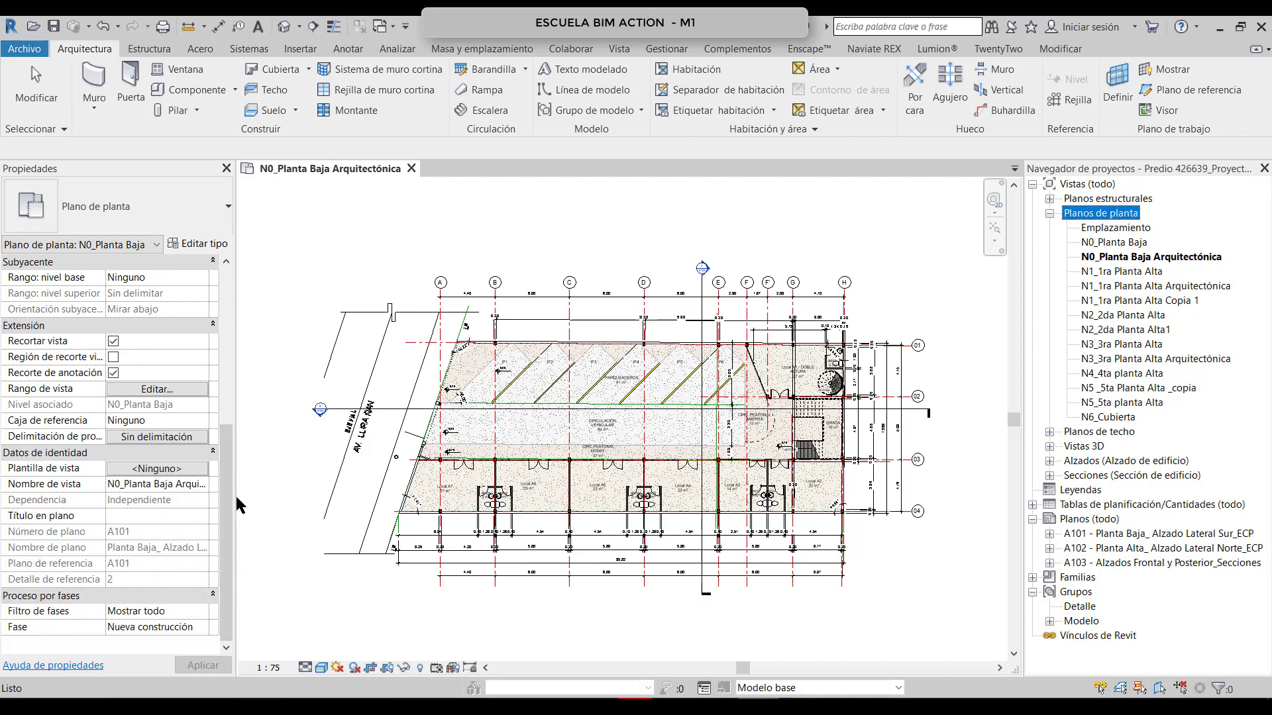
scroll(229, 493, up, 7)
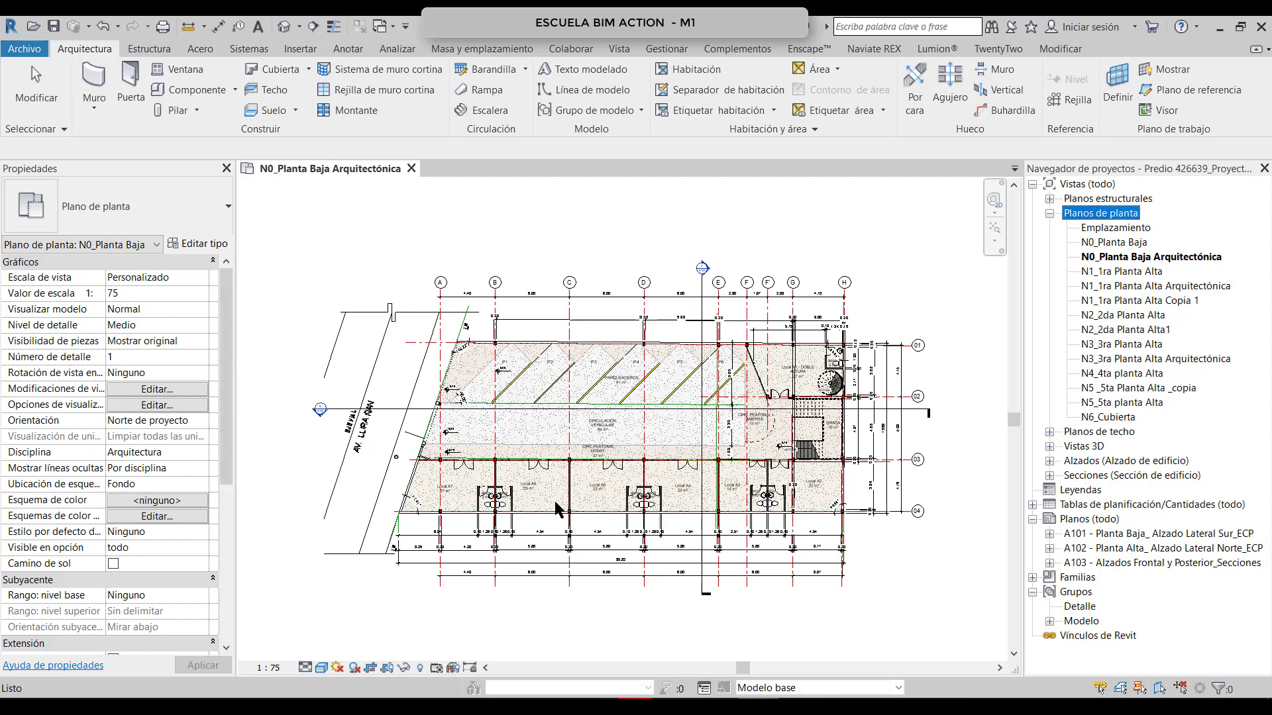
Step: Enlarge the parking and local units in the plan and save the project at the save reminder
scroll(555, 503, up, 4)
scroll(586, 506, down, 2)
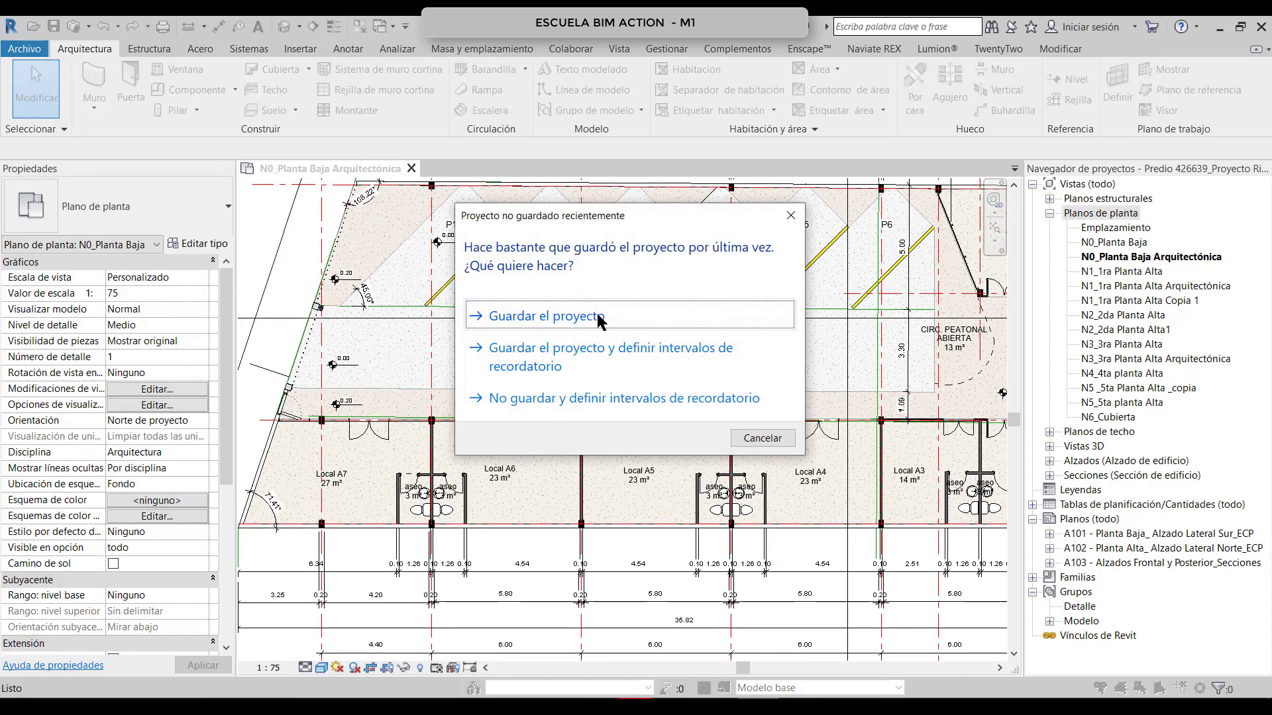
click(599, 315)
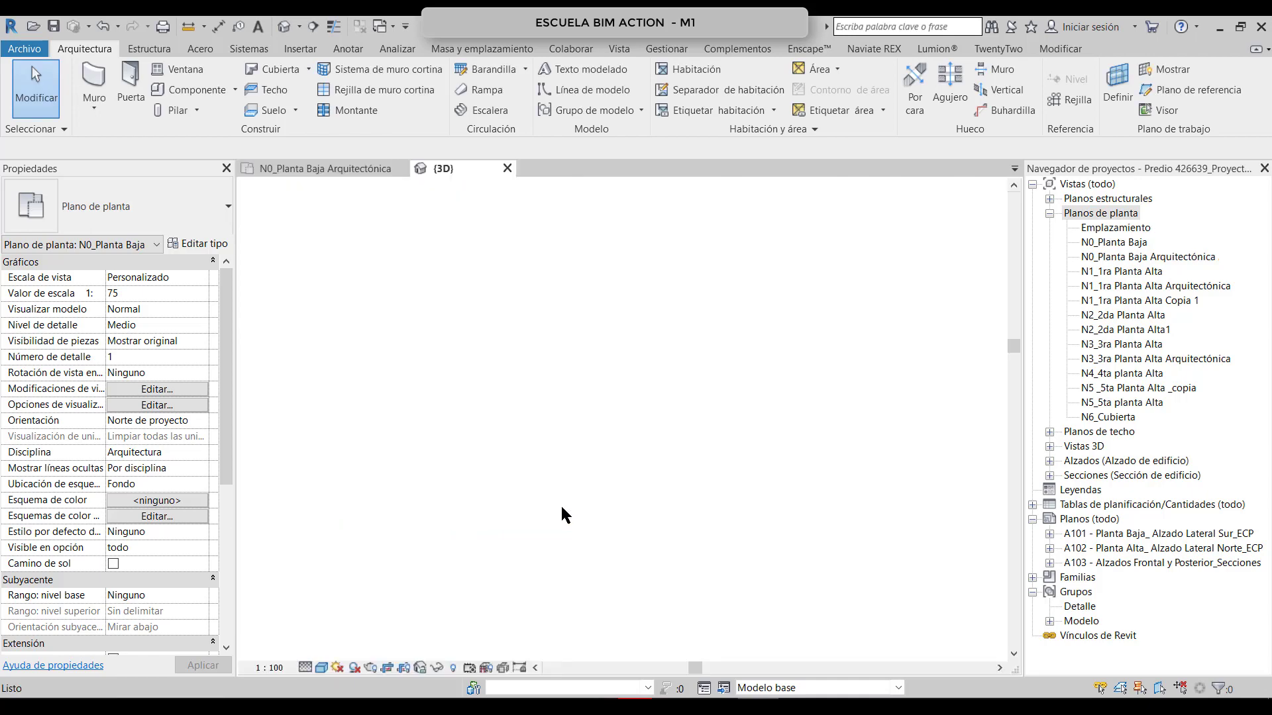
Step: Open the default 3D view, look at the building's entrance area, and return to the N0_Planta Baja Arquitectónica plan
scroll(503, 377, up, 6)
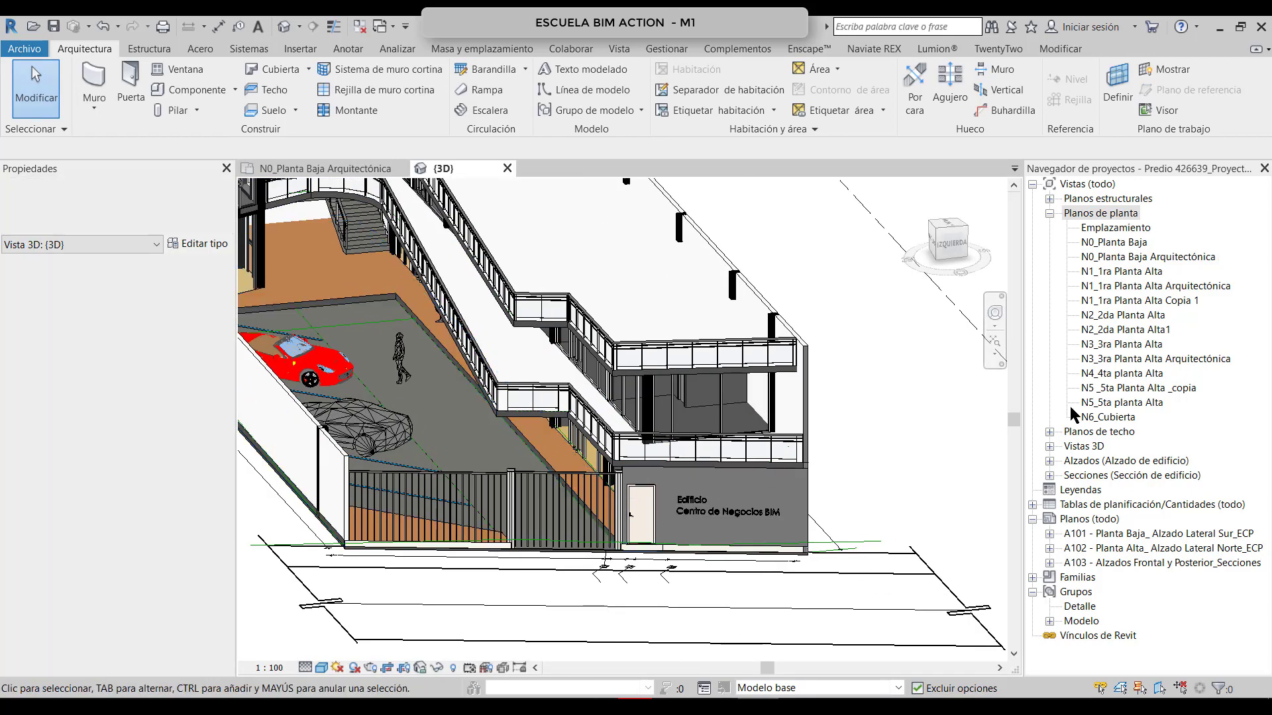
click(1113, 391)
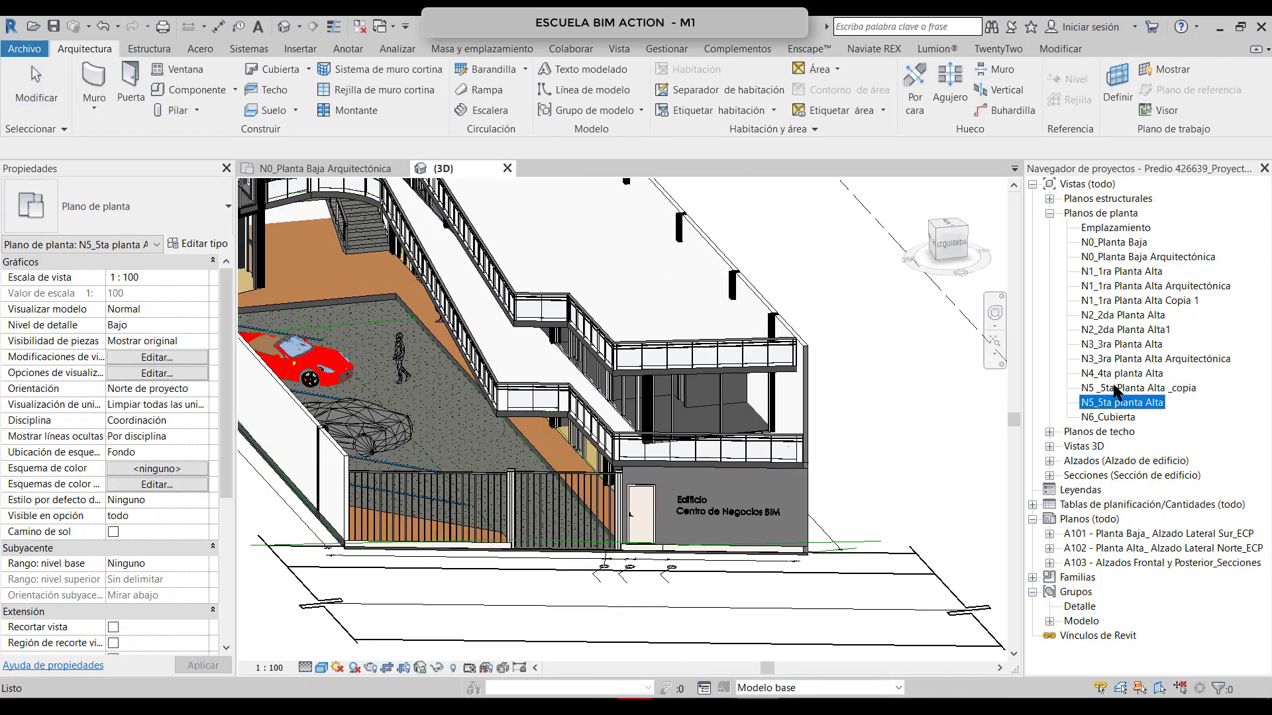
double_click(1129, 258)
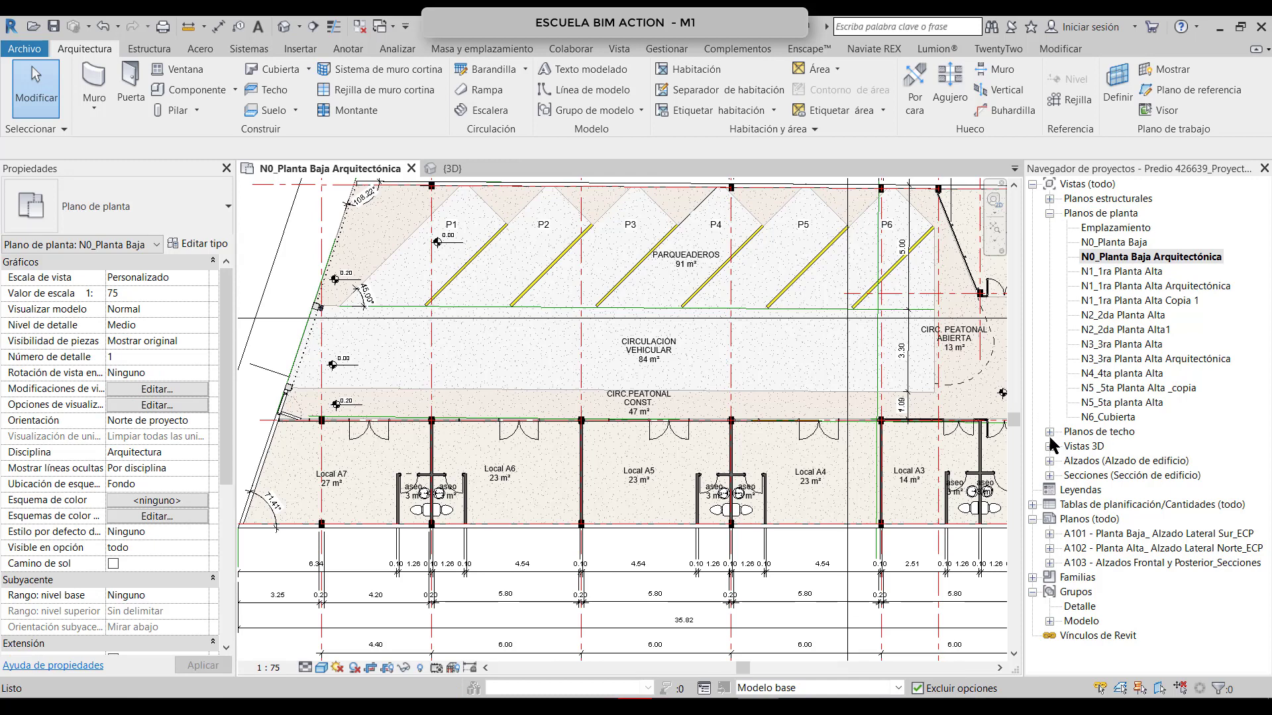
Step: Expand Alzados (Alzado de edificio) in the Project Browser and open the Alzado Frontal Oeste elevation
click(1050, 463)
click(1125, 477)
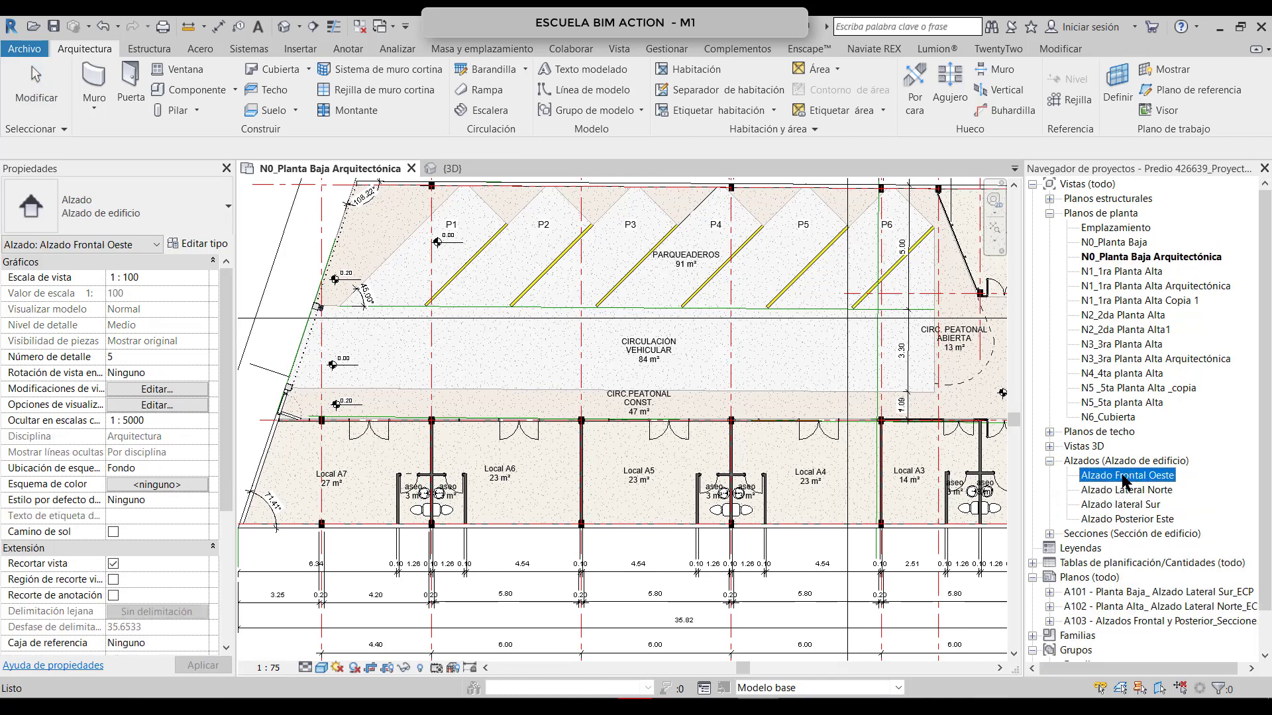
double_click(1122, 475)
click(1080, 487)
double_click(1094, 476)
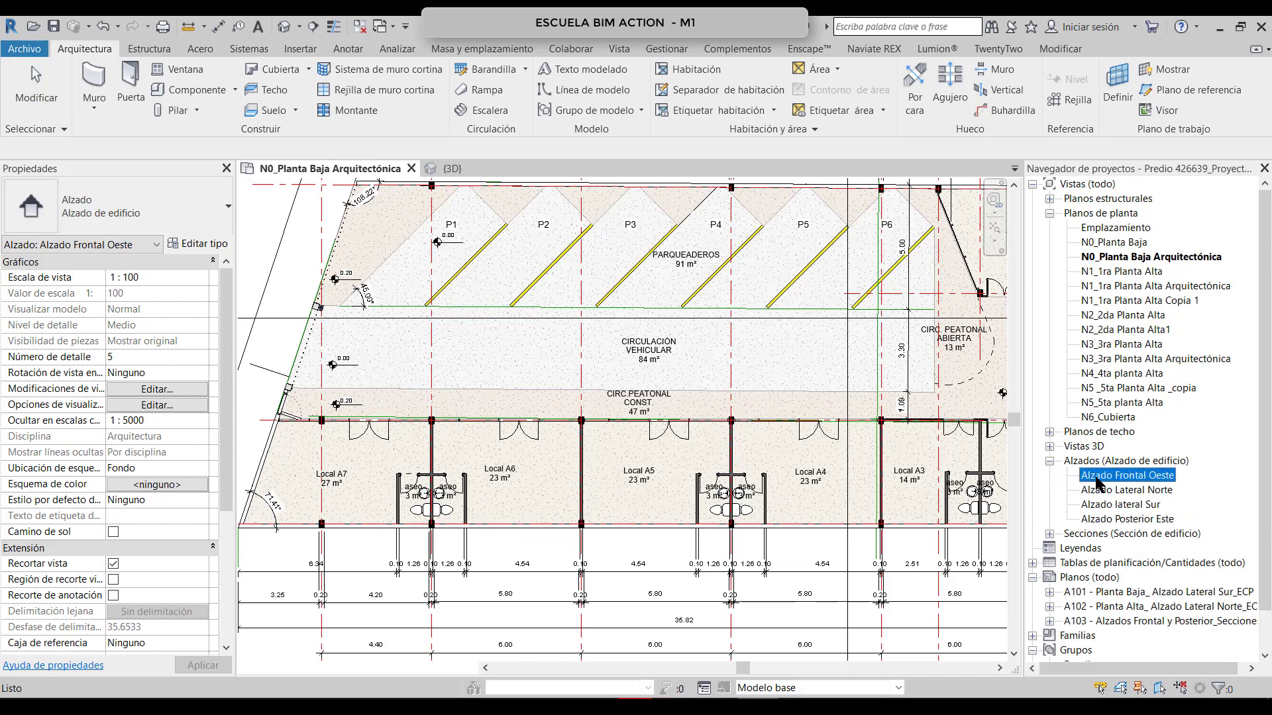
scroll(638, 453, up, 2)
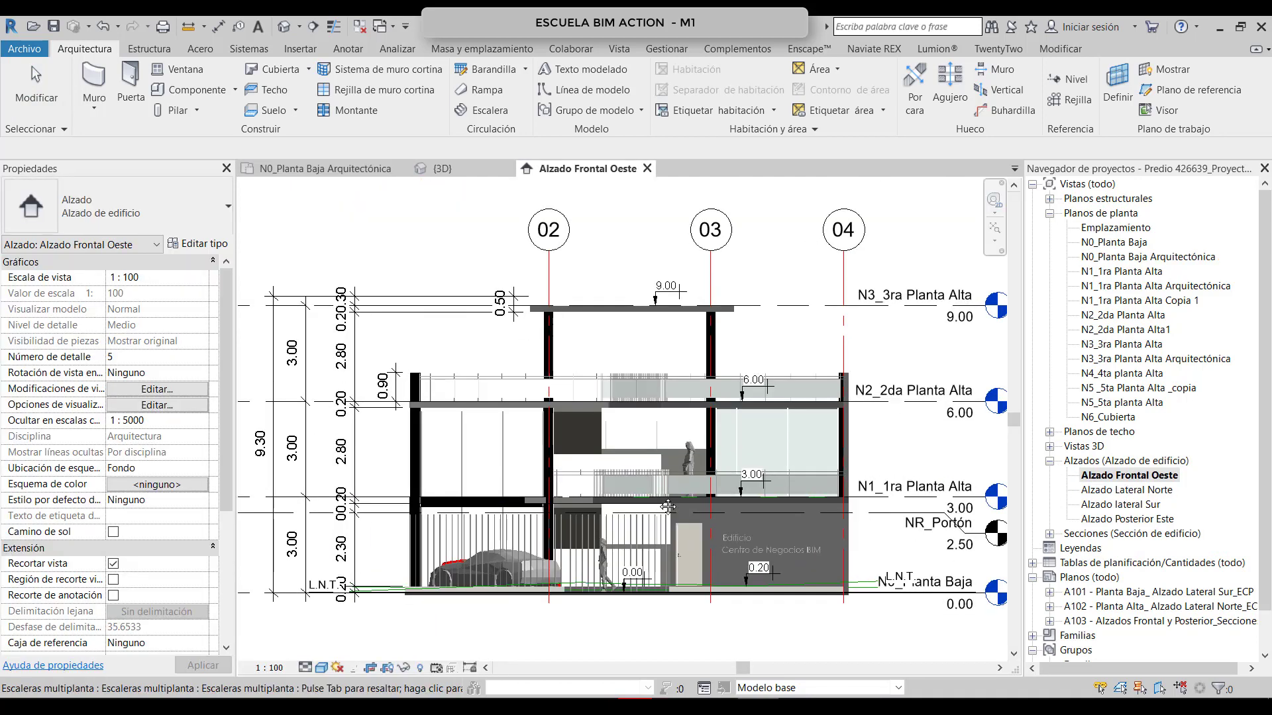
middle_drag(647, 482, 671, 502)
Step: Tile the open elevation, floor plan and 3D views so all three show together
key(w)
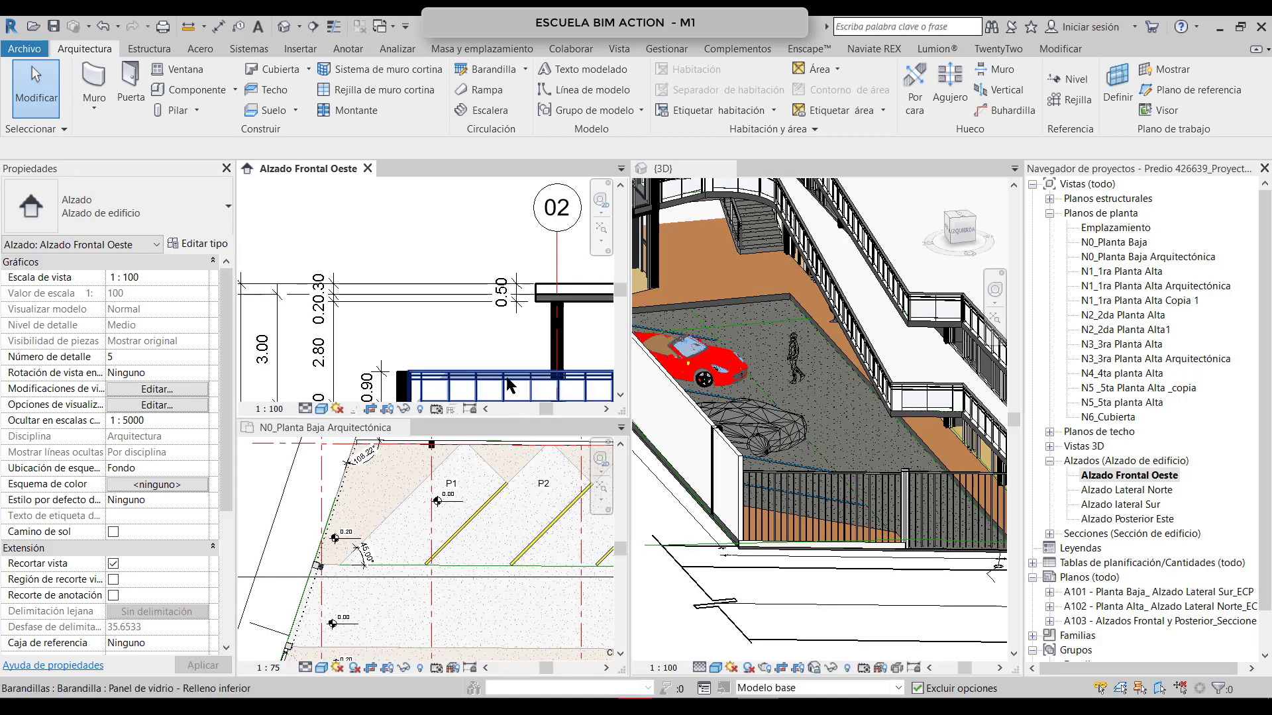
scroll(483, 296, down, 6)
scroll(515, 503, up, 3)
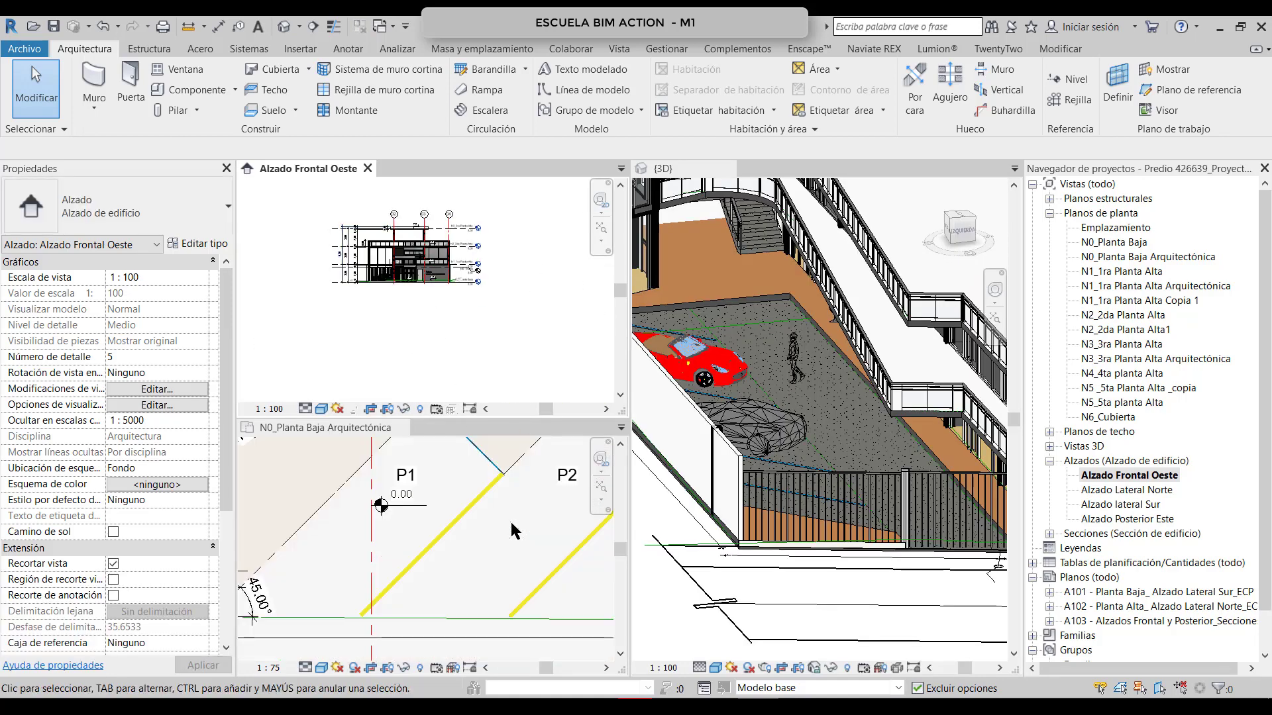
Step: Examine the building's street façade in the 3D view and in the Alzado Frontal Oeste elevation
click(794, 527)
mouse_move(815, 531)
middle_down()
mouse_move(683, 454)
mouse_move(735, 482)
middle_up()
scroll(865, 419, up, 2)
mouse_move(885, 479)
middle_down()
mouse_move(846, 488)
mouse_move(926, 494)
middle_up()
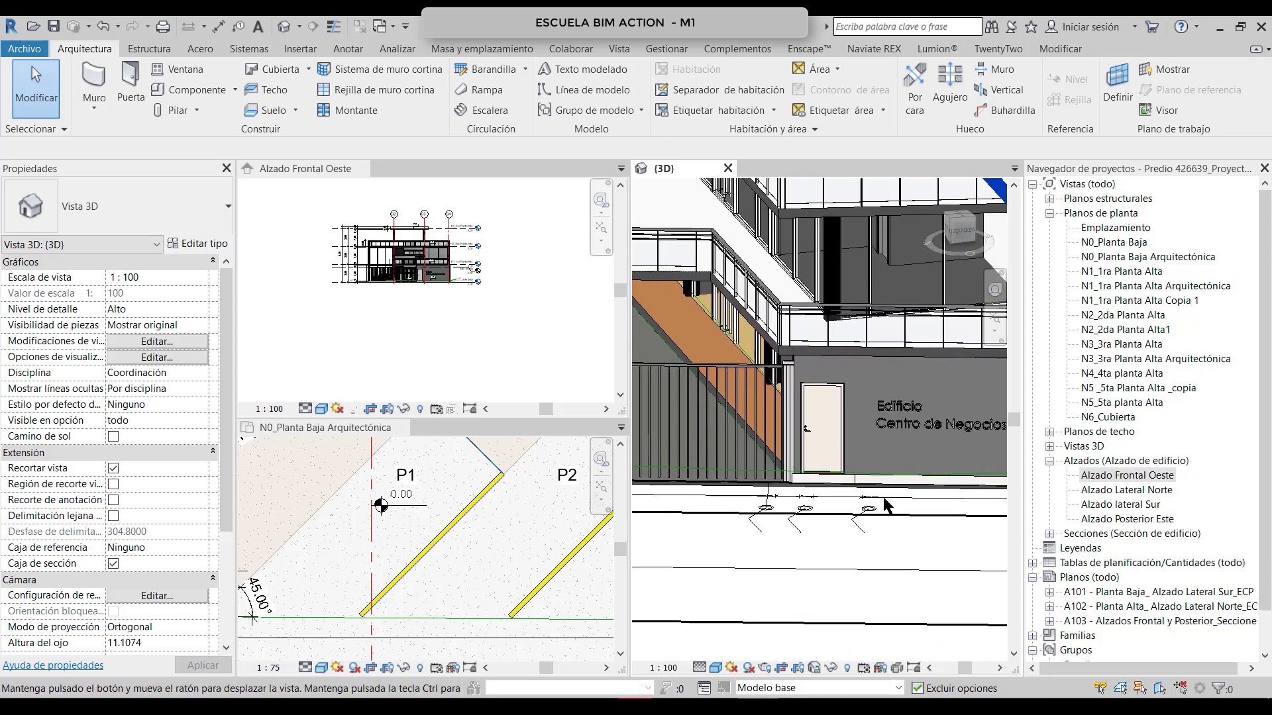
scroll(729, 457, down, 2)
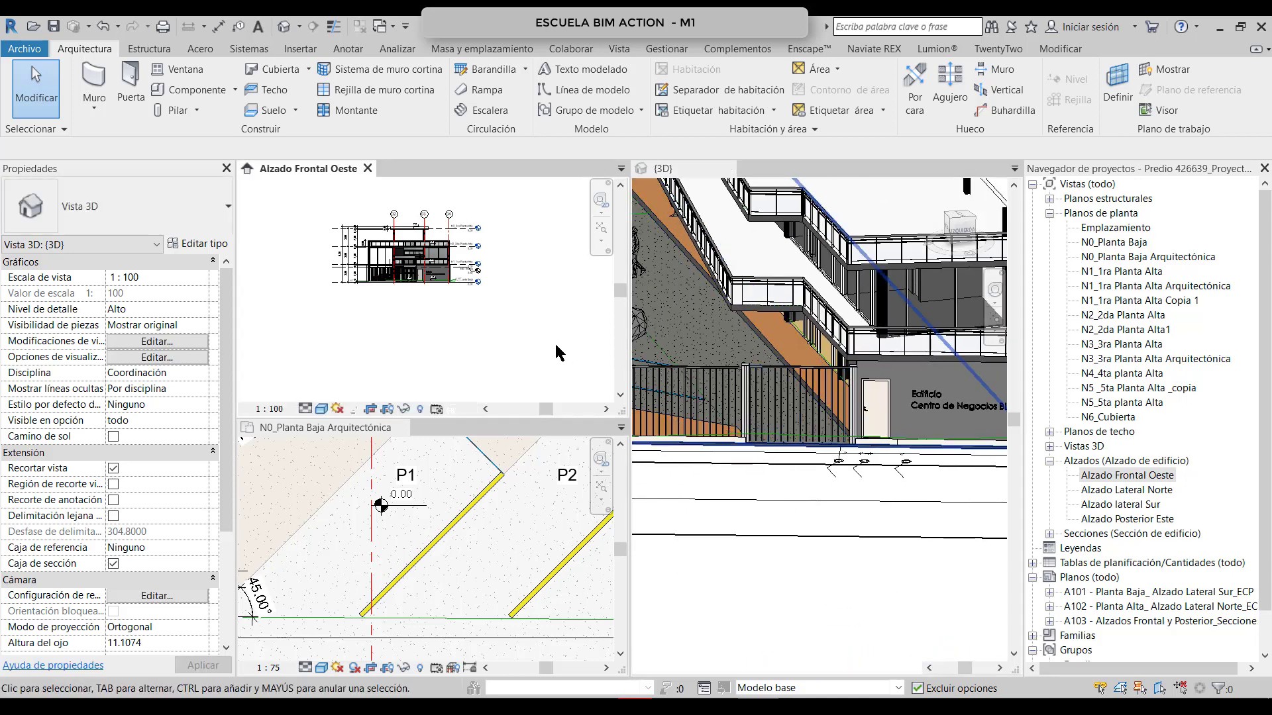
click(570, 318)
scroll(474, 295, up, 5)
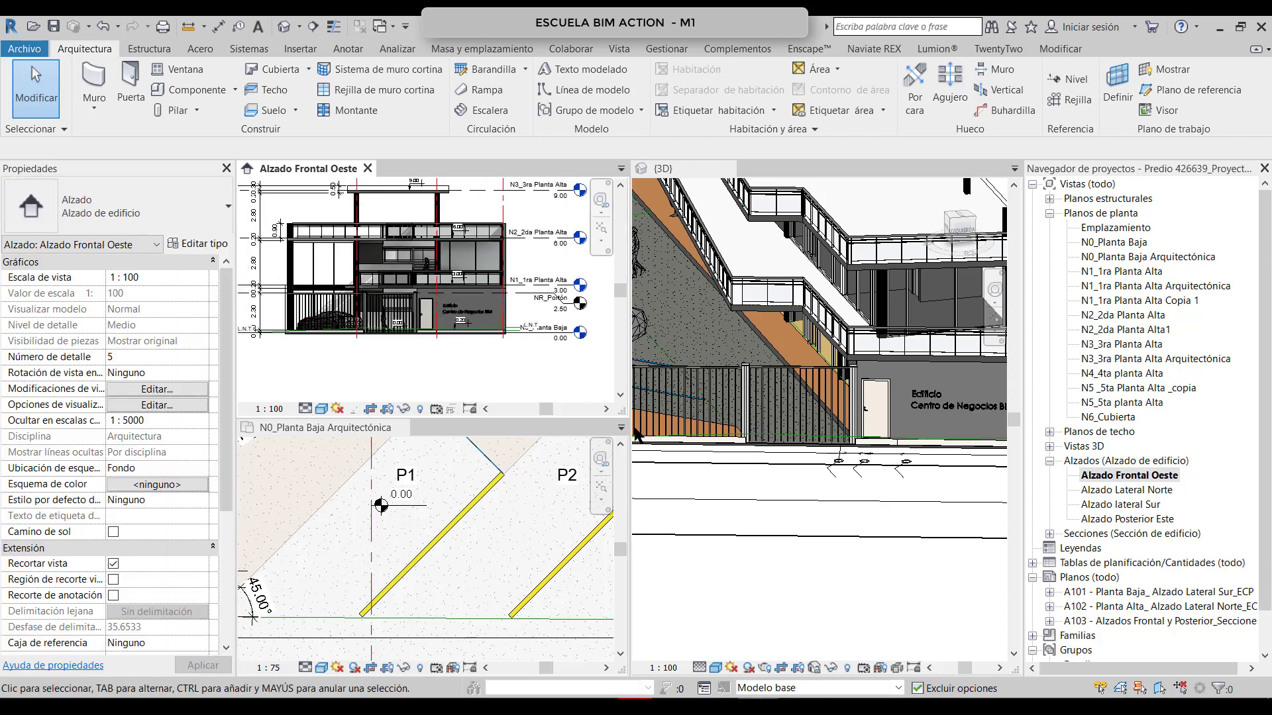
Step: Select the front wall bearing the Edificio Centro de Negocios BIM lettering in the 3D view to show its properties
click(752, 517)
scroll(752, 516, down, 3)
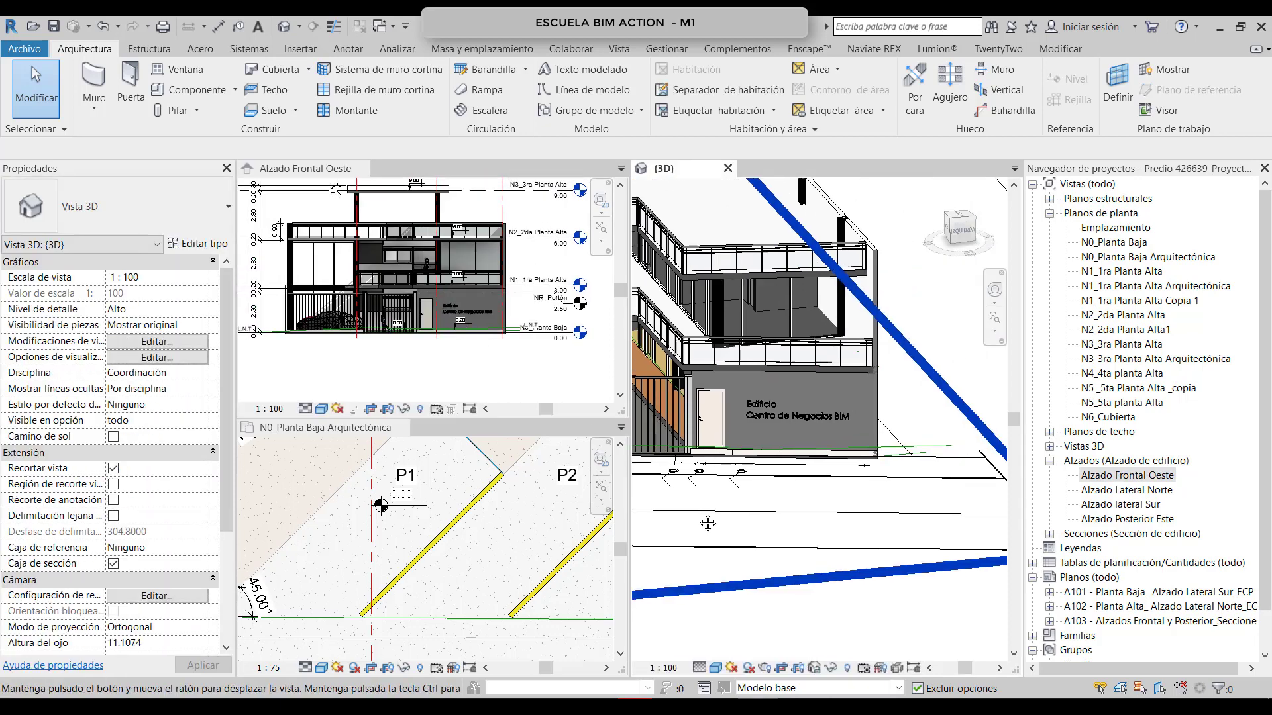
scroll(917, 454, up, 6)
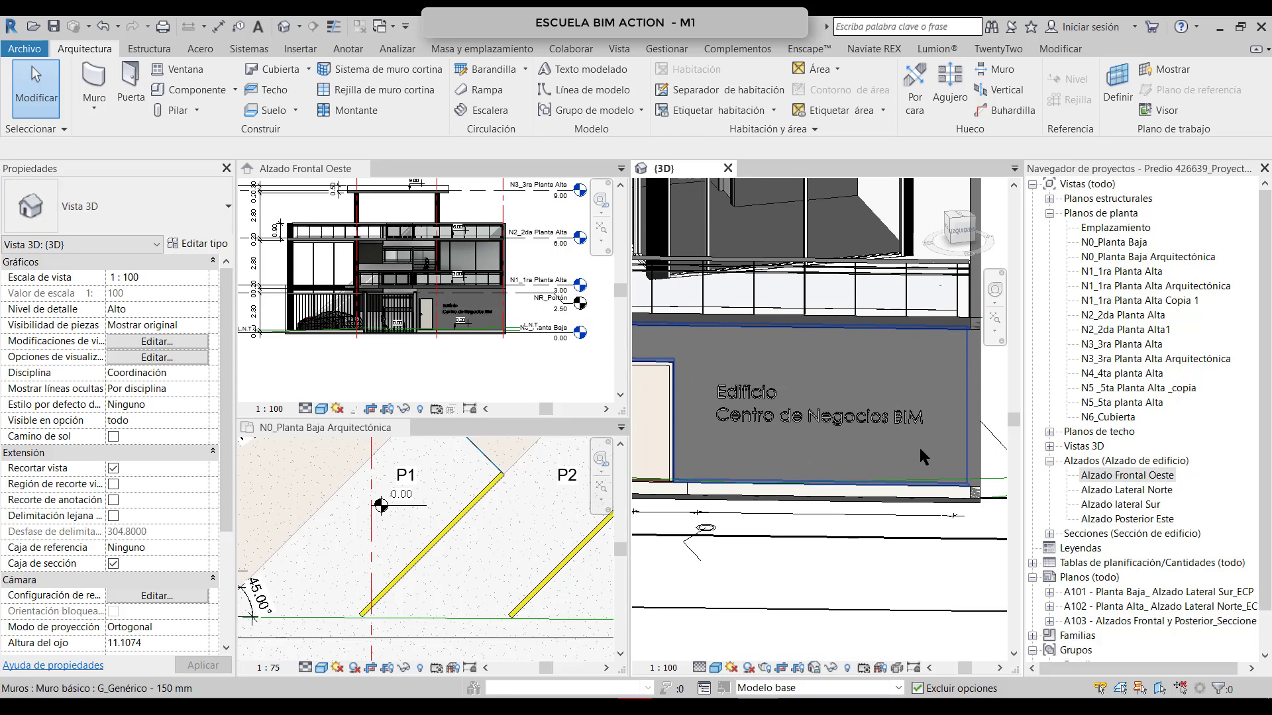
click(922, 446)
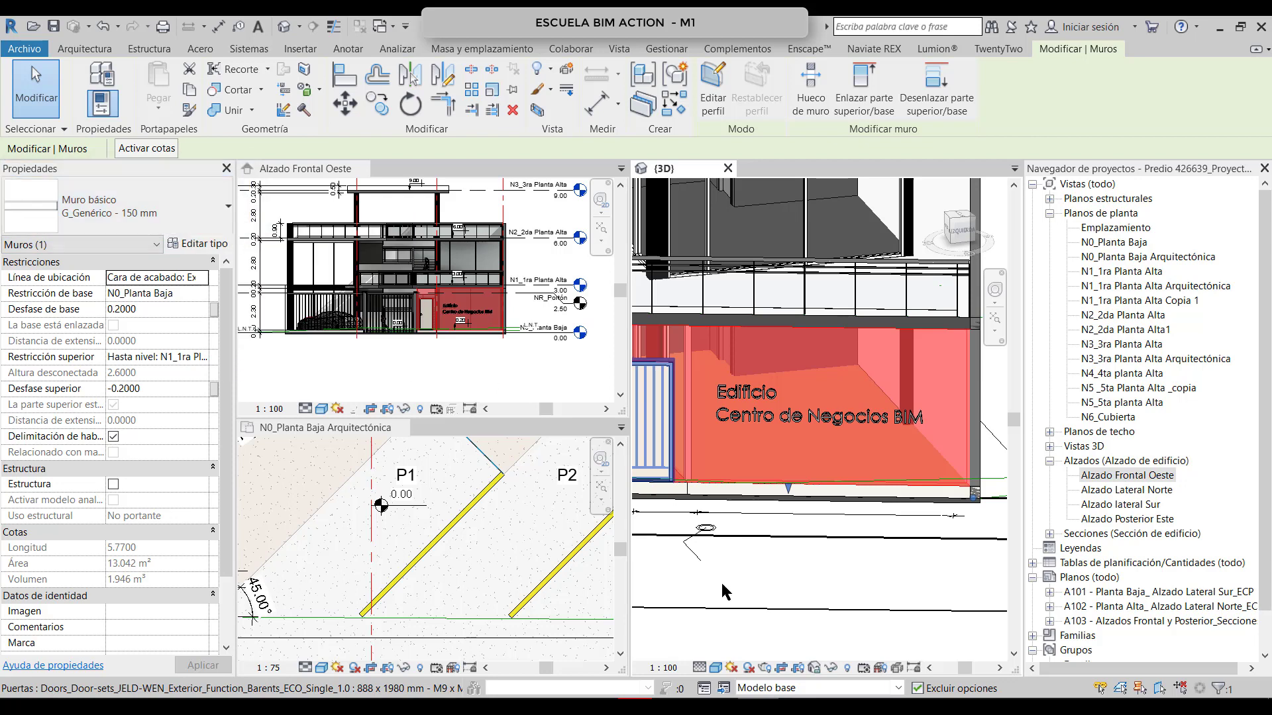
Step: Deselect the wall and activate the Alzado Frontal Oeste and N0_Planta Baja Arquitectónica views in turn to compare their properties
click(745, 571)
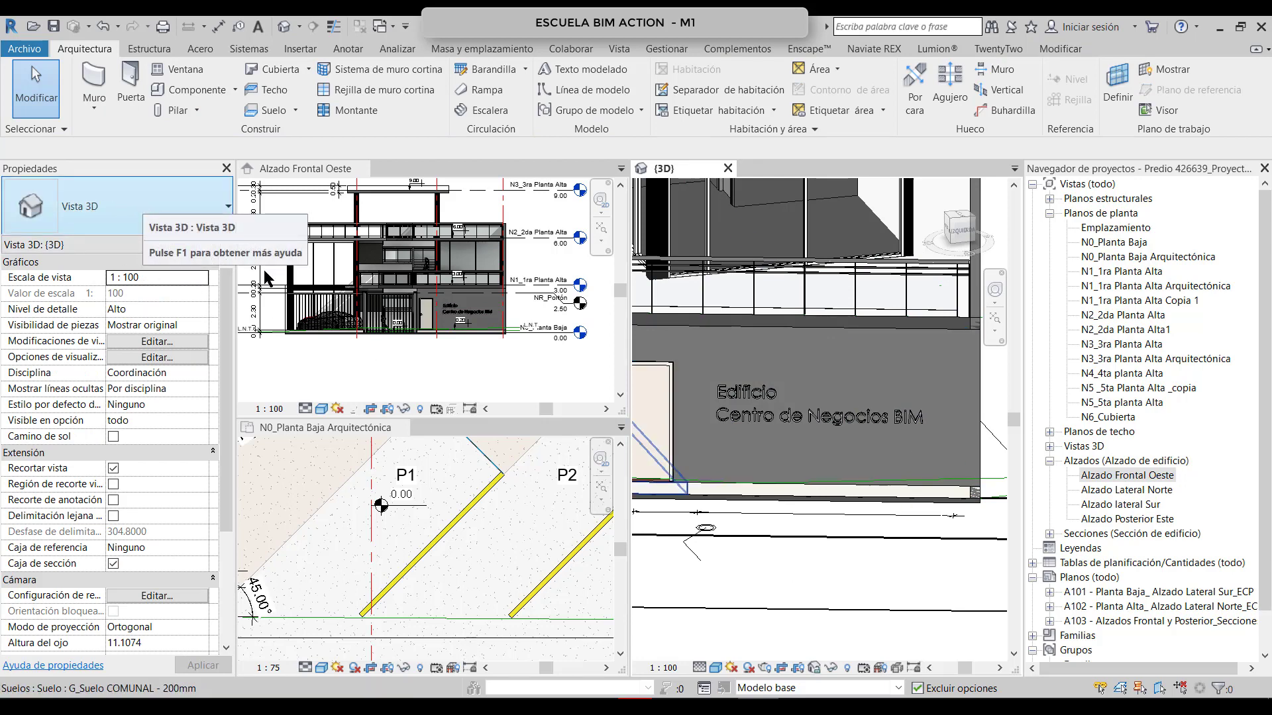
click(418, 376)
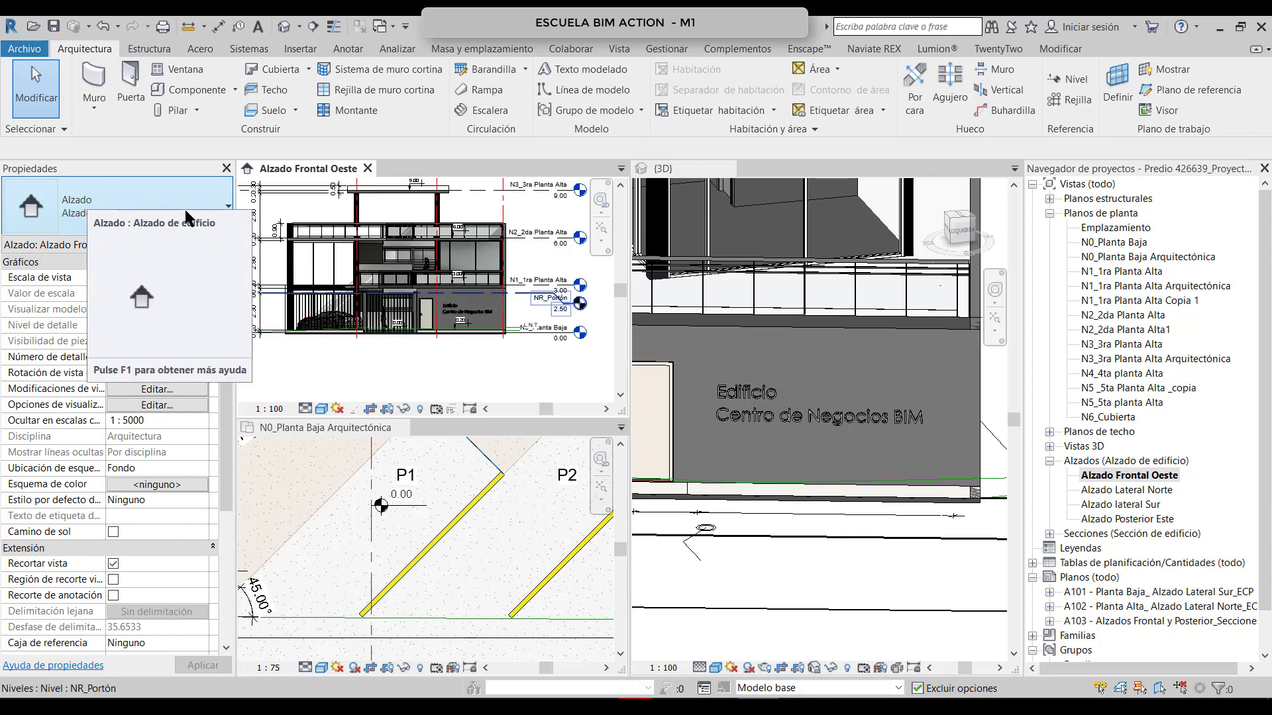
click(446, 526)
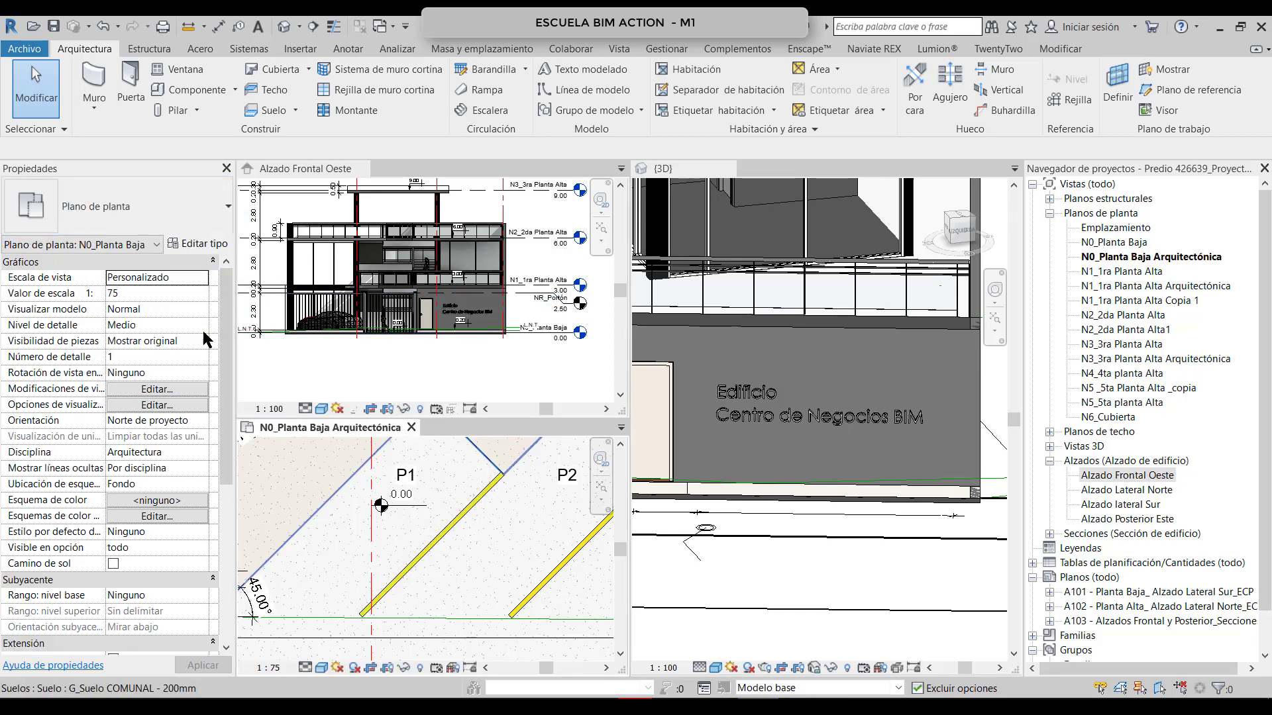
Step: Select the lettered front wall in the 3D view again, review its instance properties, and open its type properties
click(830, 539)
click(888, 352)
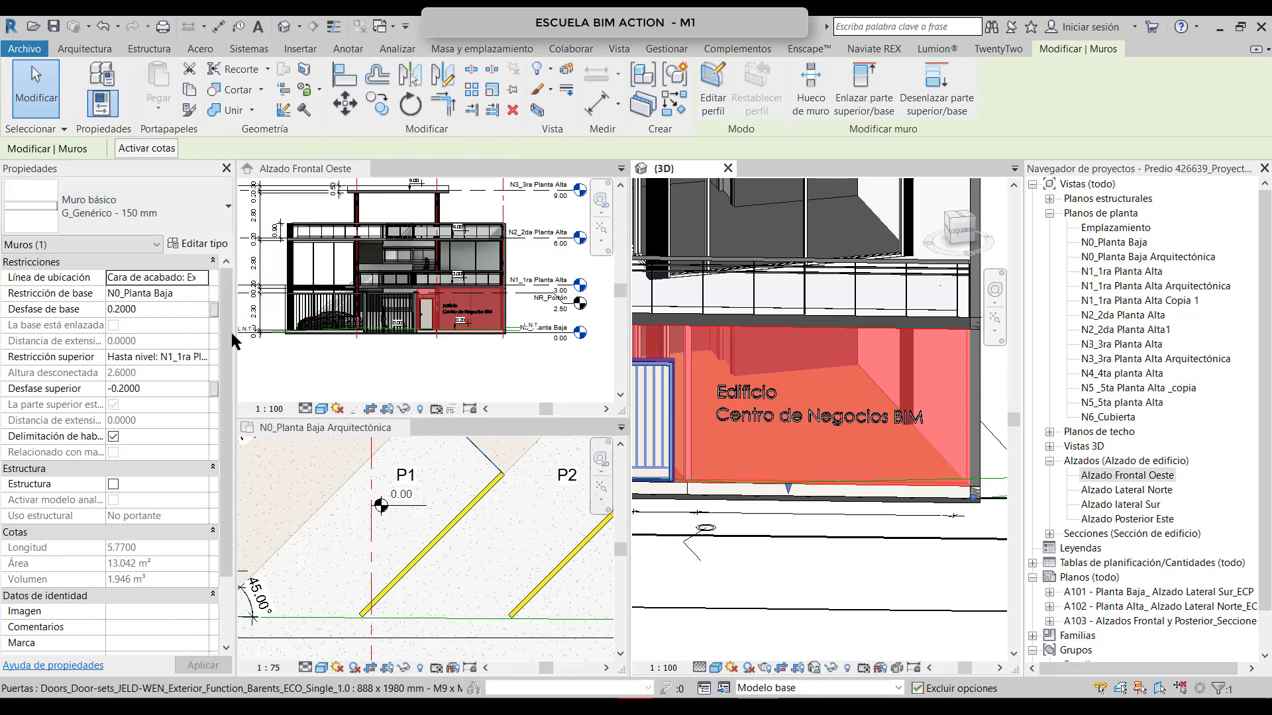
scroll(138, 514, down, 3)
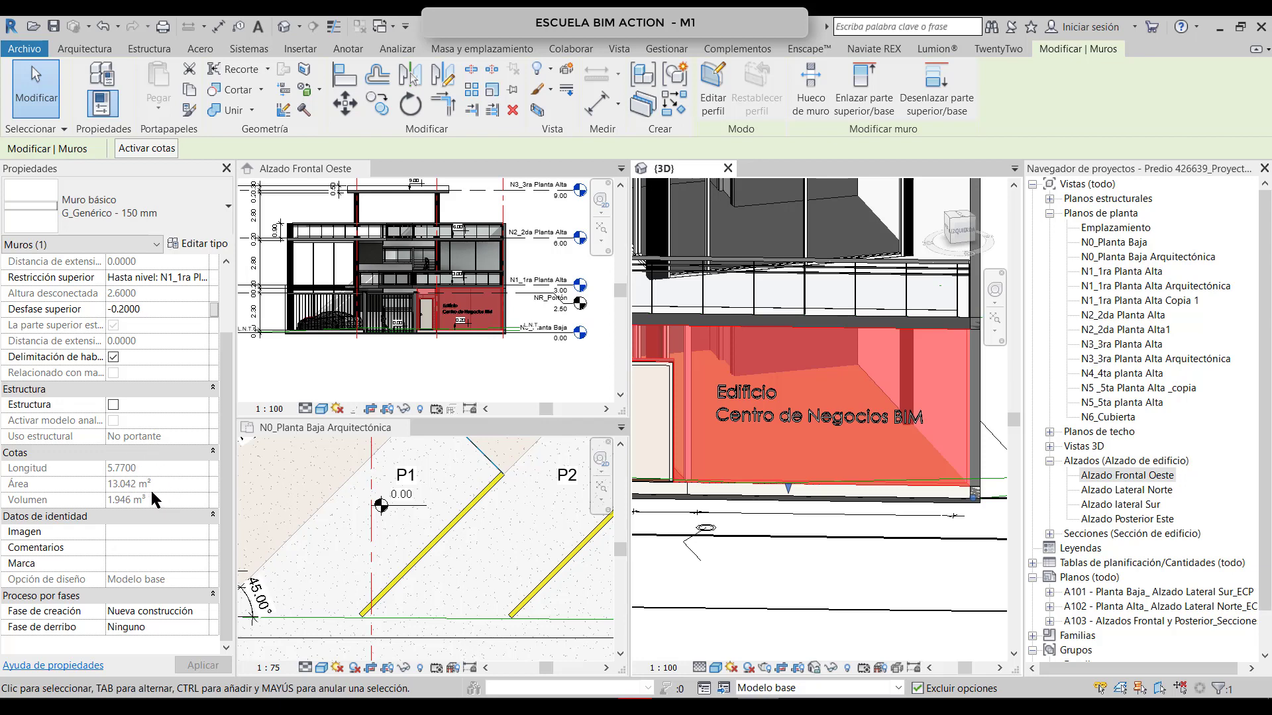
click(194, 243)
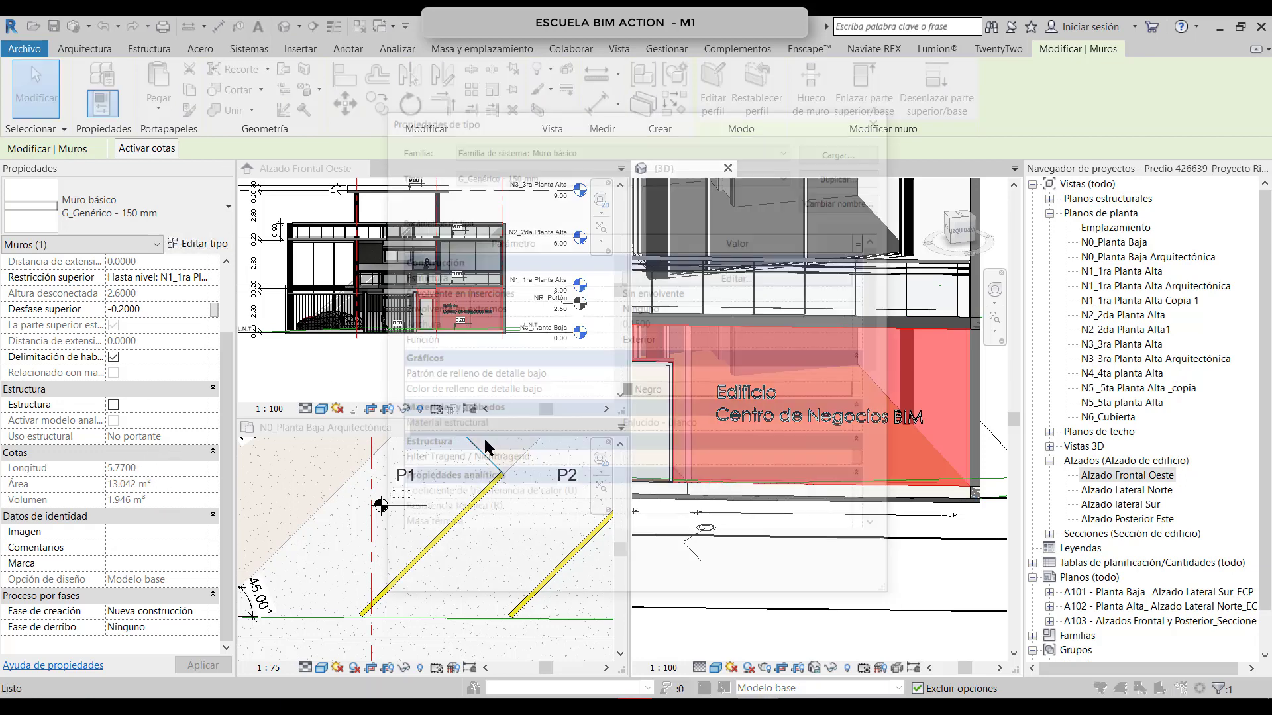
Step: Edit the wall type's structure and assign the Ladrillo, común material from the Albañilería category to its structural layer
click(717, 277)
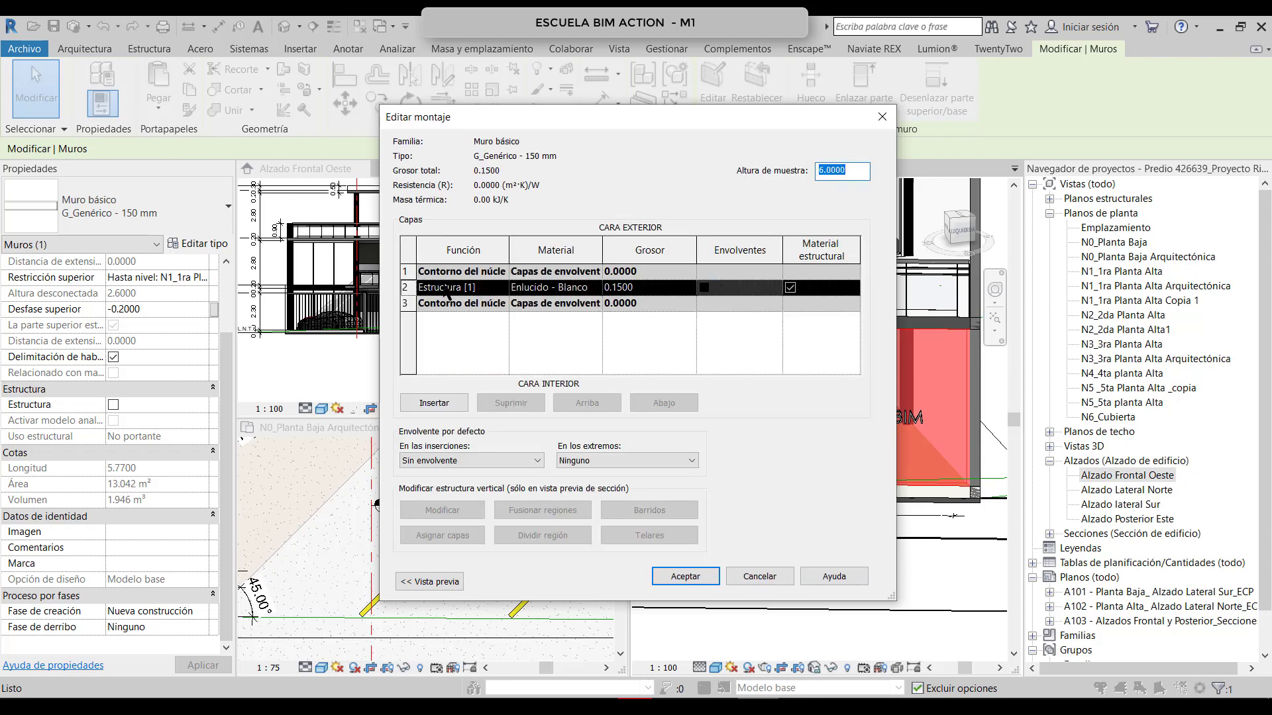
click(549, 291)
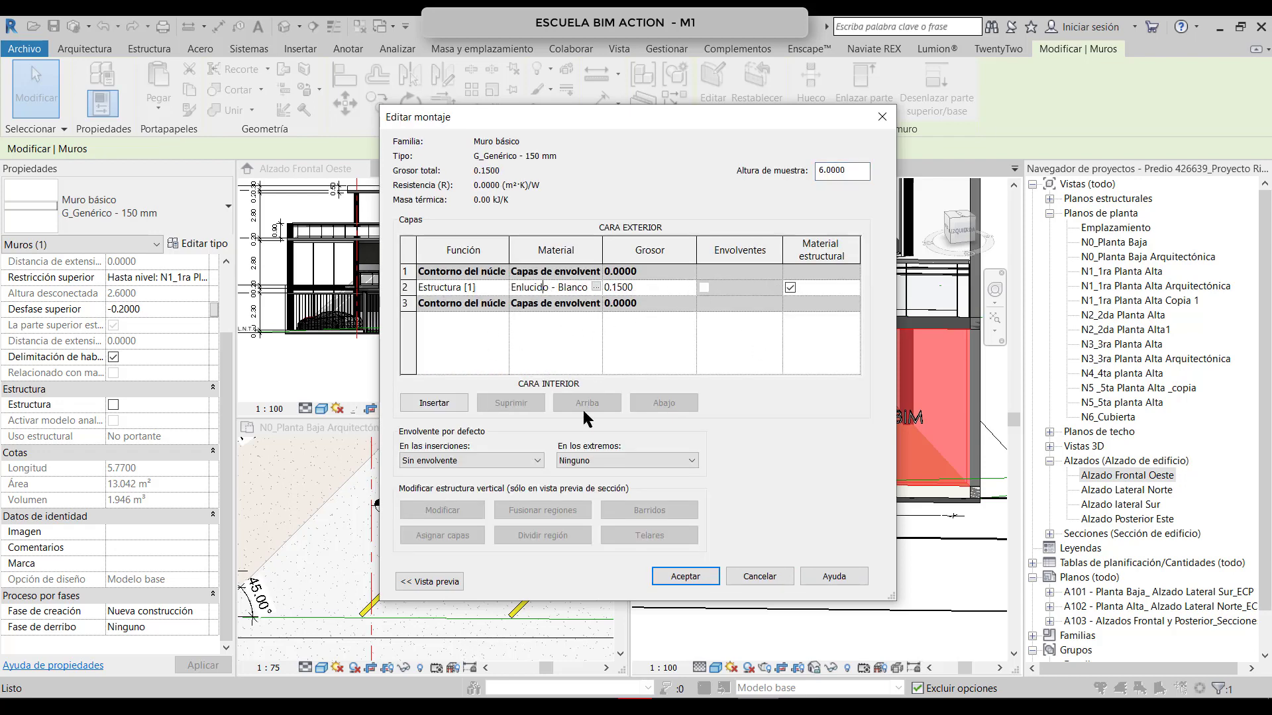
drag(602, 255, 649, 255)
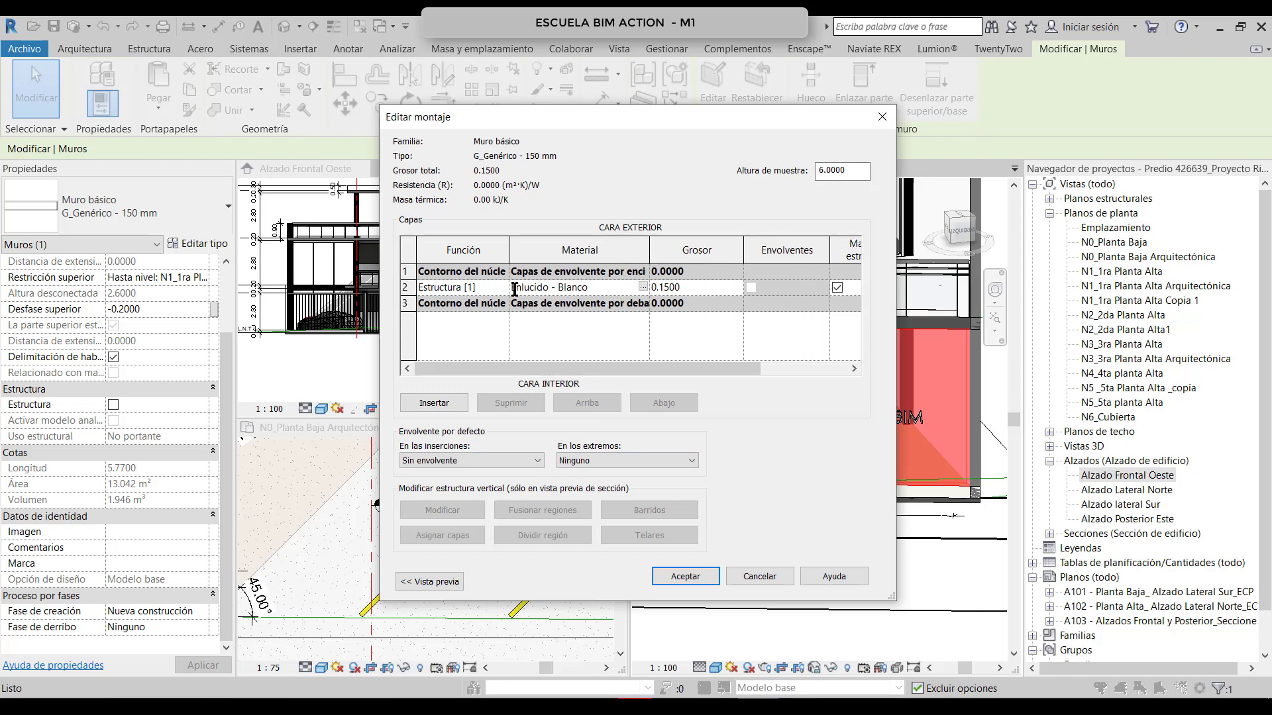
click(641, 289)
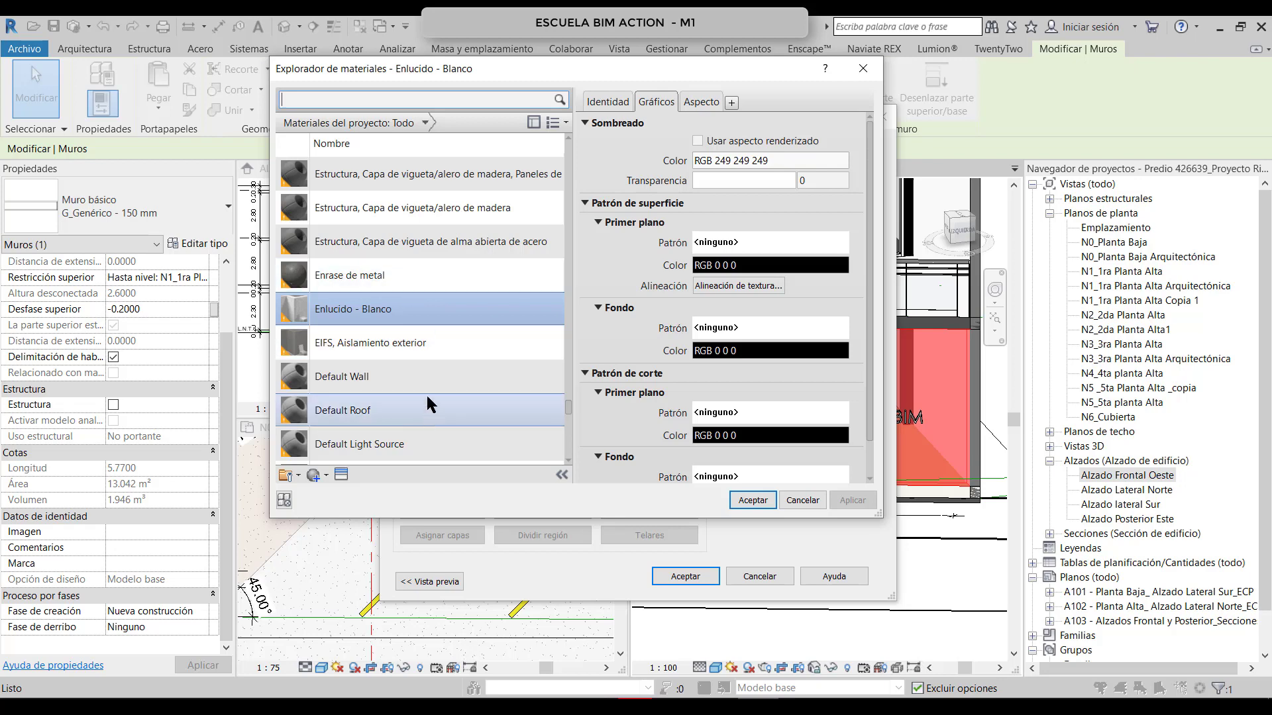
scroll(427, 393, up, 3)
click(425, 123)
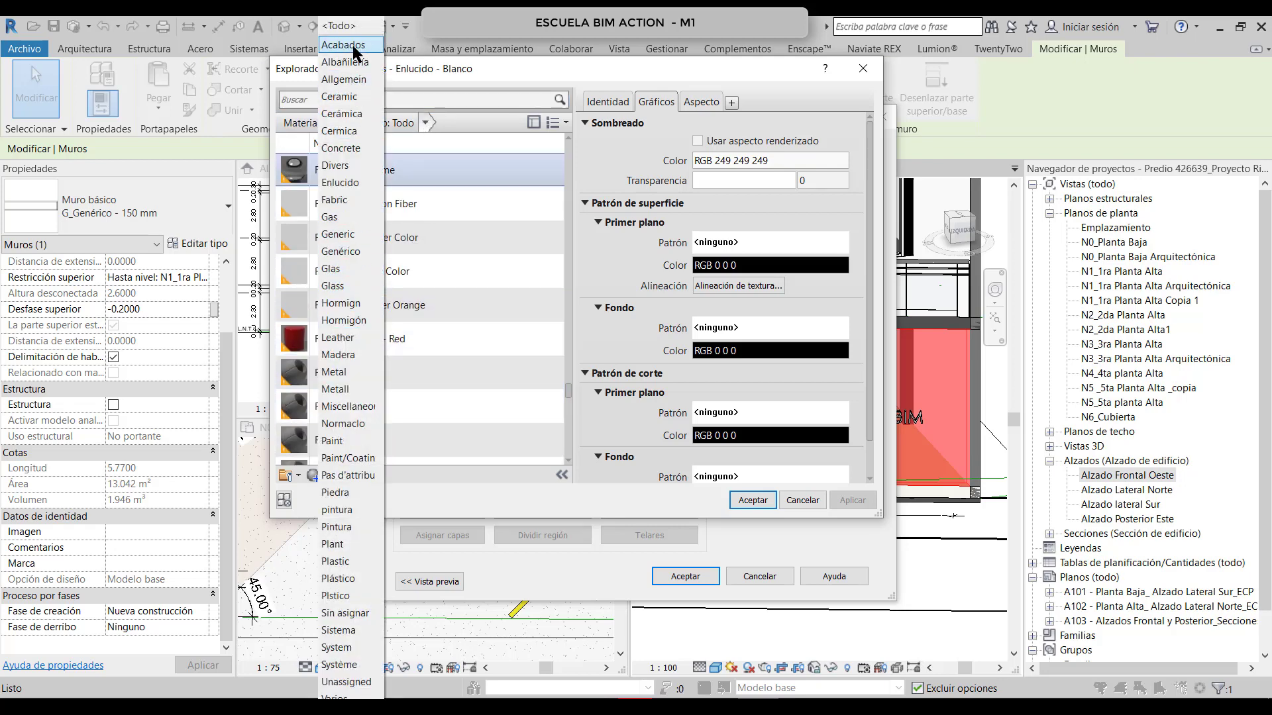
click(345, 62)
click(409, 173)
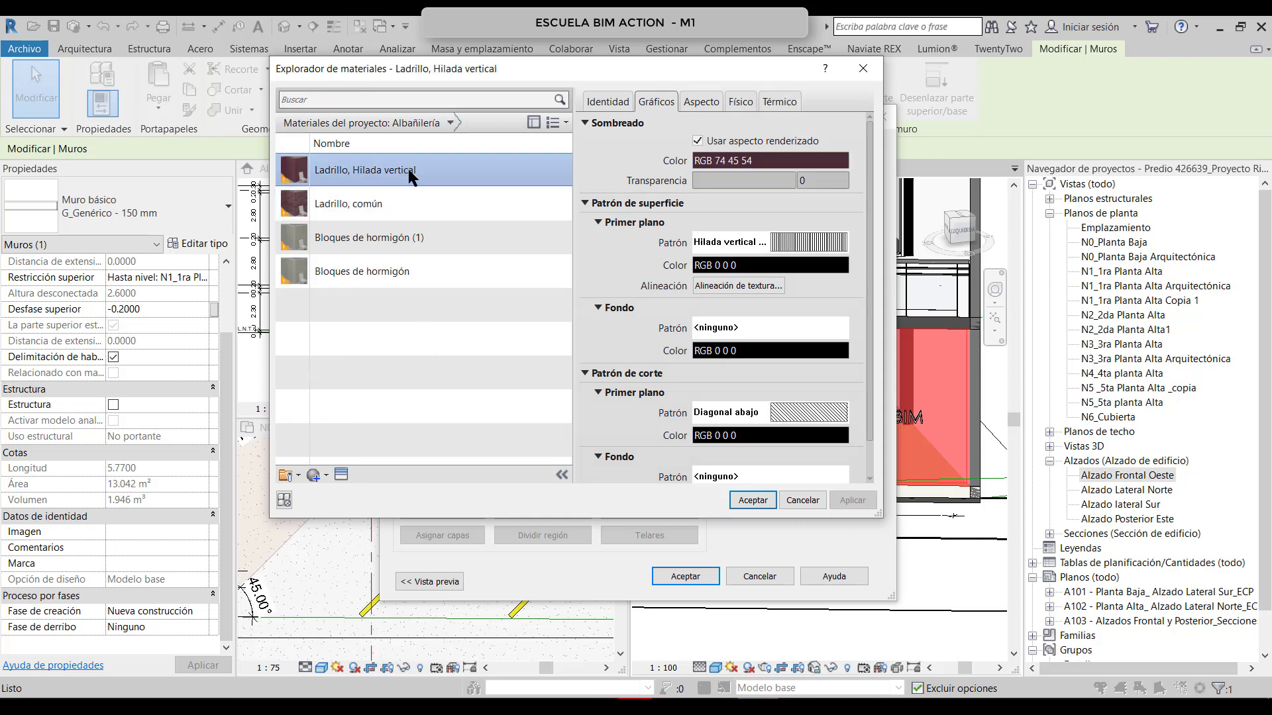
click(399, 194)
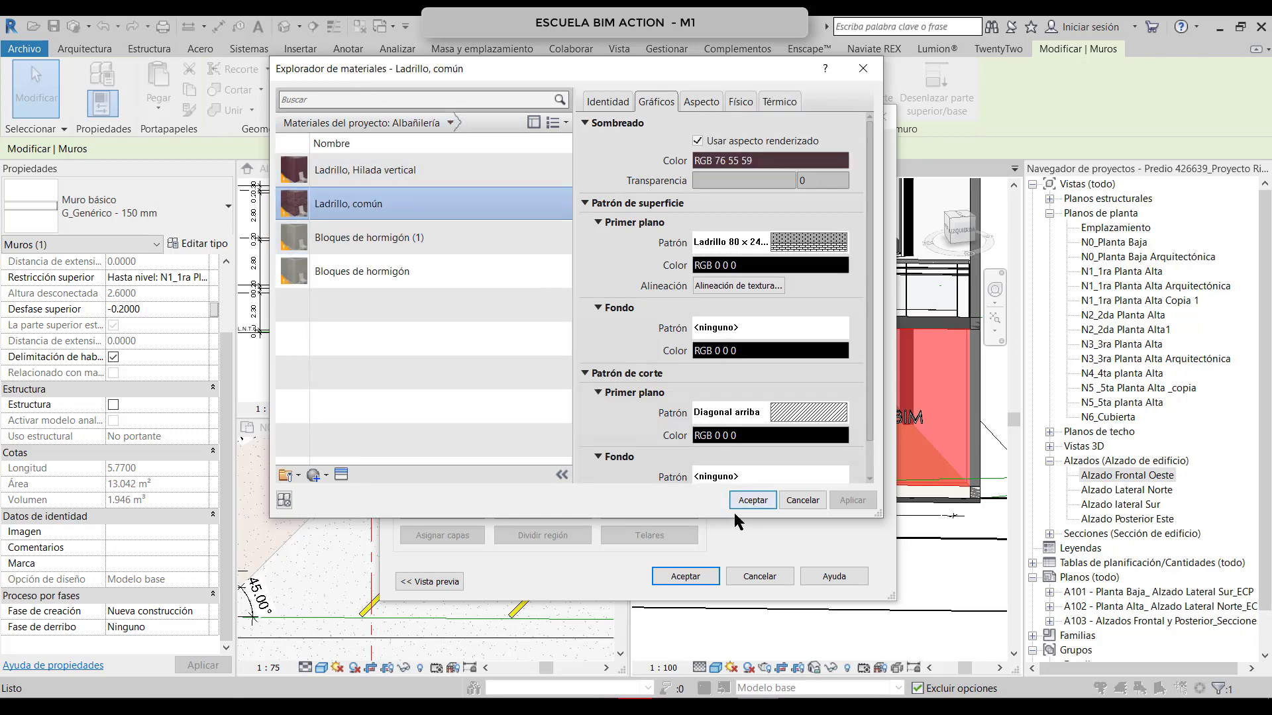
click(752, 500)
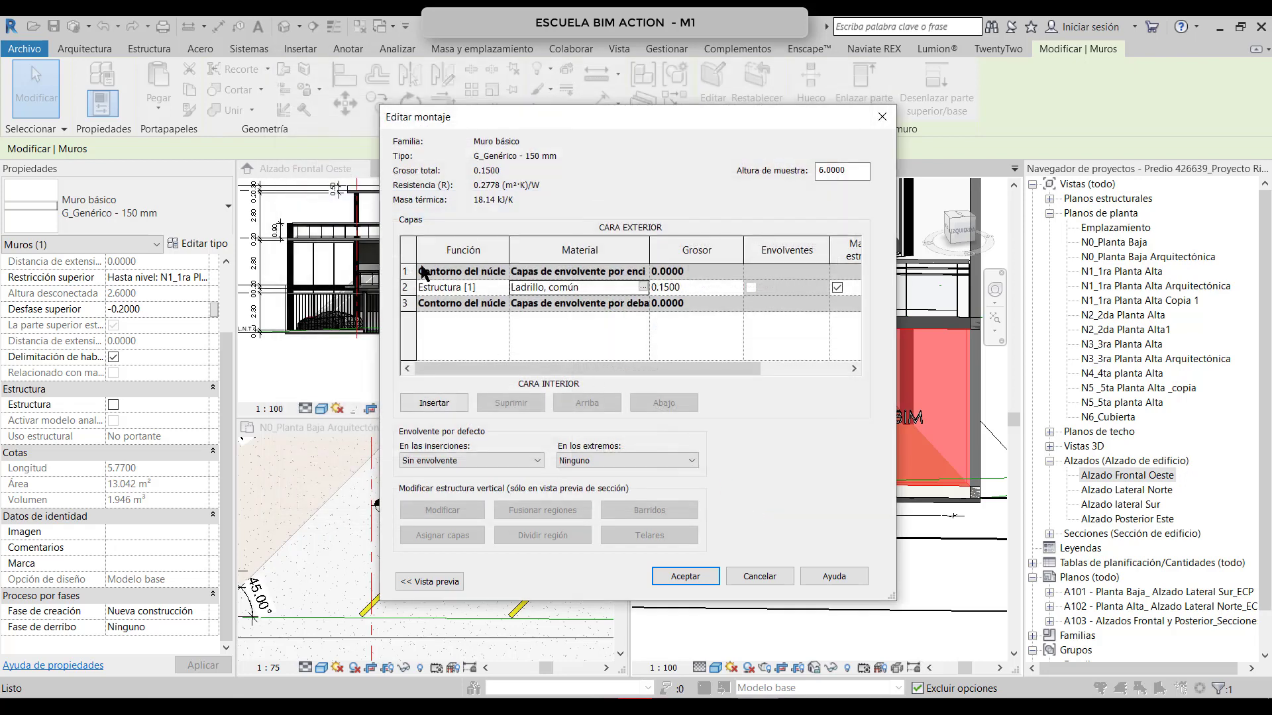
Step: Insert a new layer on the exterior side of the brick layer with the Enlucido - Blanco material, and discard the structure edits
click(434, 404)
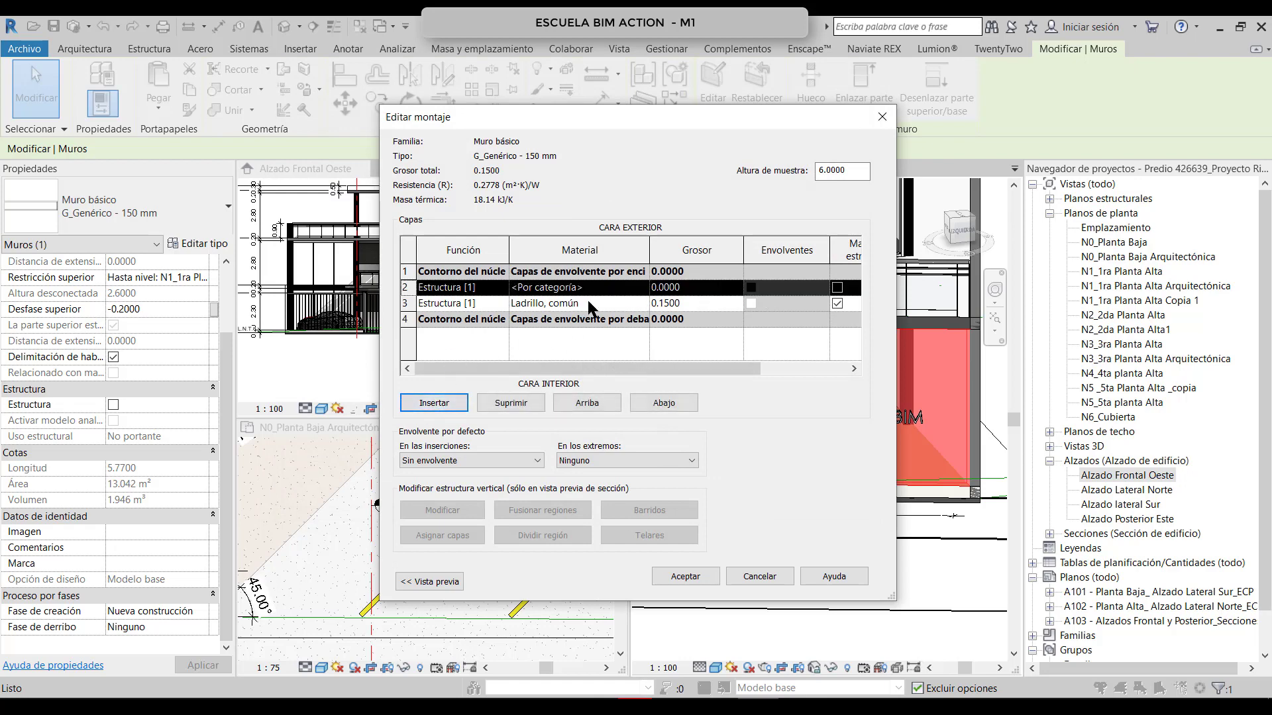
click(614, 292)
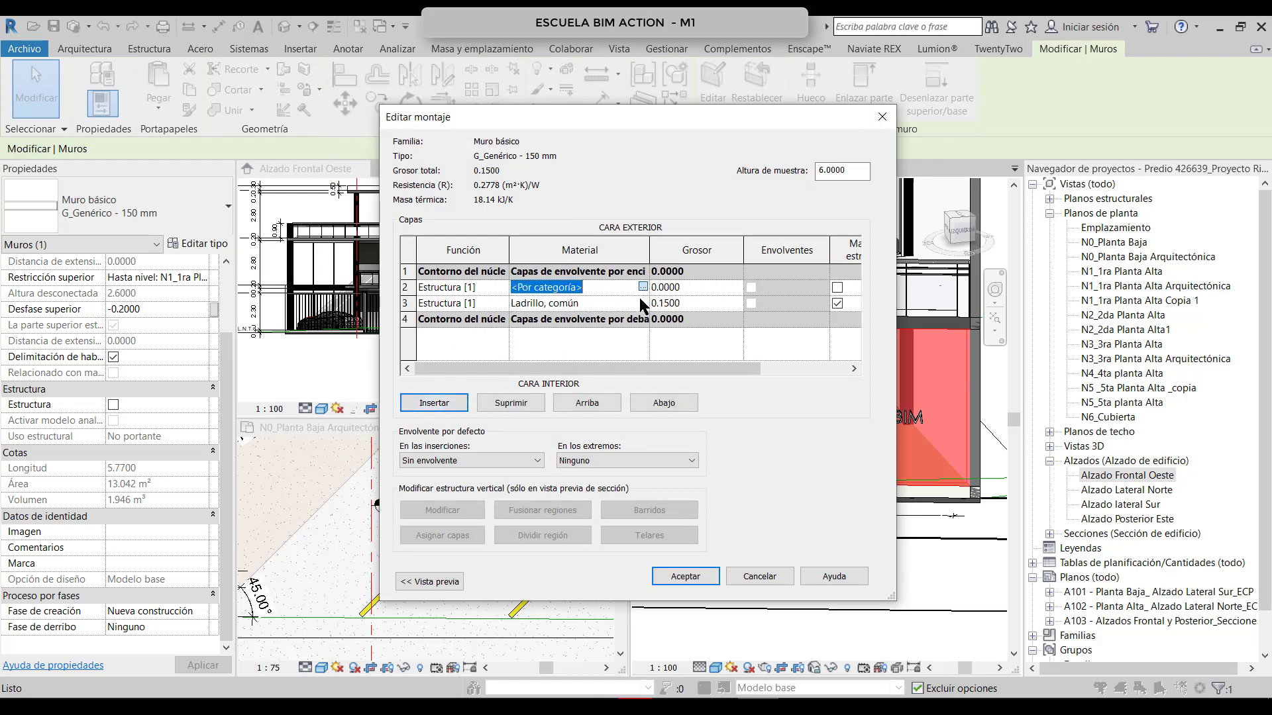
click(641, 289)
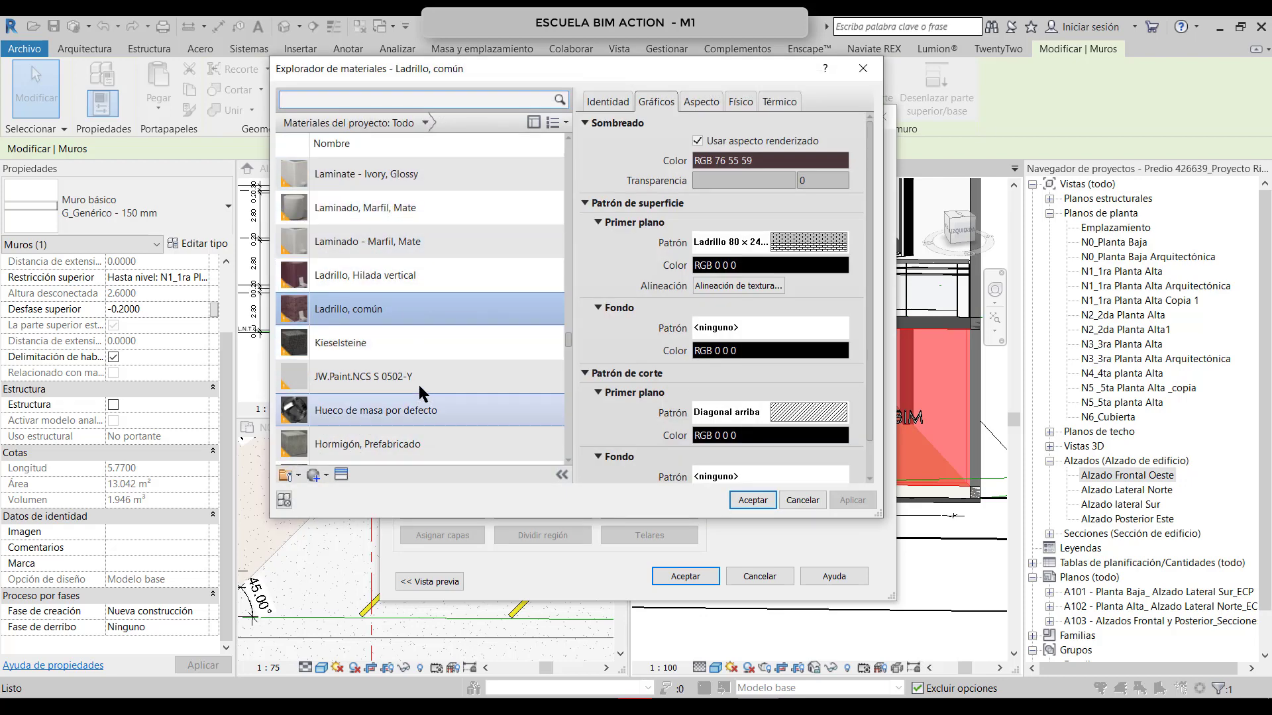
click(423, 443)
scroll(407, 344, down, 5)
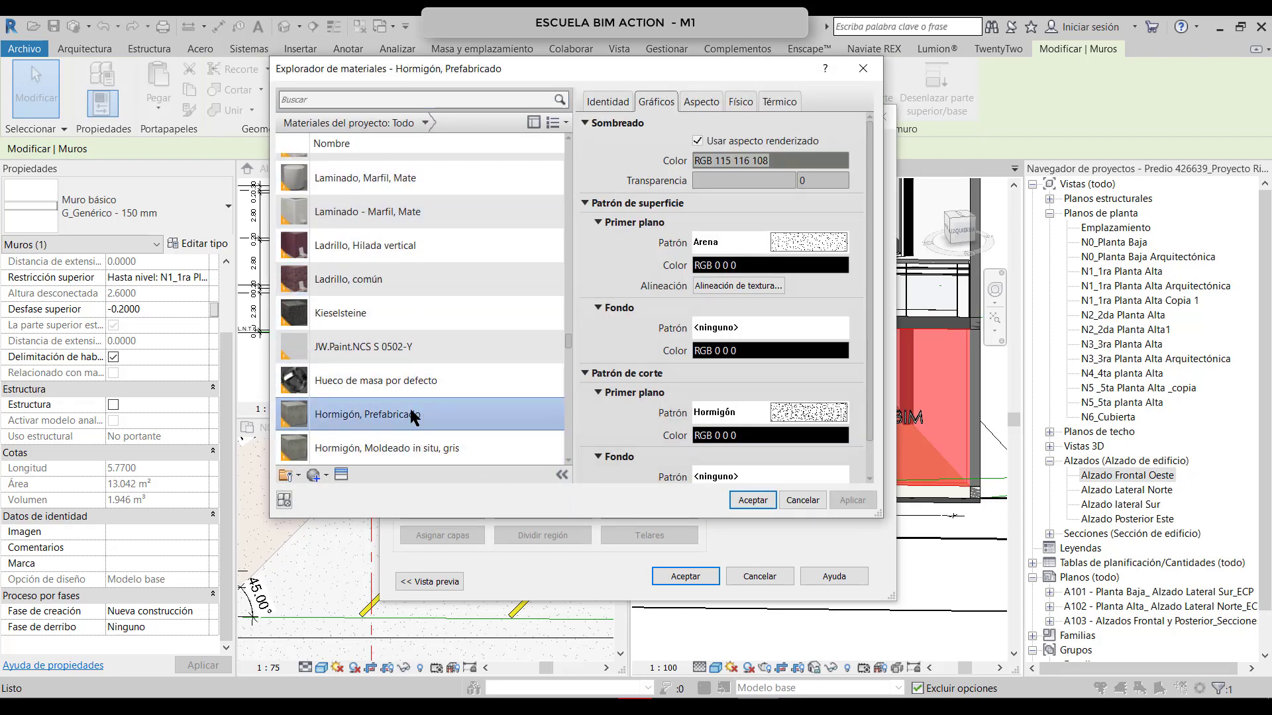
click(389, 100)
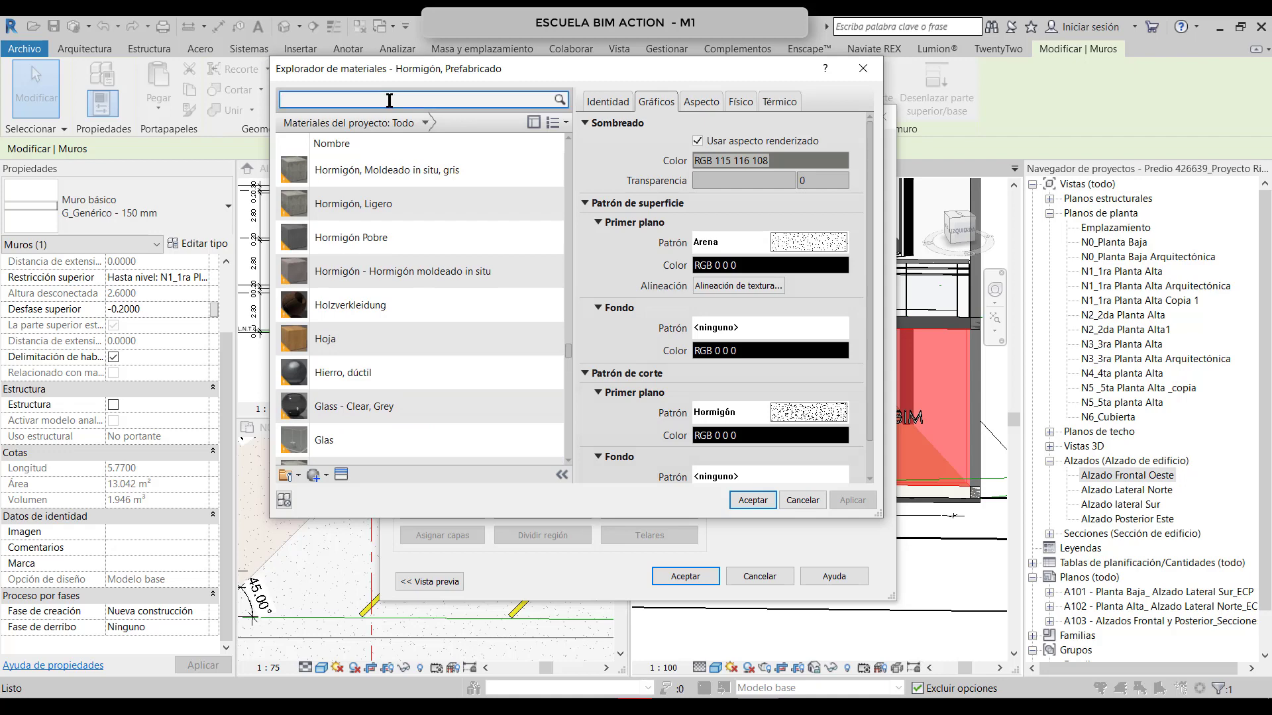
text(ENLU)
click(365, 256)
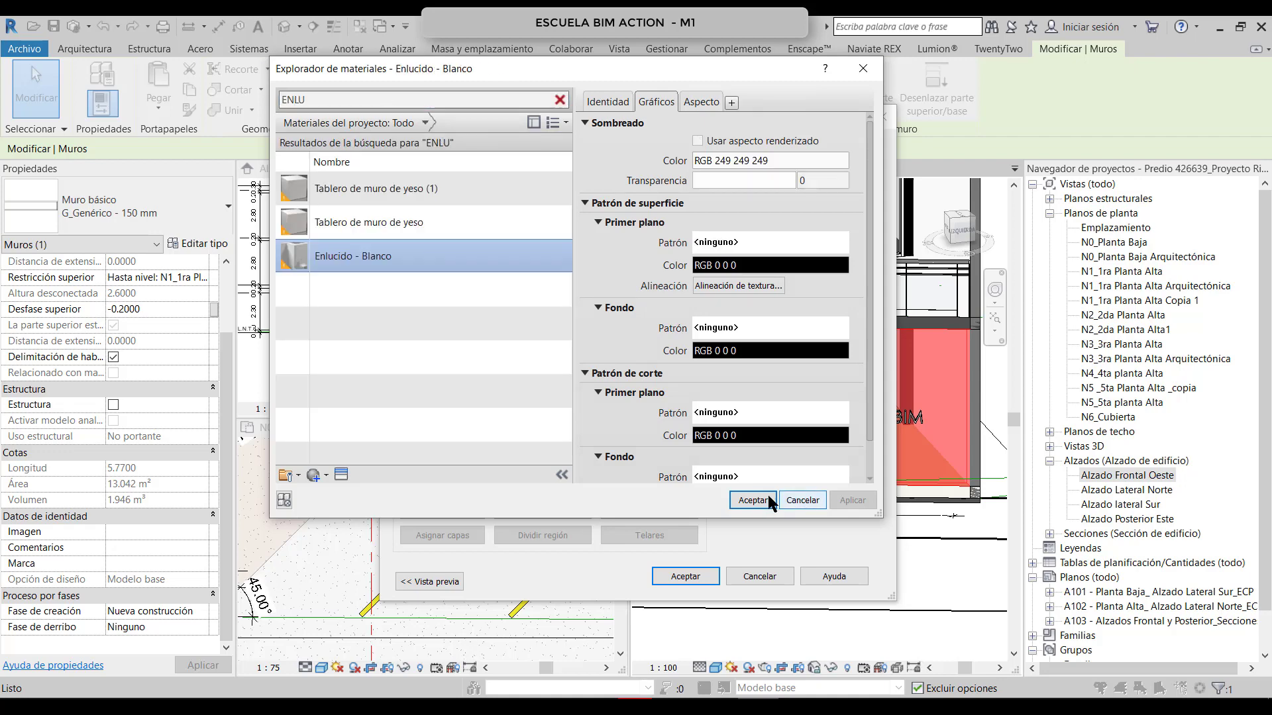
click(755, 499)
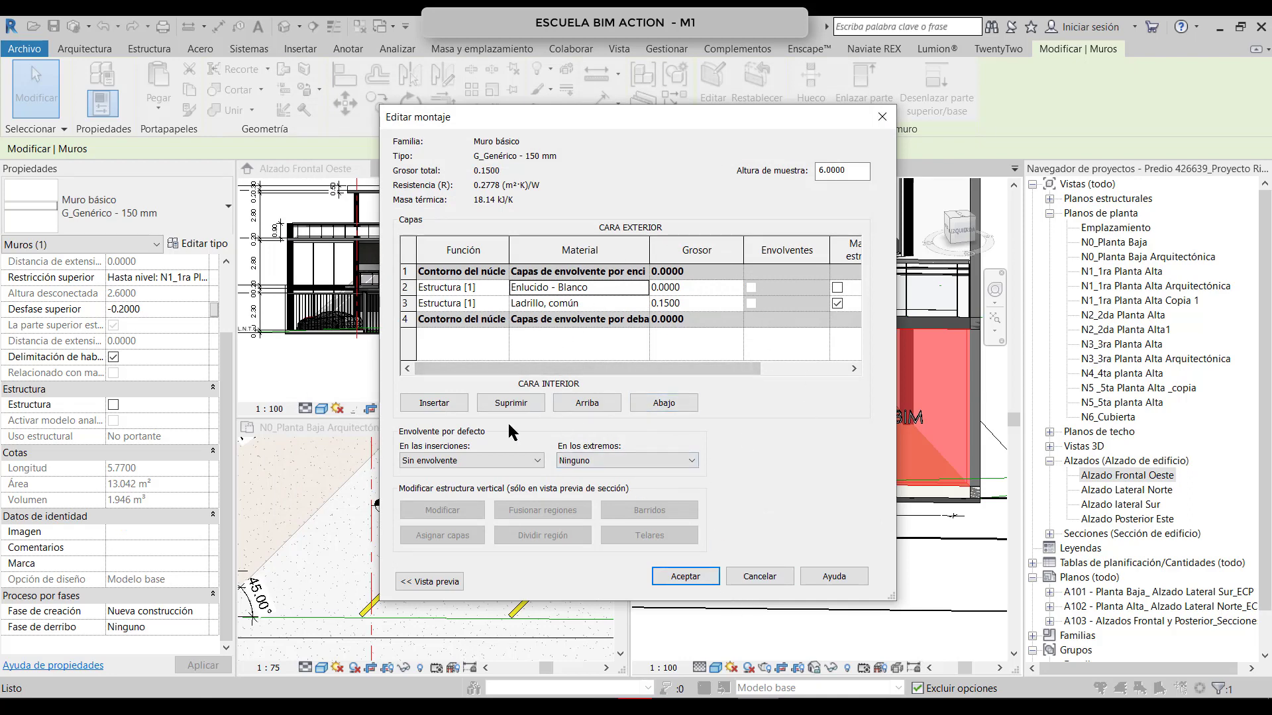
click(757, 578)
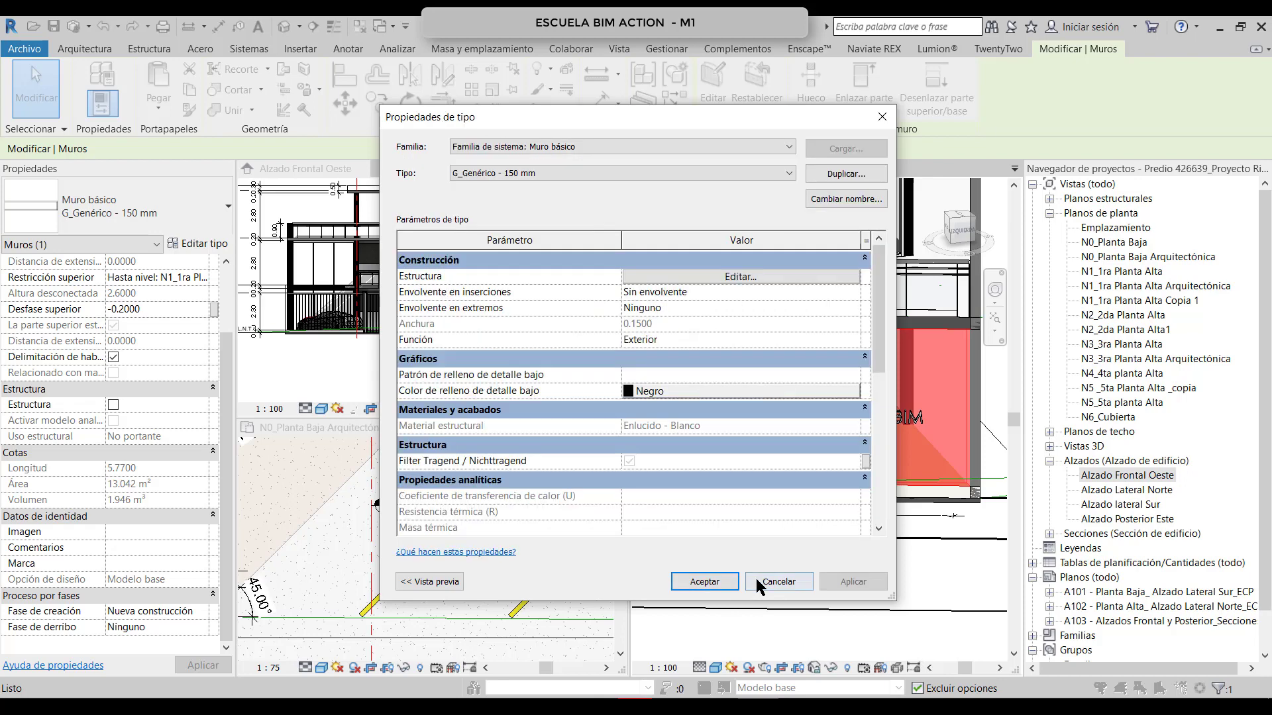
Step: Review the wall type's remaining parameters, including Datos de identidad, and close the type properties without applying changes
scroll(676, 424, down, 5)
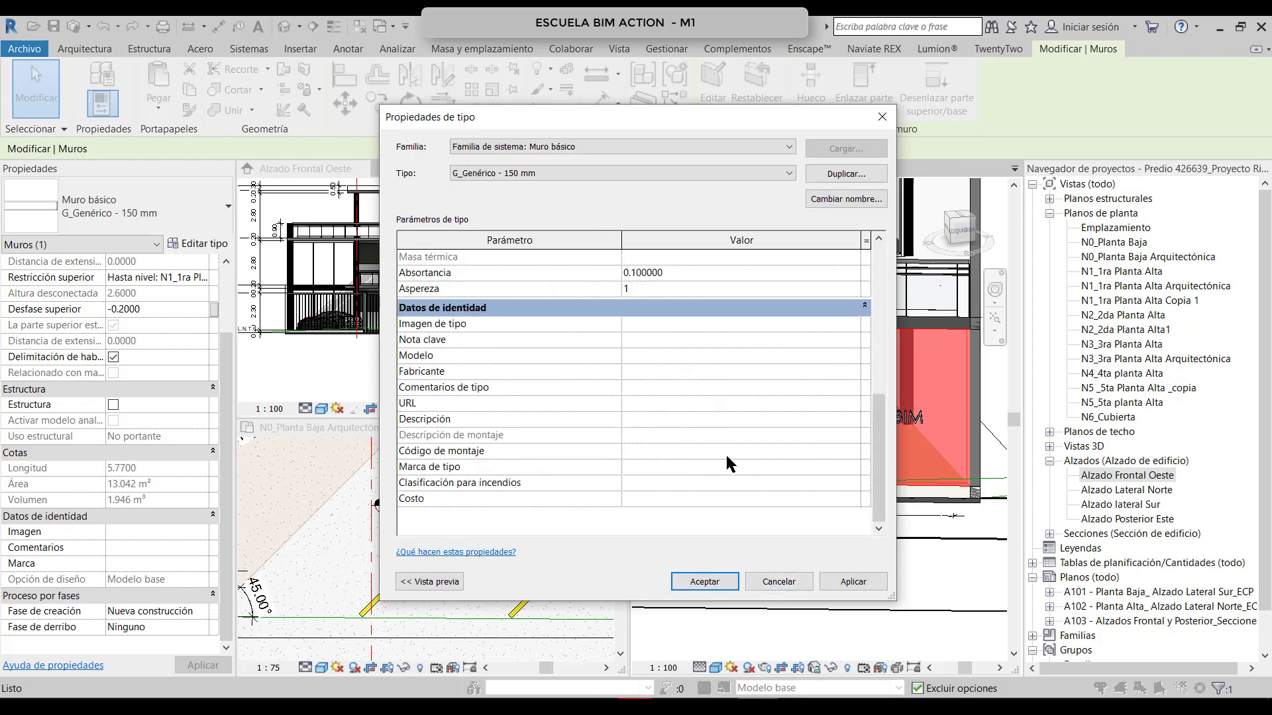
scroll(727, 461, up, 10)
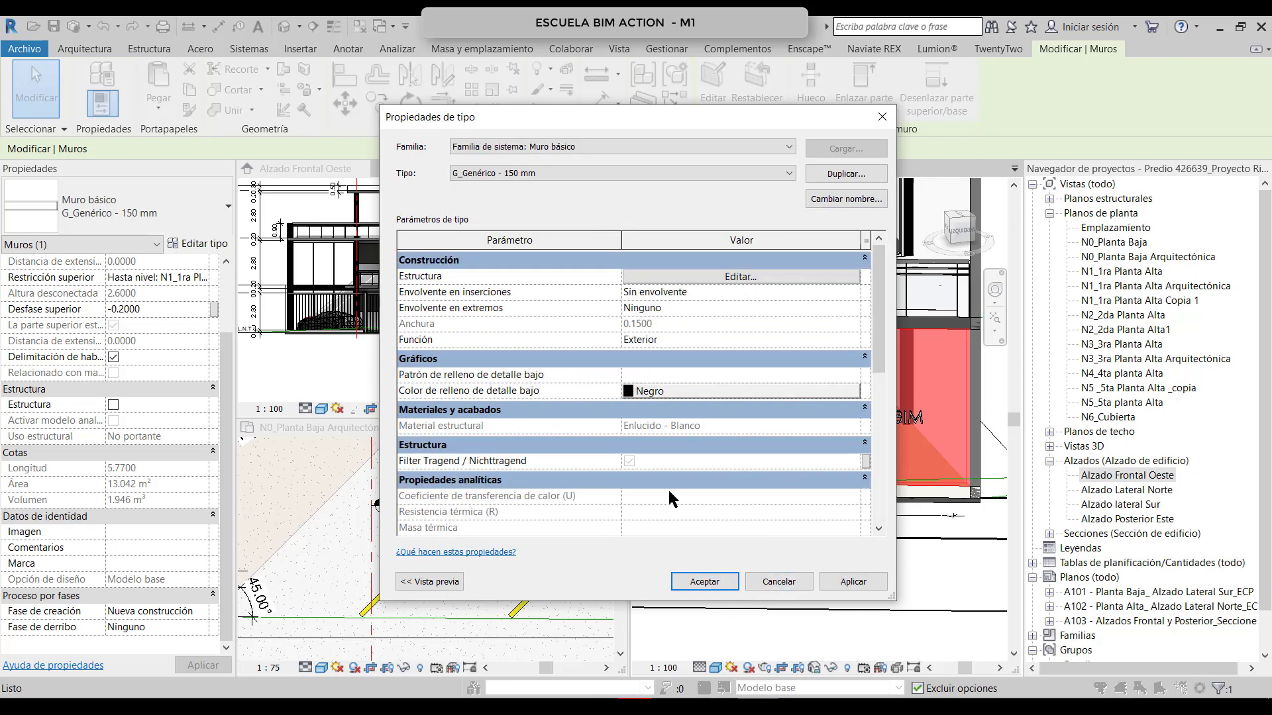
click(791, 590)
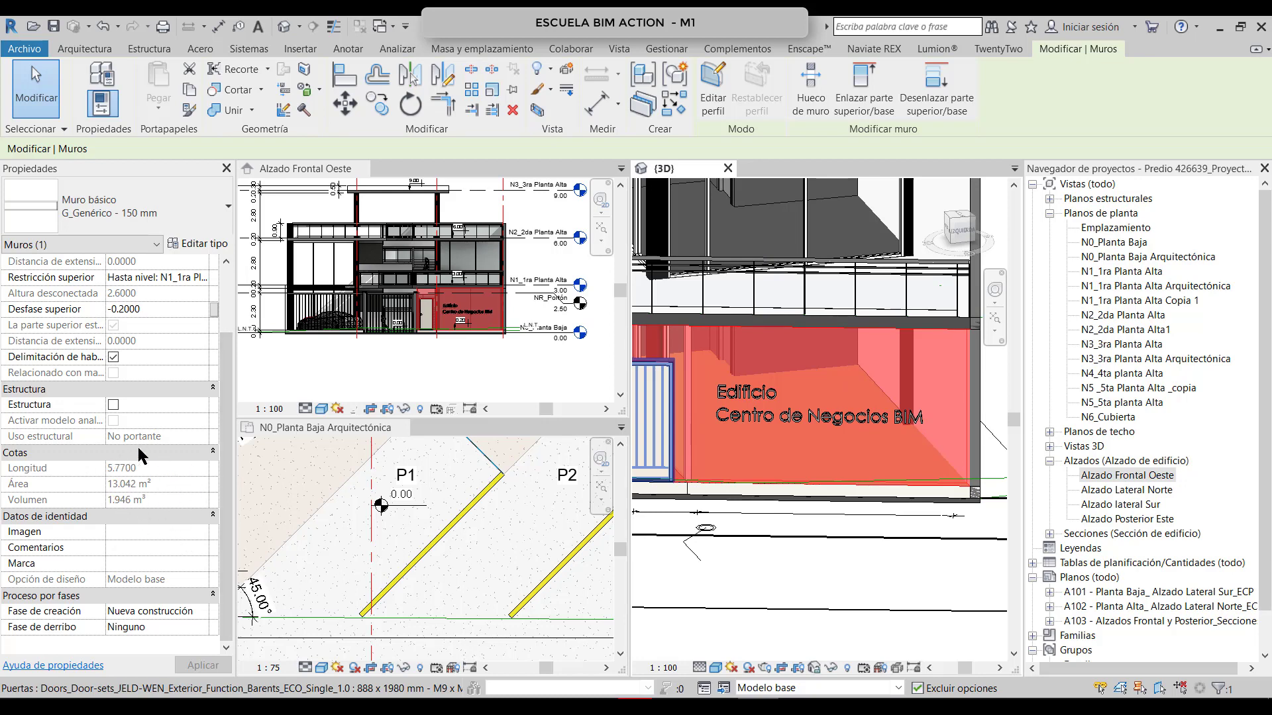
Step: Enable the Estructura property of the lettered front wall and deselect it
click(113, 405)
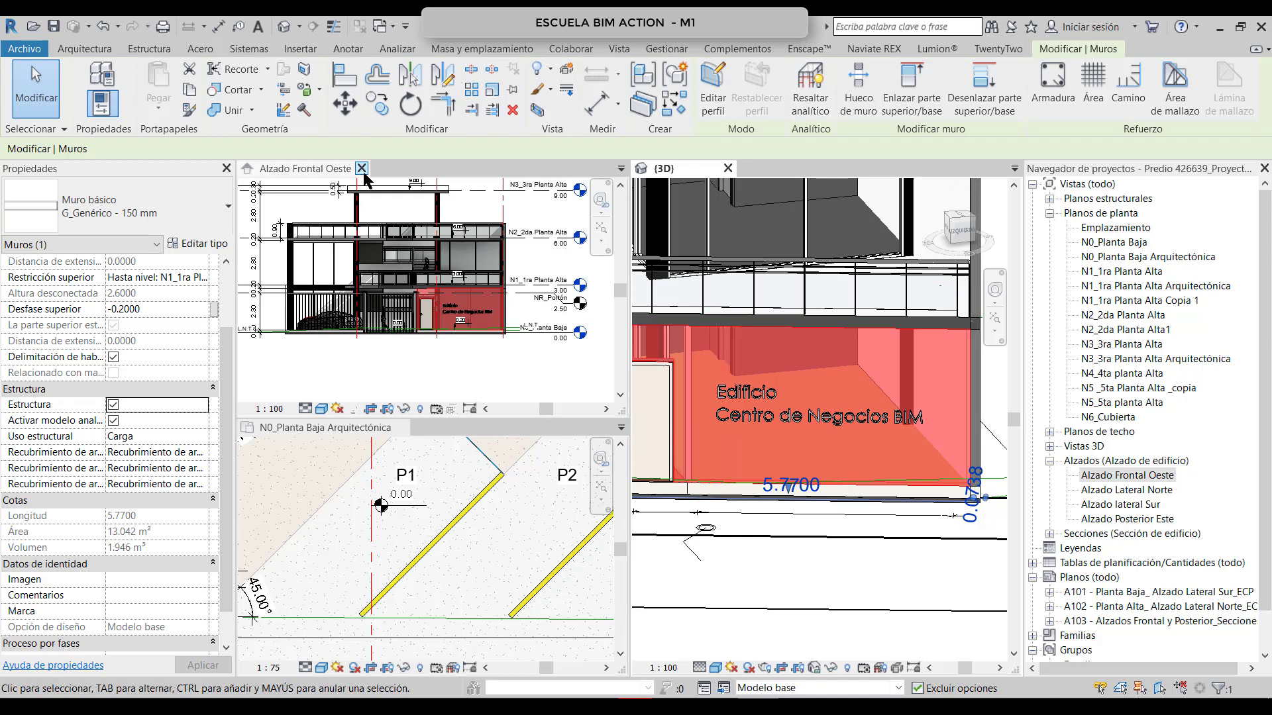
scroll(908, 636, down, 4)
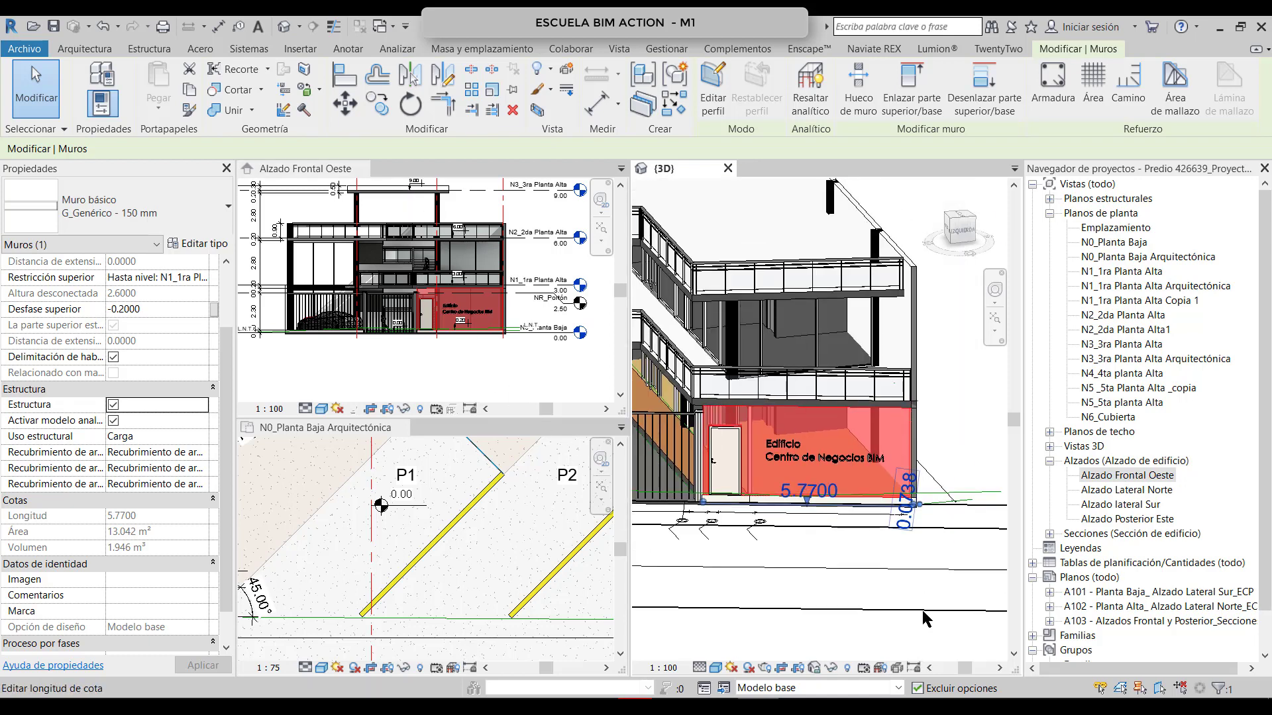
click(908, 636)
Step: Select the G_300 x 200 METALICO structural column at the façade corner in the 3D view and open its structural material, keeping the column in sight
scroll(895, 351, up, 2)
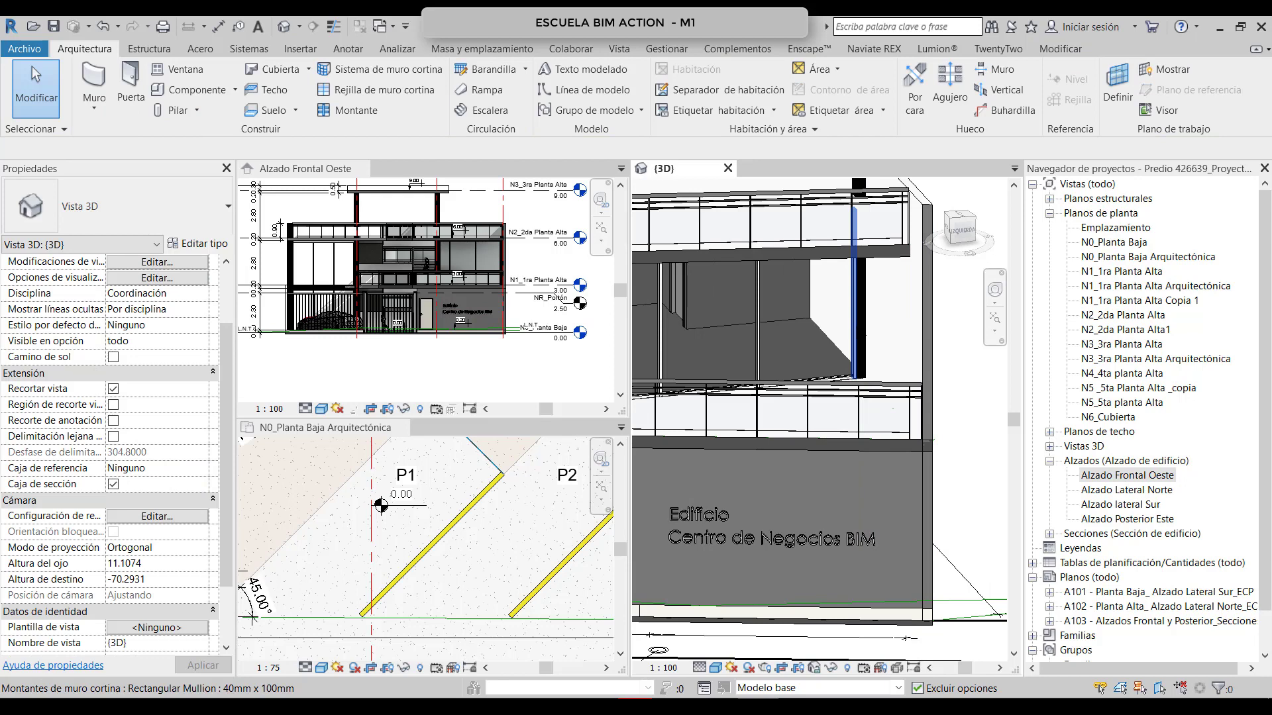
click(855, 292)
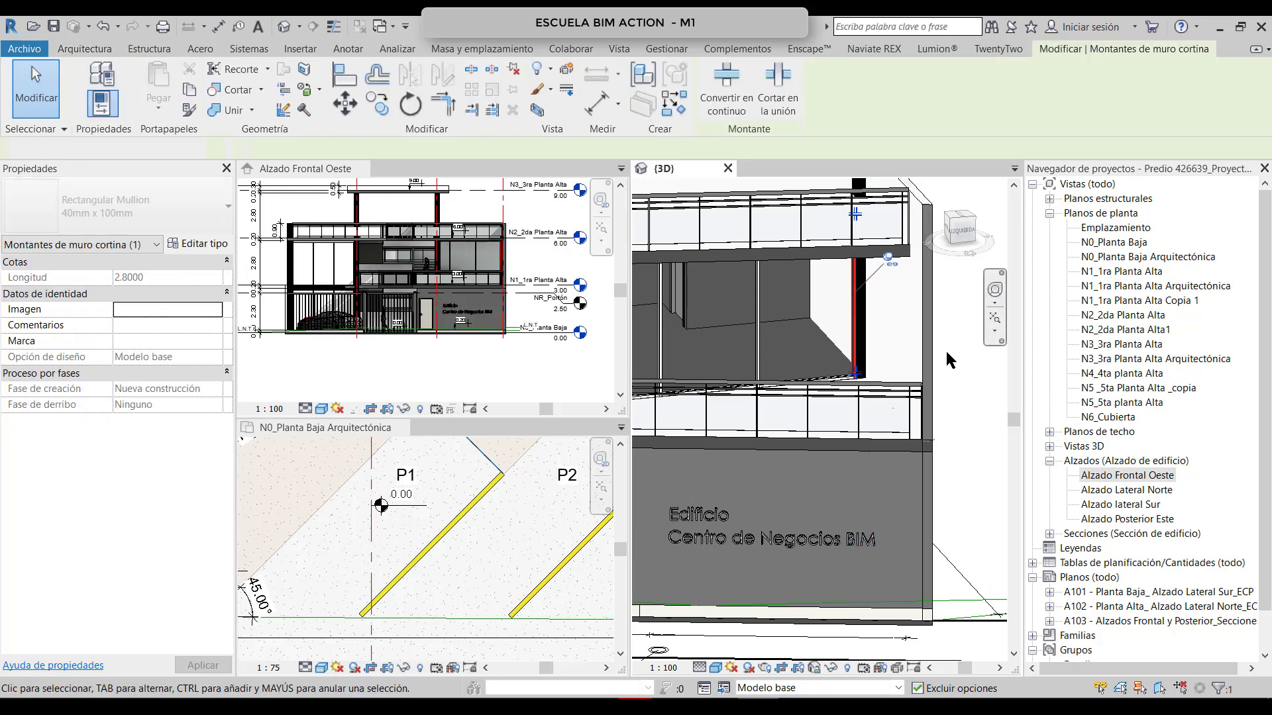
click(948, 361)
scroll(947, 361, up, 2)
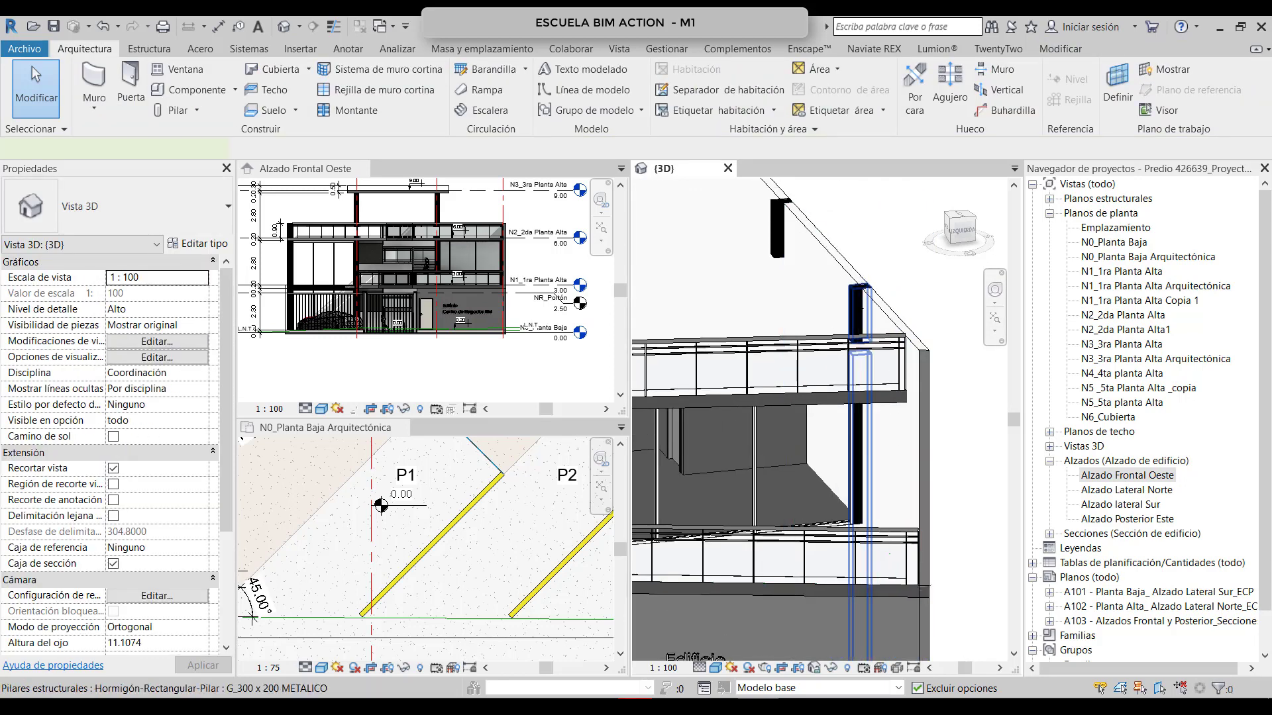
click(861, 312)
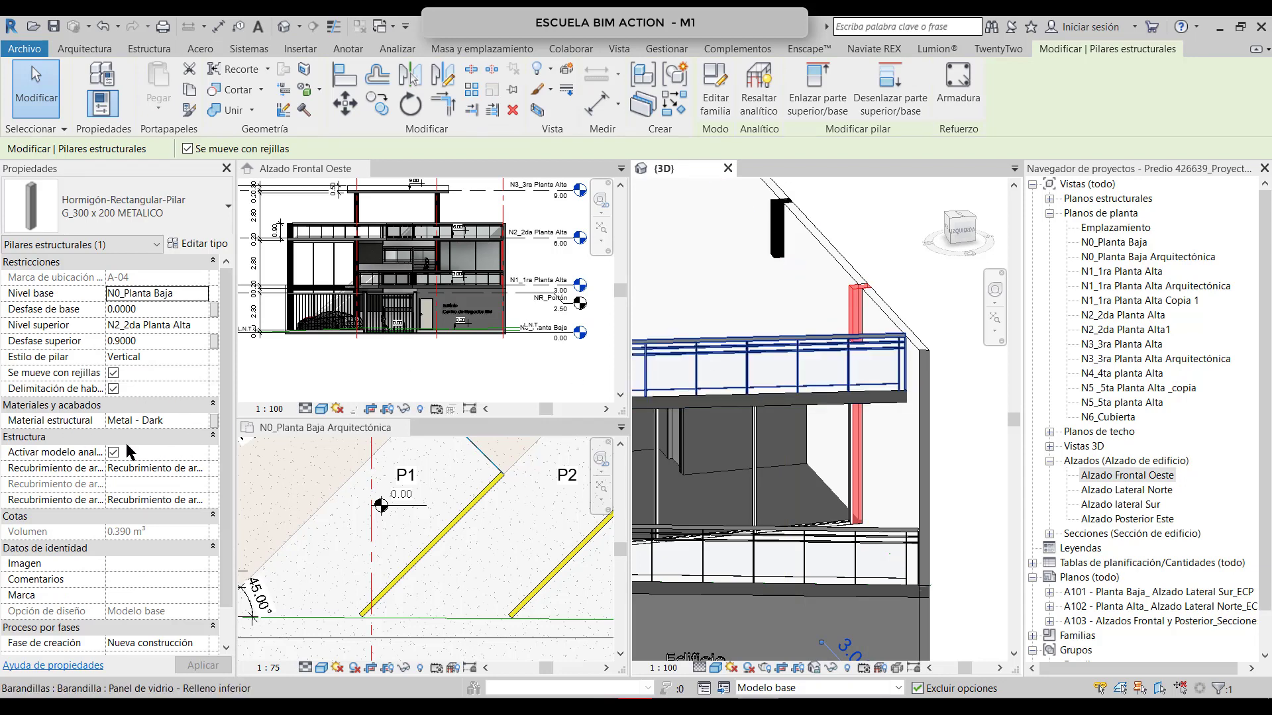
click(187, 419)
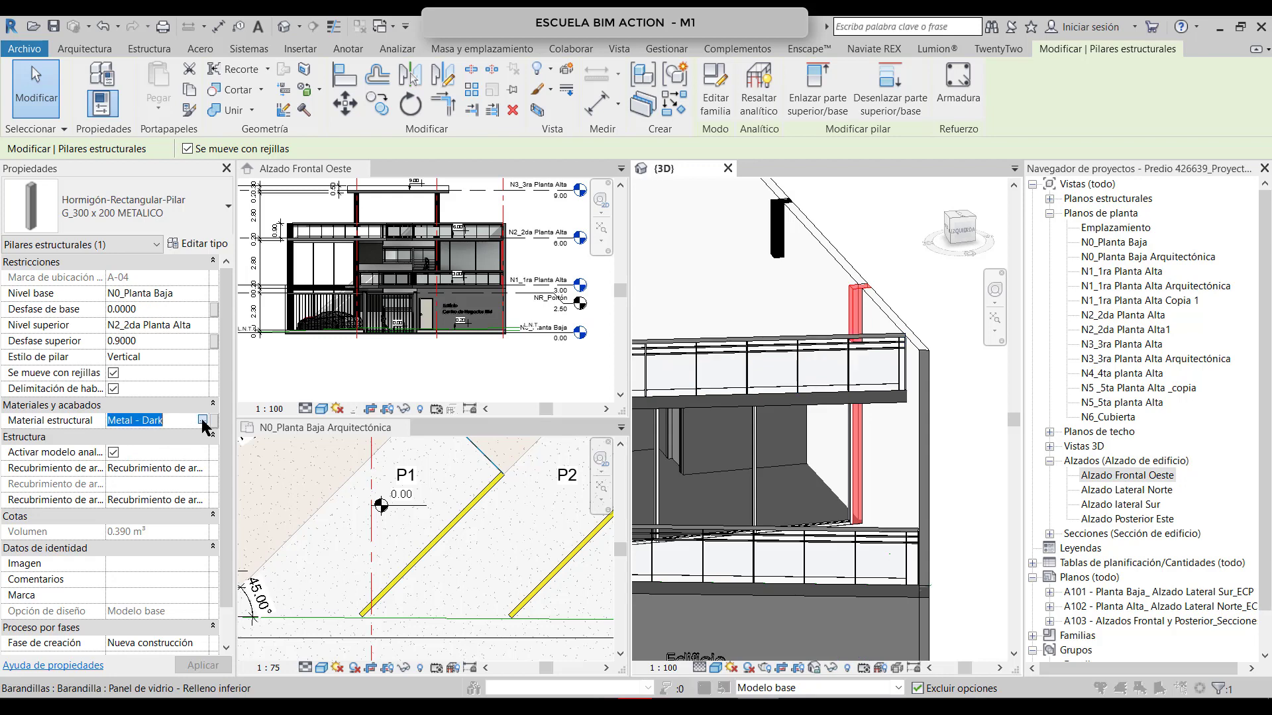
click(202, 419)
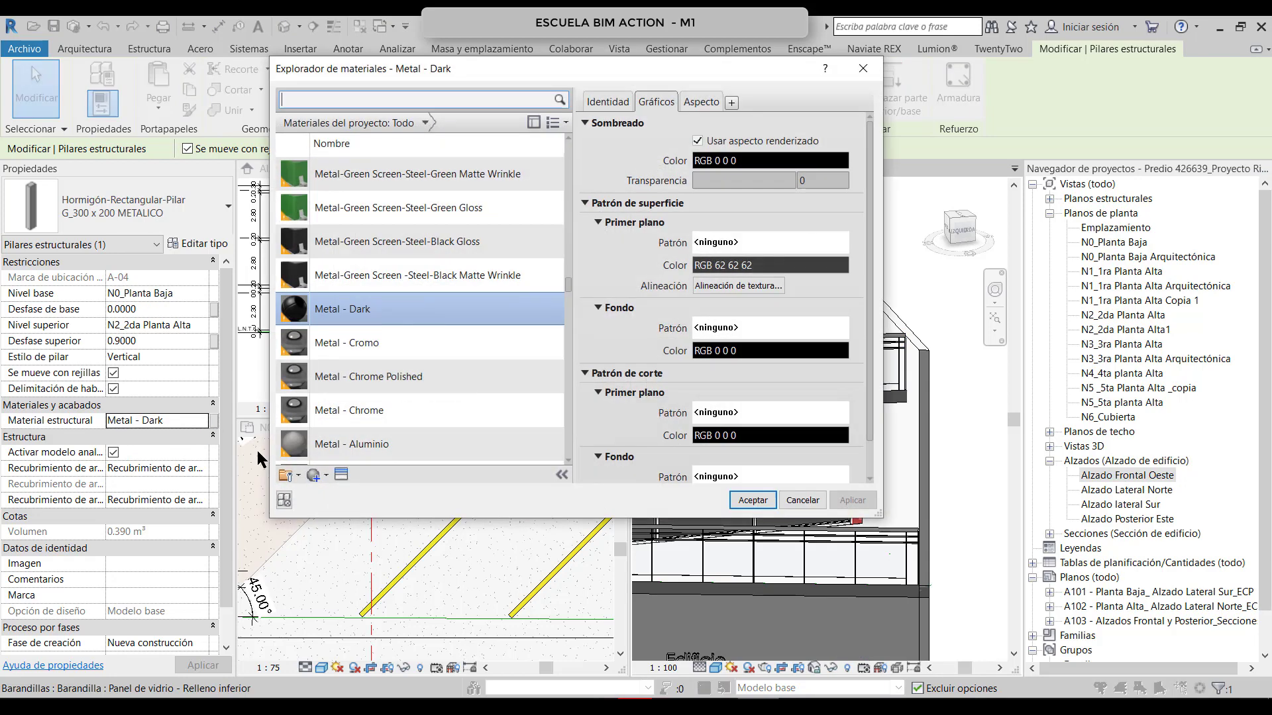
drag(486, 81, 229, 115)
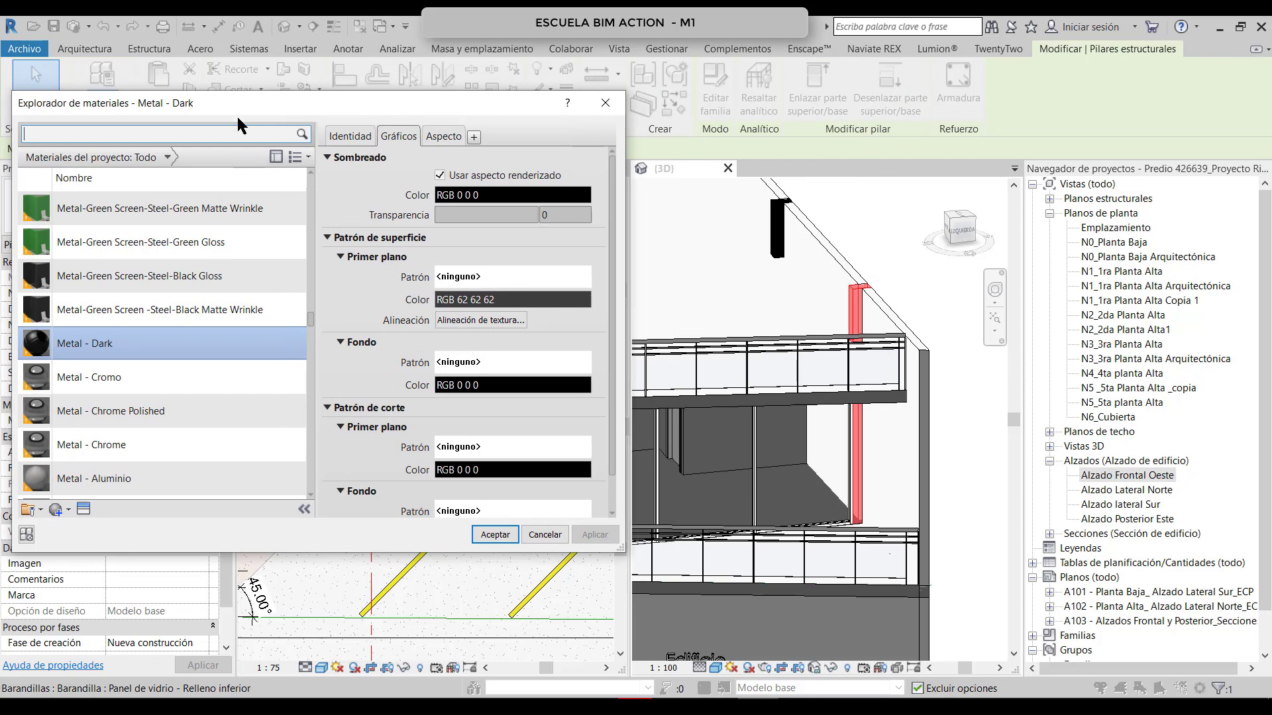
Step: Review the identity data of the Metal - Dark material, including its manufacturer, model, cost and URL fields
click(349, 136)
click(440, 301)
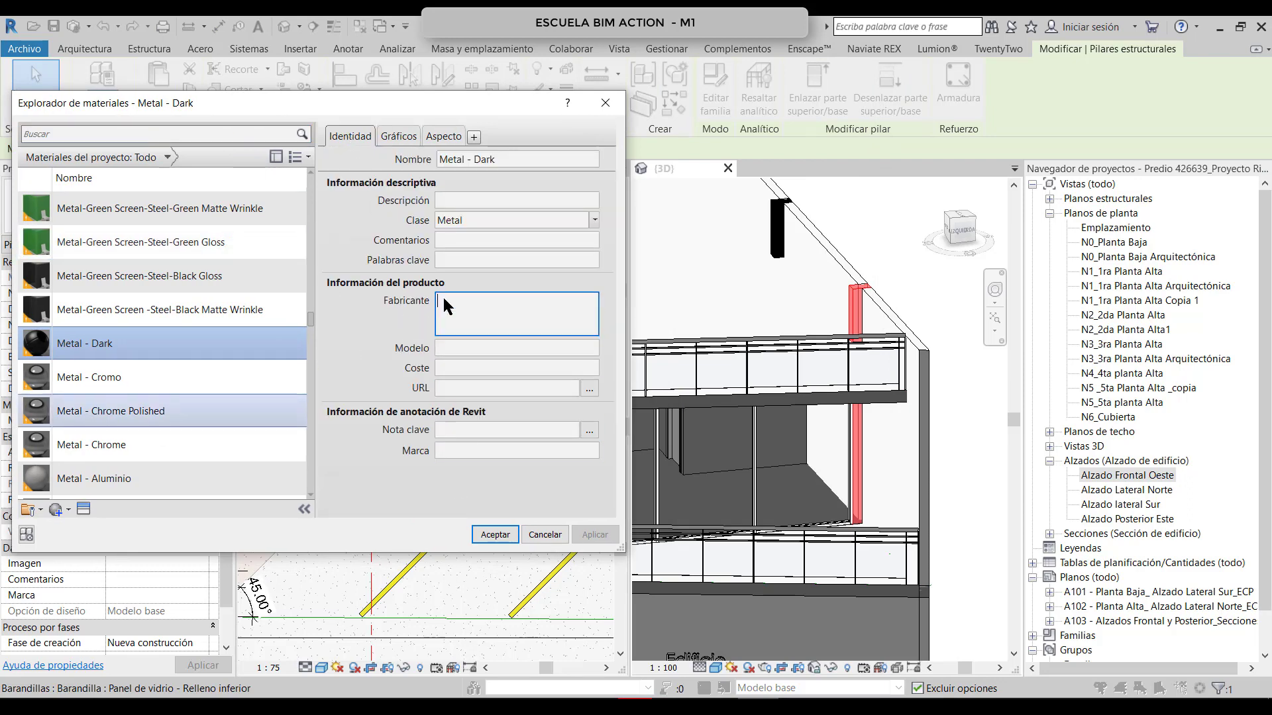
click(445, 321)
click(448, 361)
click(457, 388)
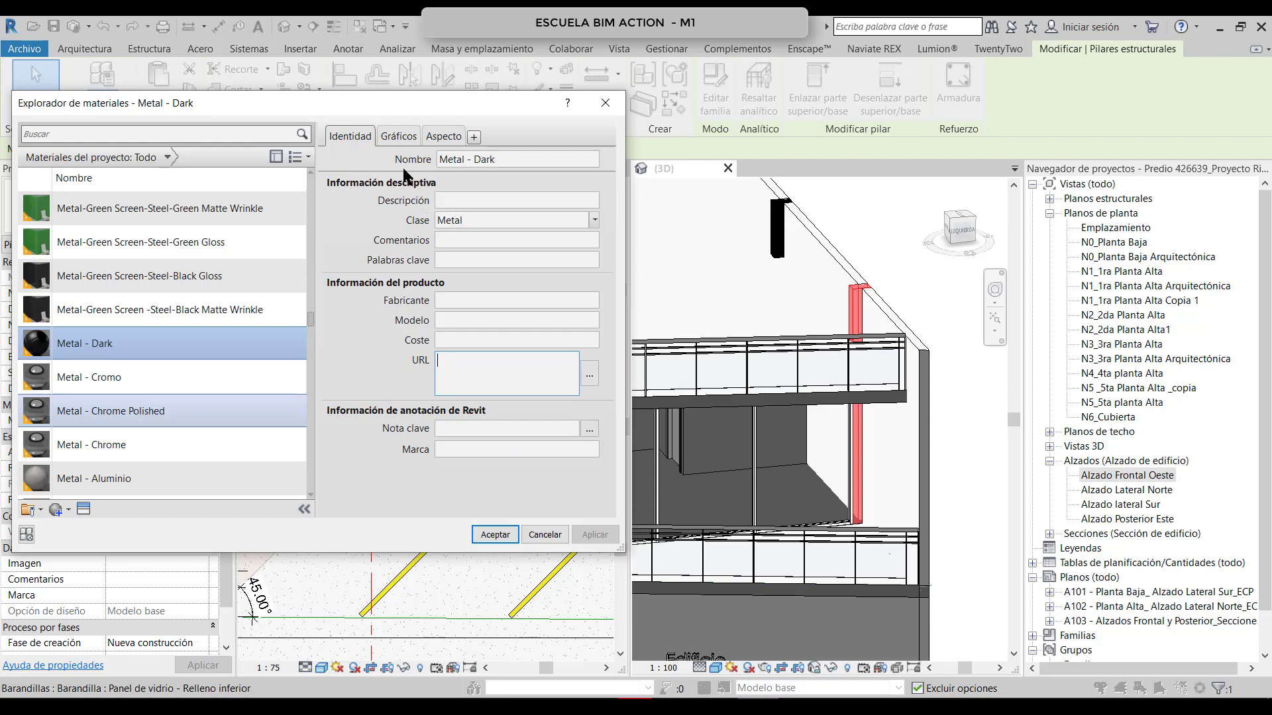
Step: Examine the graphics settings of the Metal - Dark material, covering shading, surface pattern and cut pattern
click(399, 135)
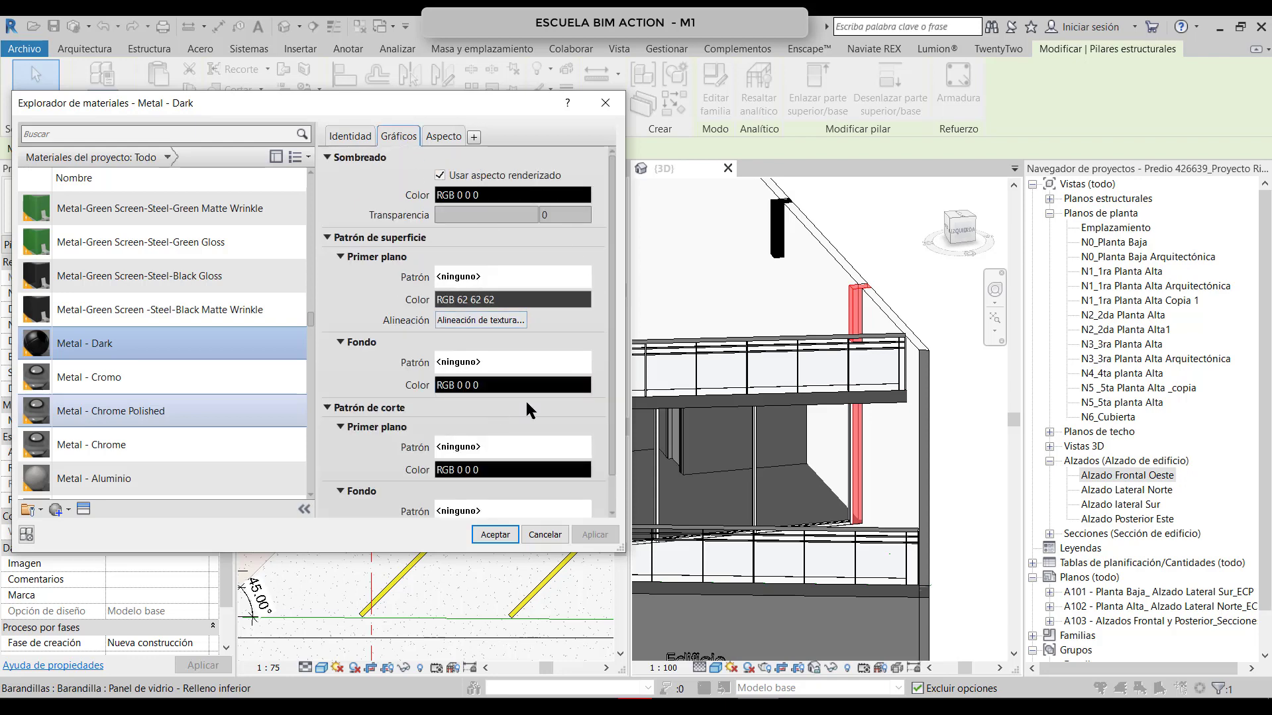
scroll(526, 391, down, 1)
scroll(507, 402, up, 1)
scroll(483, 369, down, 1)
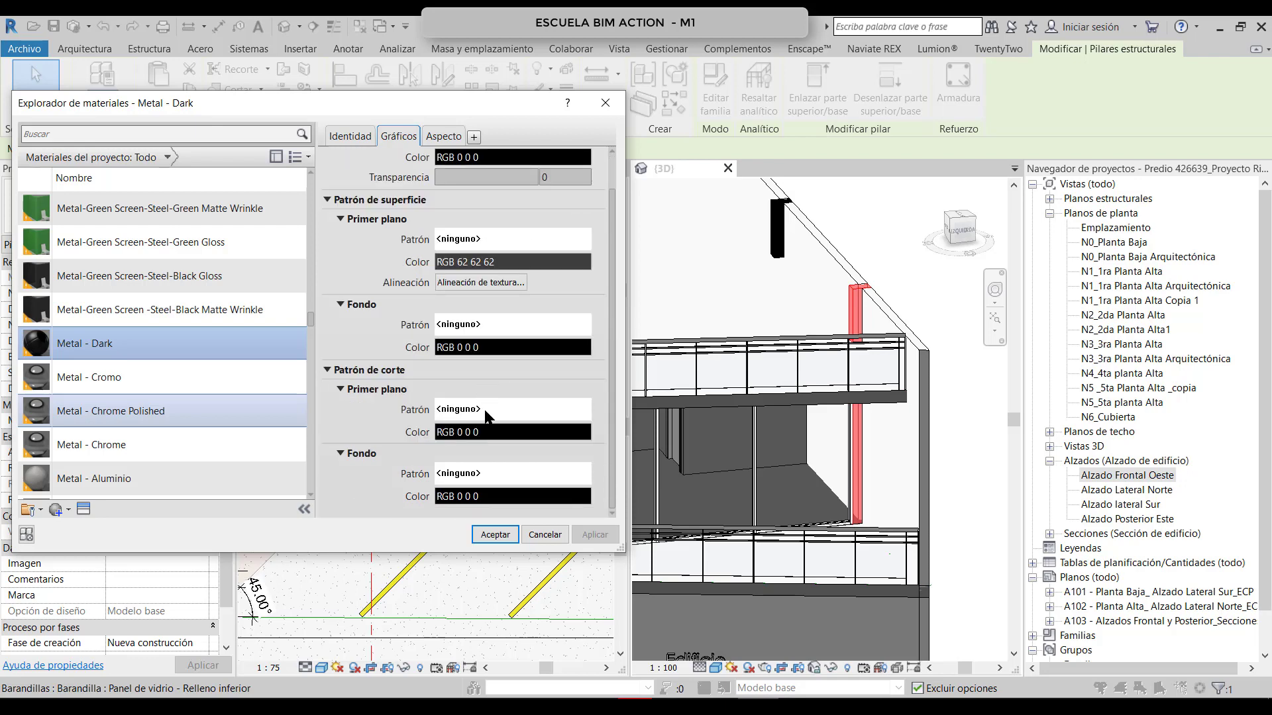
scroll(359, 356, up, 1)
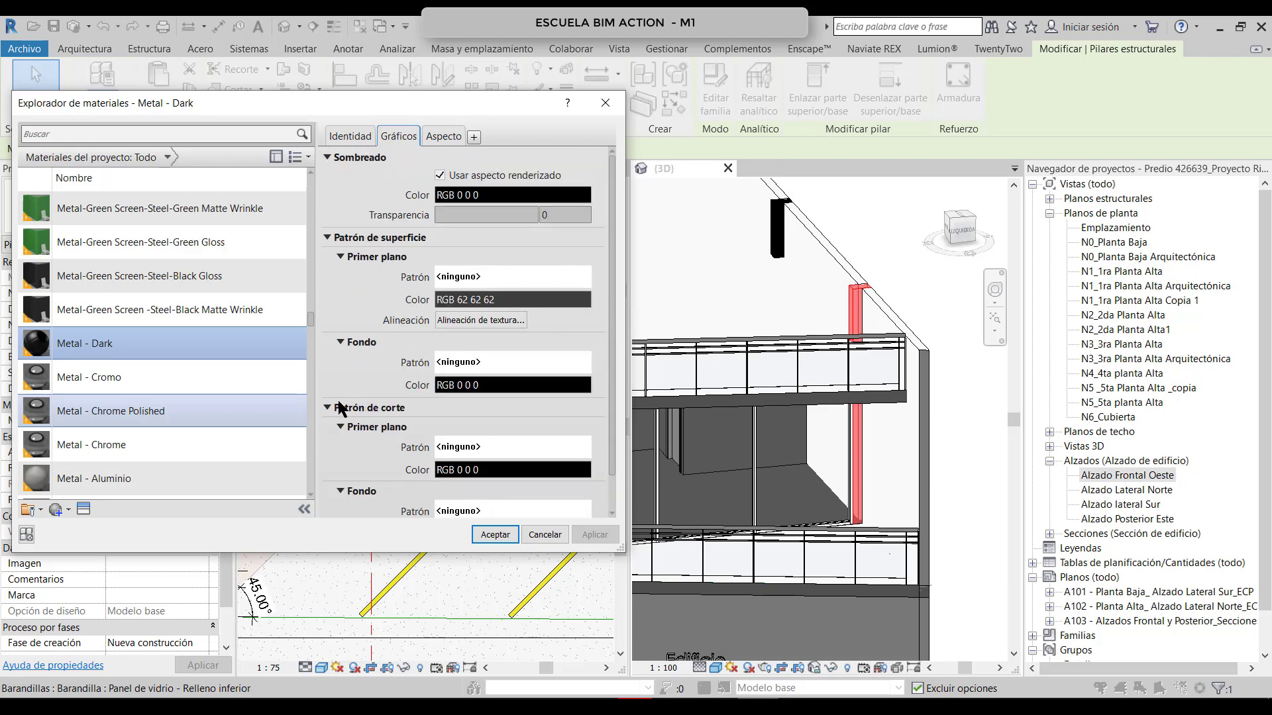
scroll(402, 397, down, 1)
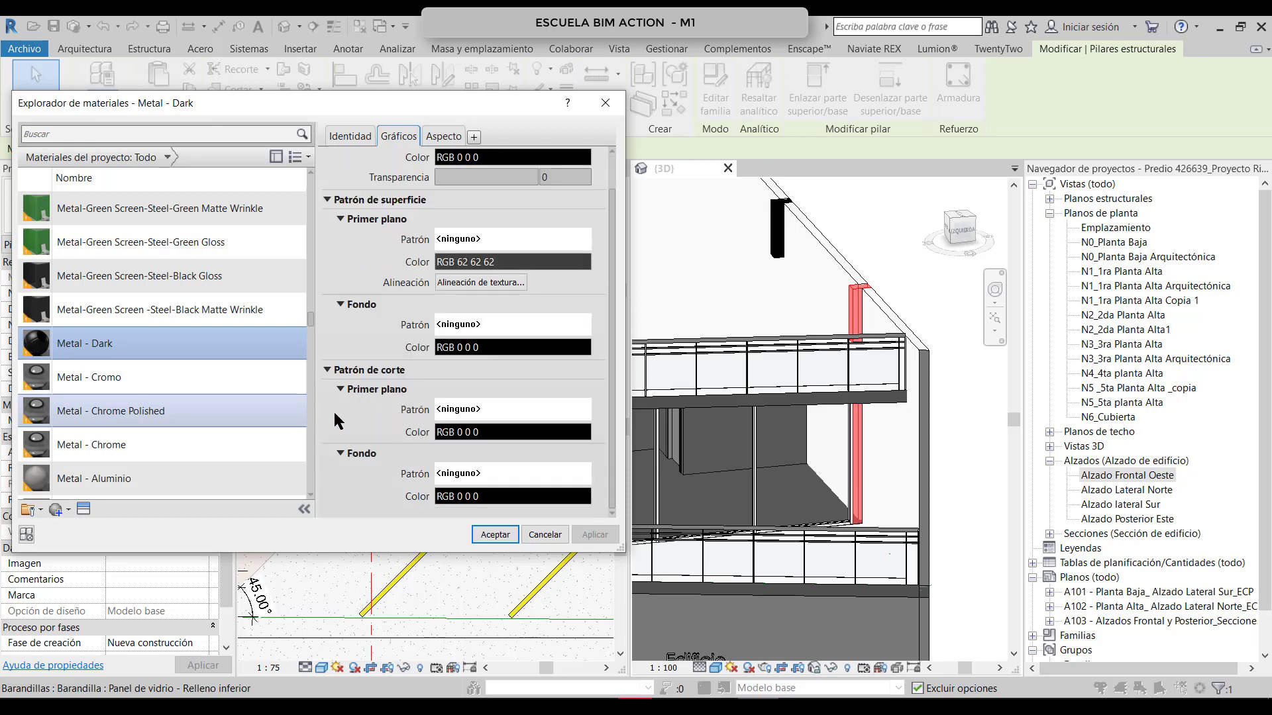
scroll(460, 443, up, 1)
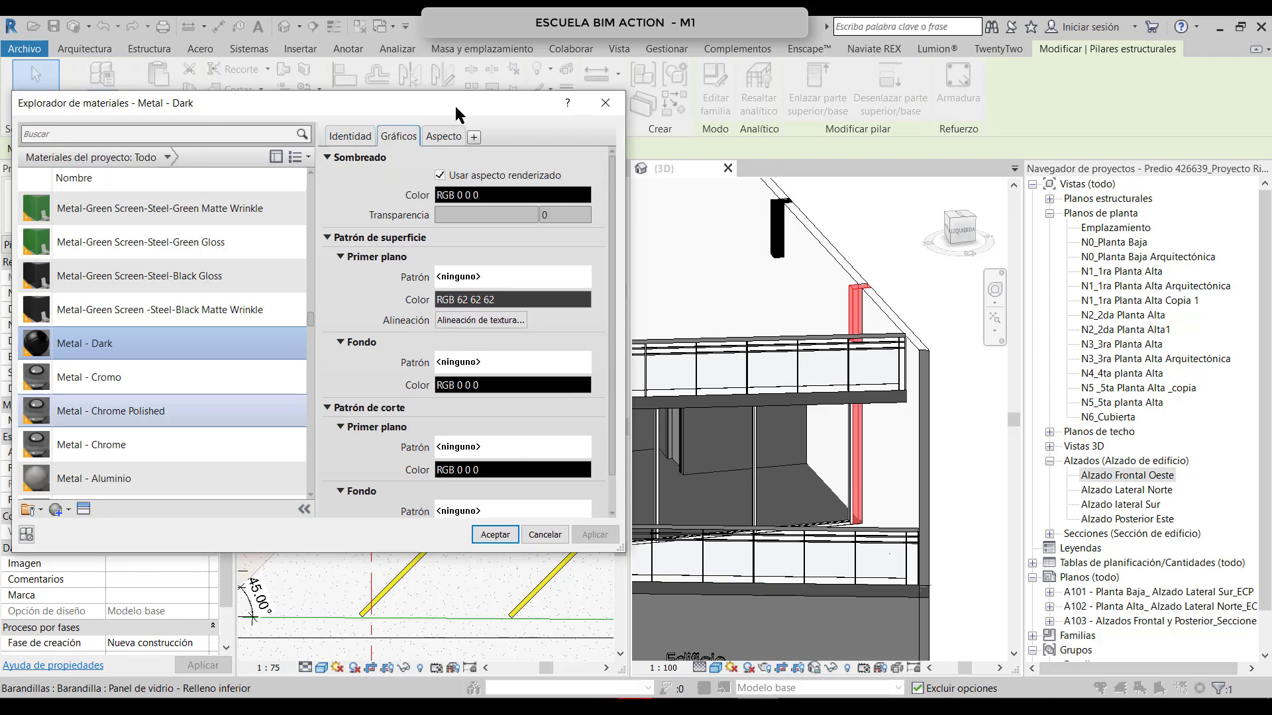
Step: Examine the appearance settings of the Metal - Dark material, including its information section
click(453, 136)
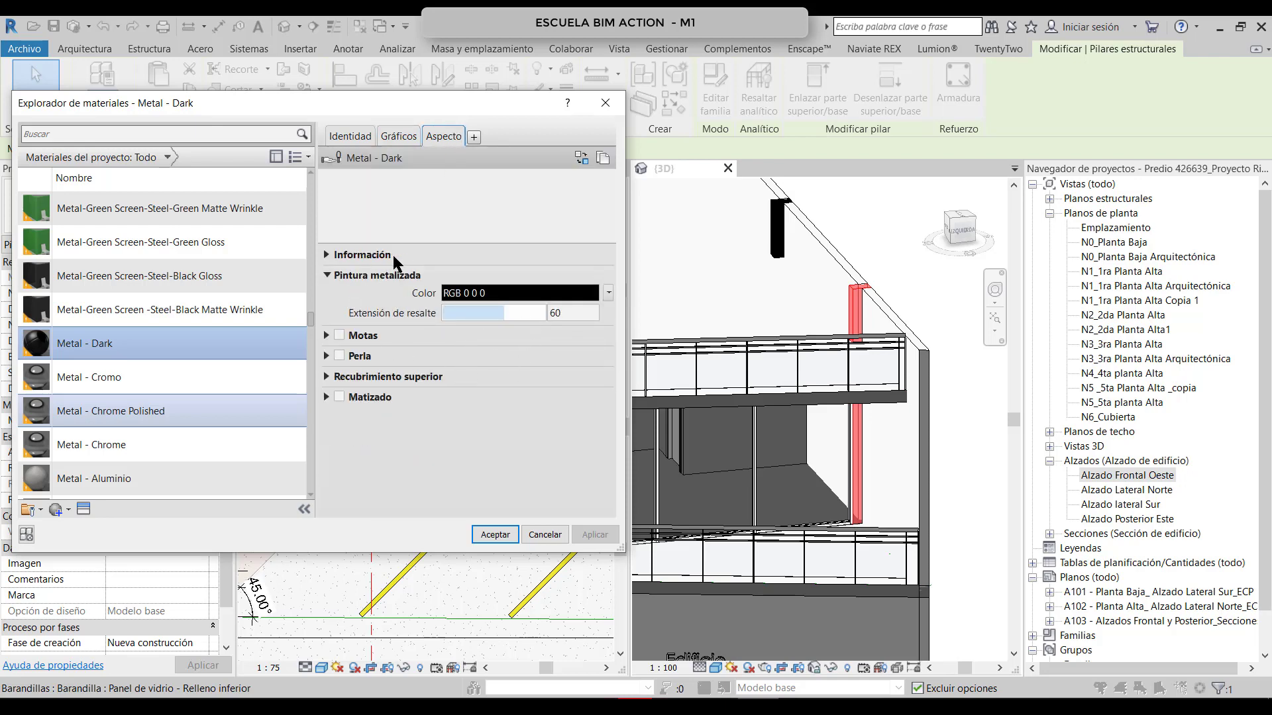
click(327, 256)
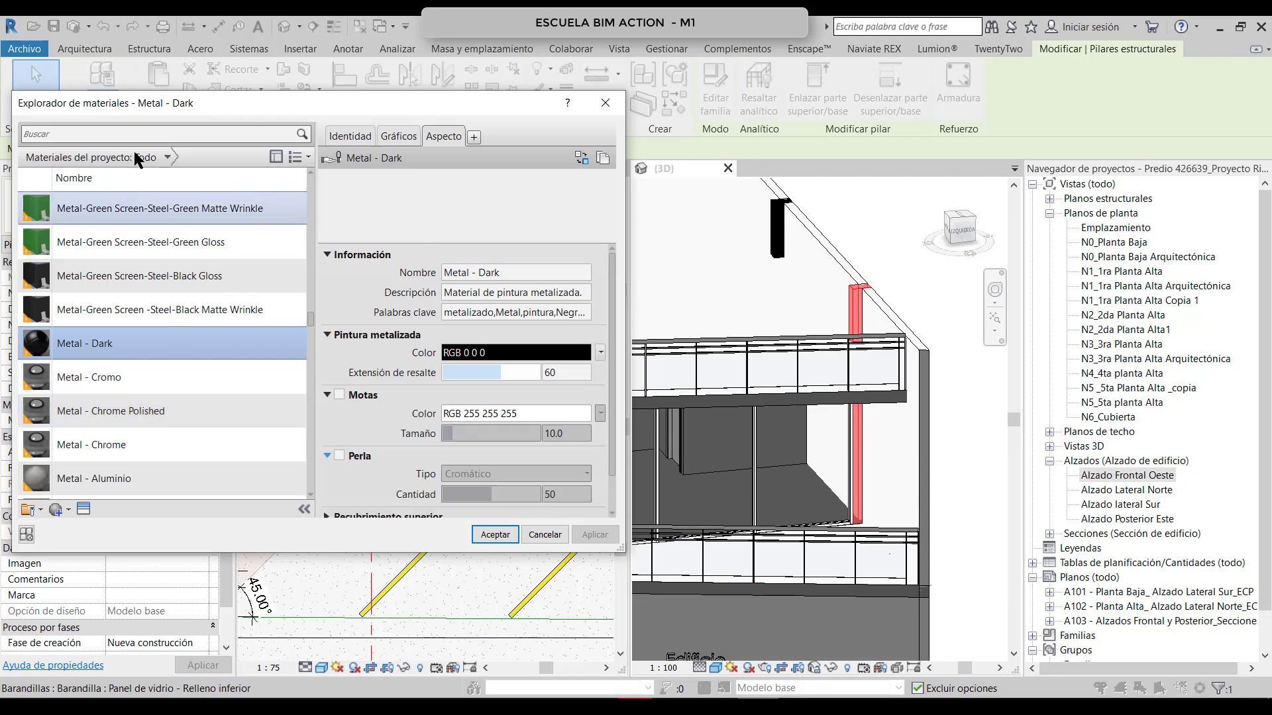
Step: Browse the project materials filtered by the Hormign and Hormigón classes and leave the material browser without applying changes
click(168, 157)
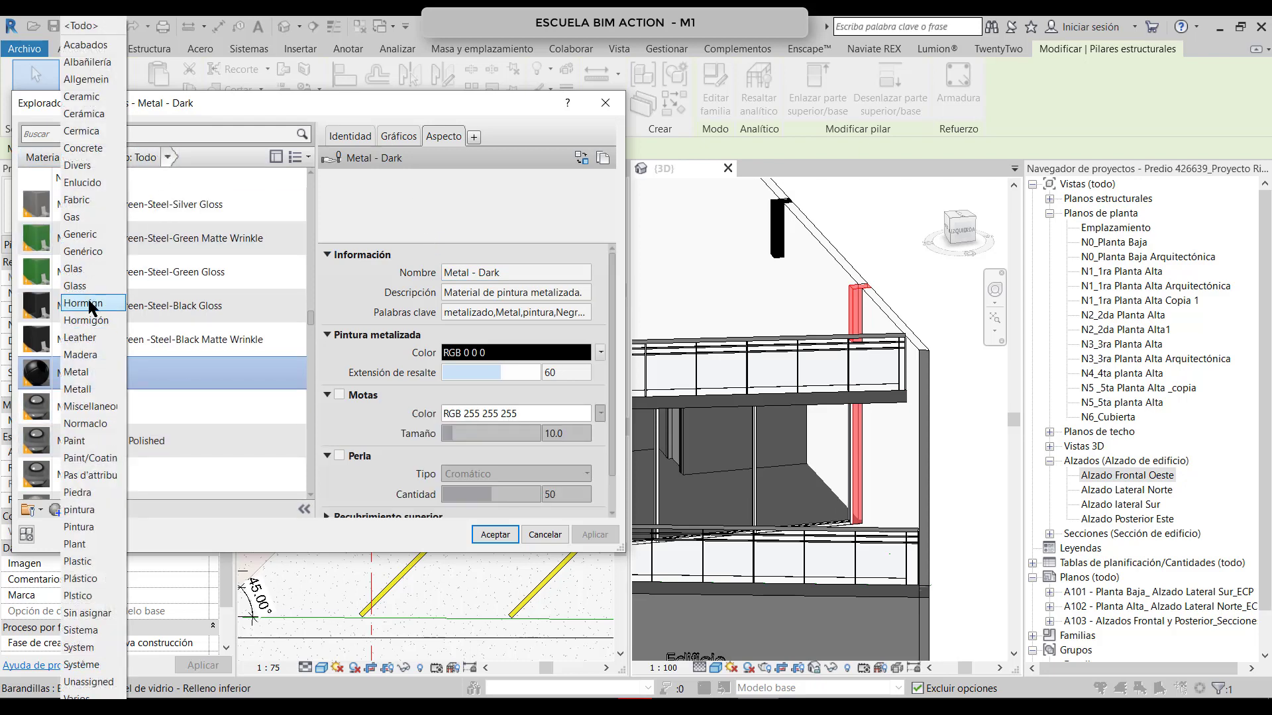
click(84, 302)
click(157, 208)
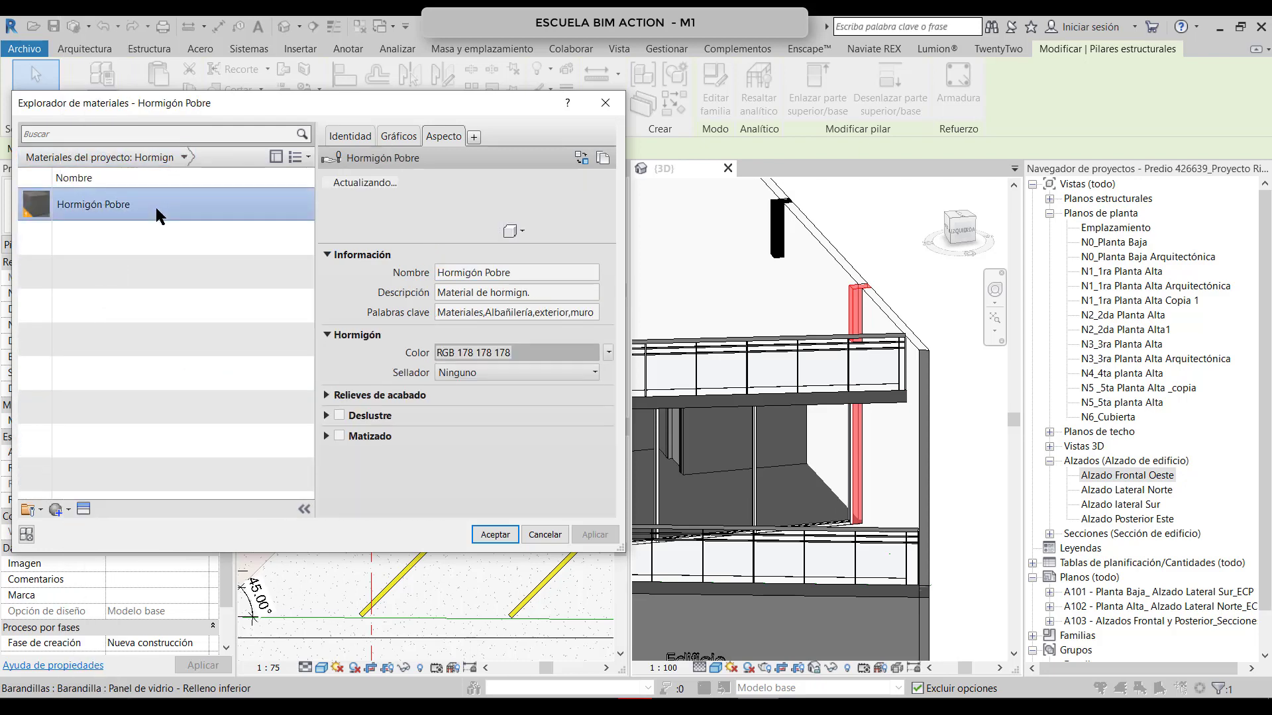
click(184, 157)
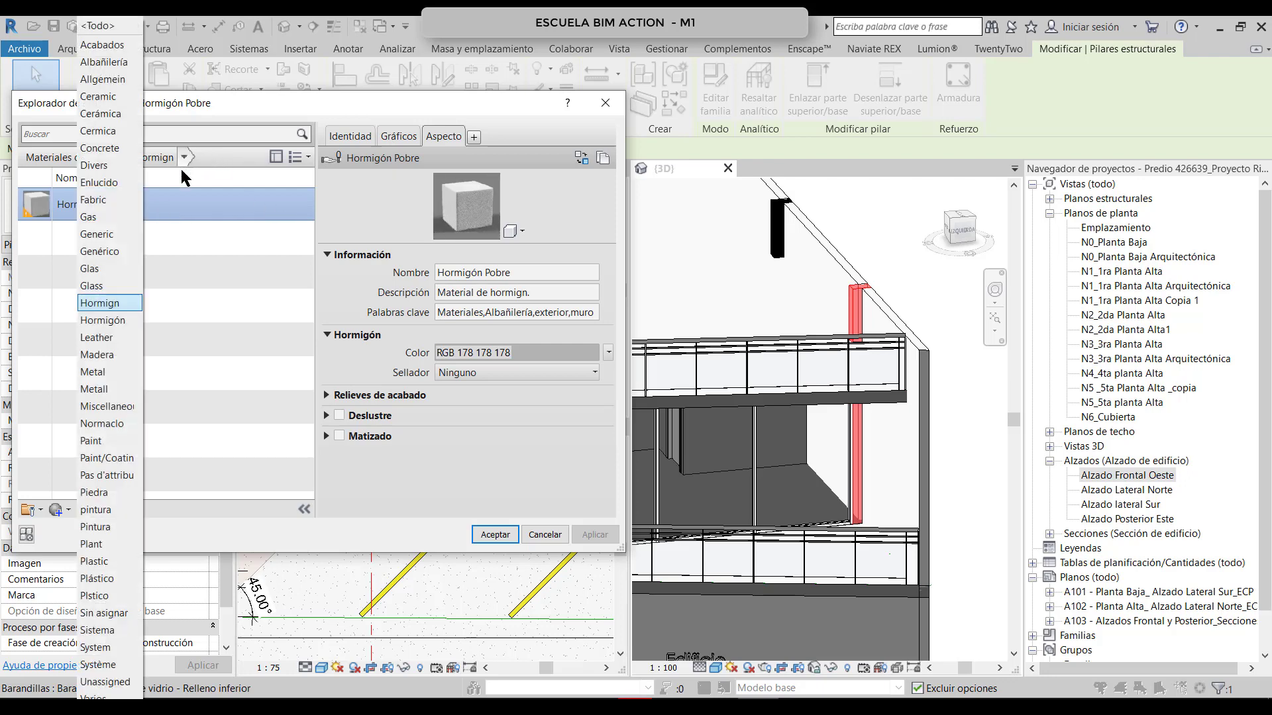
click(125, 318)
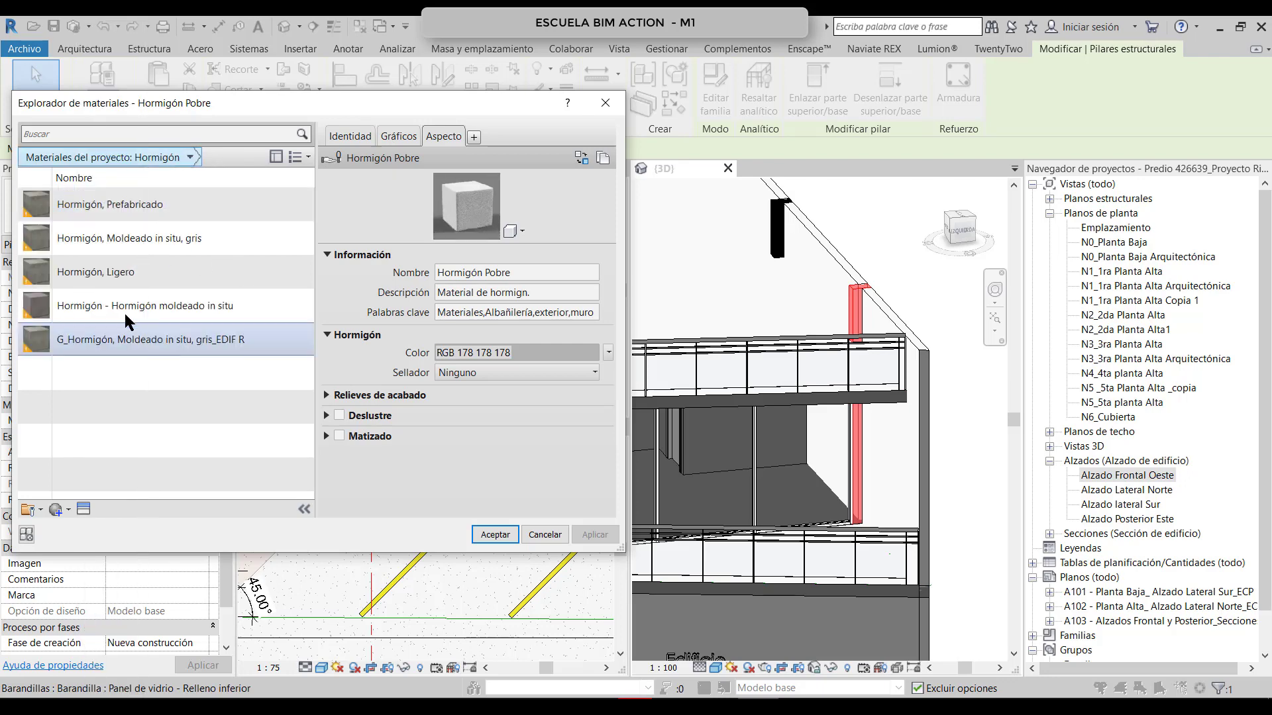
click(546, 534)
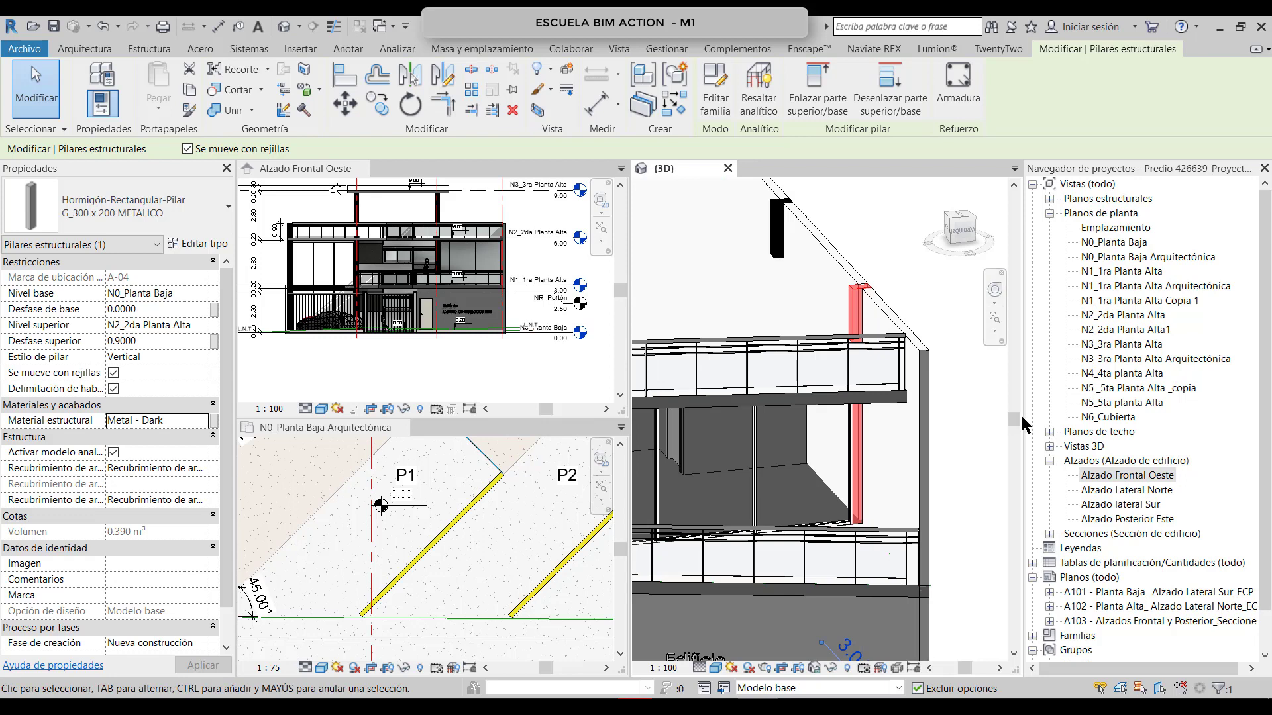
Step: Narrow the project browser to widen the drawing area and close the Alzado Frontal Oeste view
drag(1023, 420, 1145, 424)
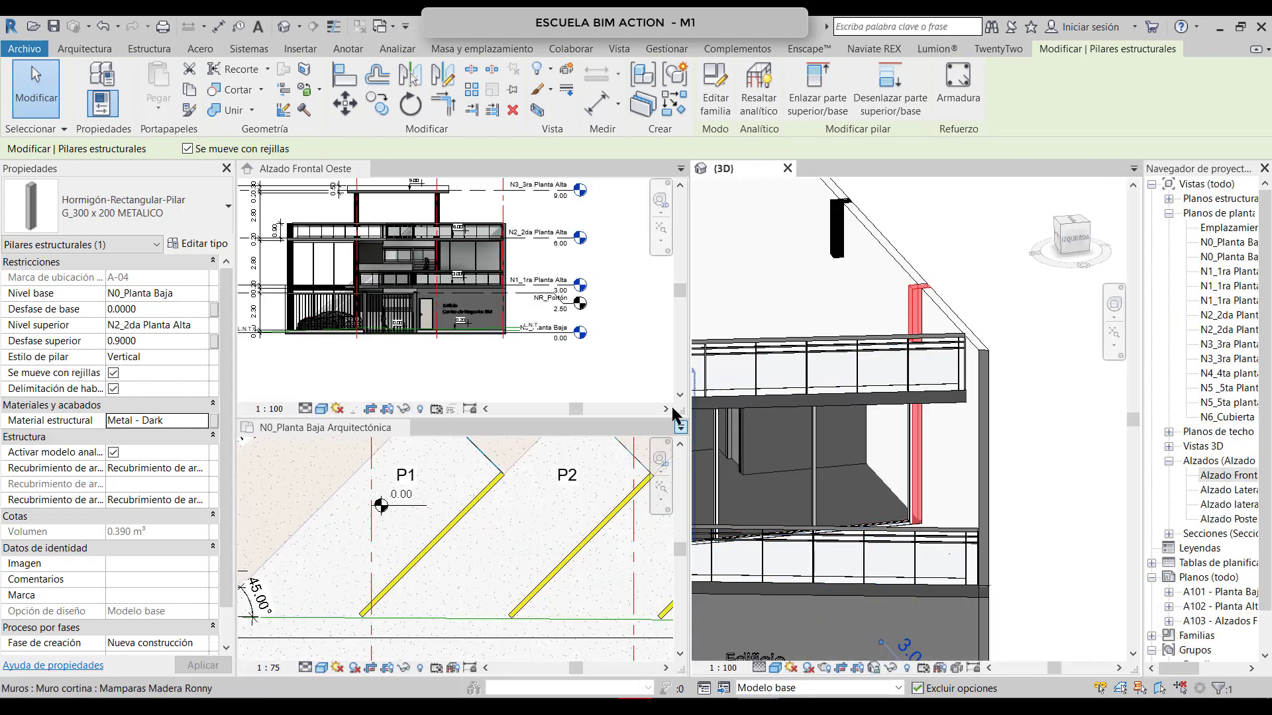
click(361, 170)
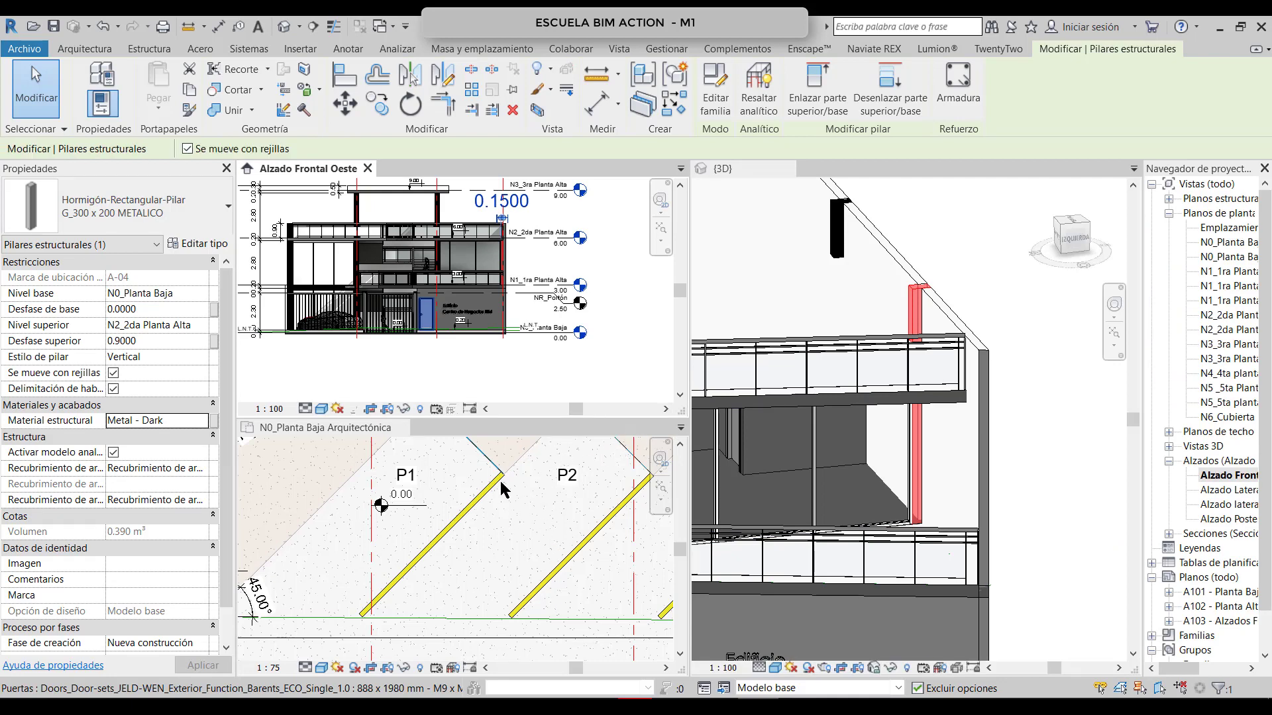
click(368, 169)
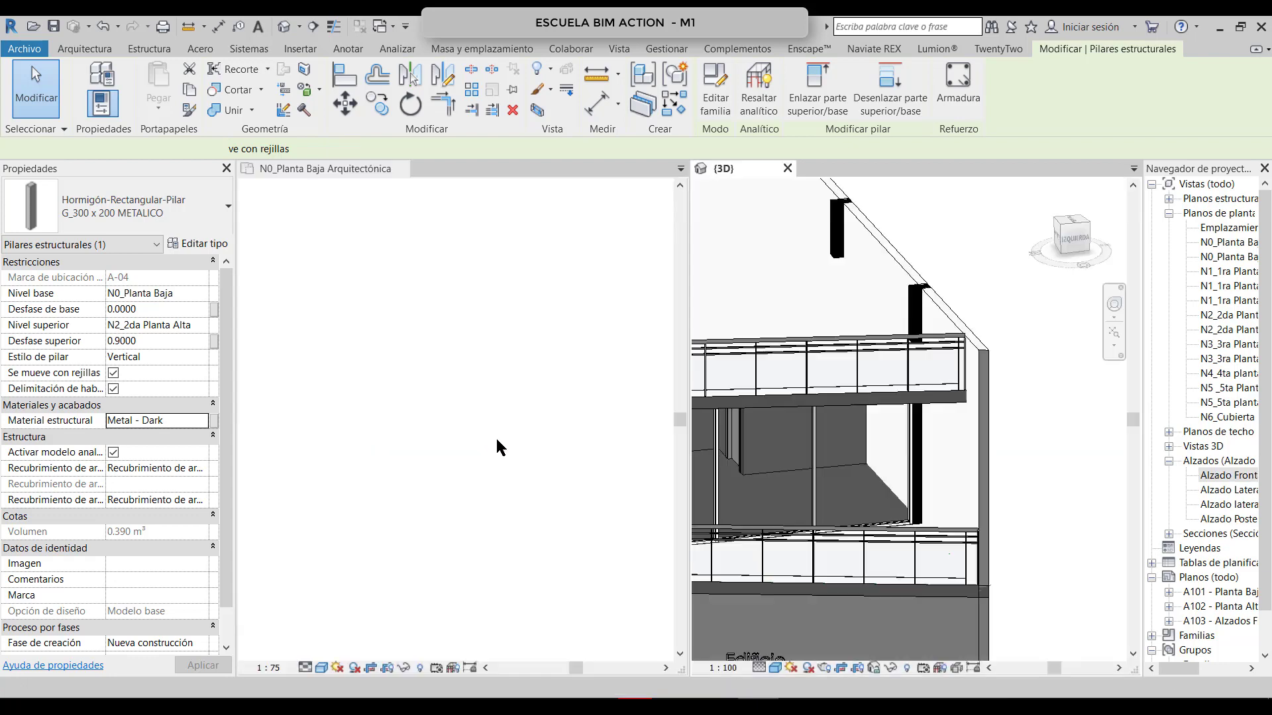
Step: Extend the G_Genérico - 150 mm side wall past the angled façade in plan to about 5.72 m long, deleting the invalid dimensions
scroll(503, 397, down, 5)
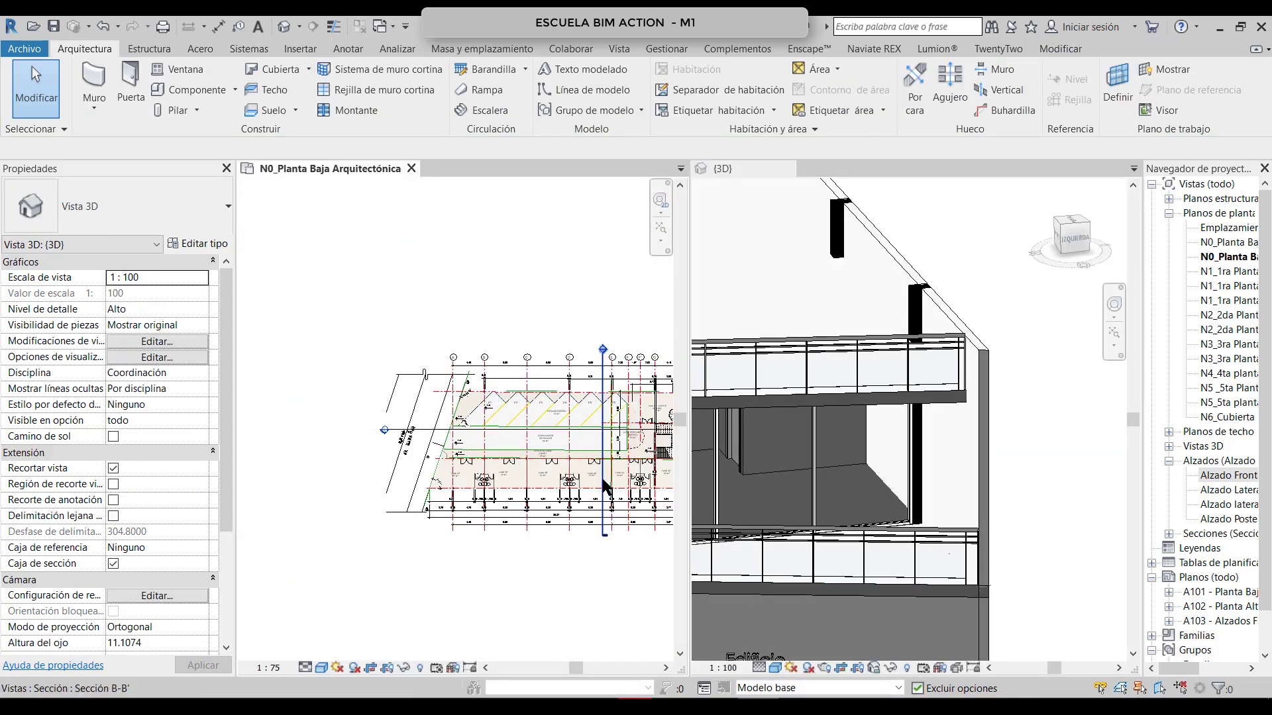
scroll(511, 448, up, 6)
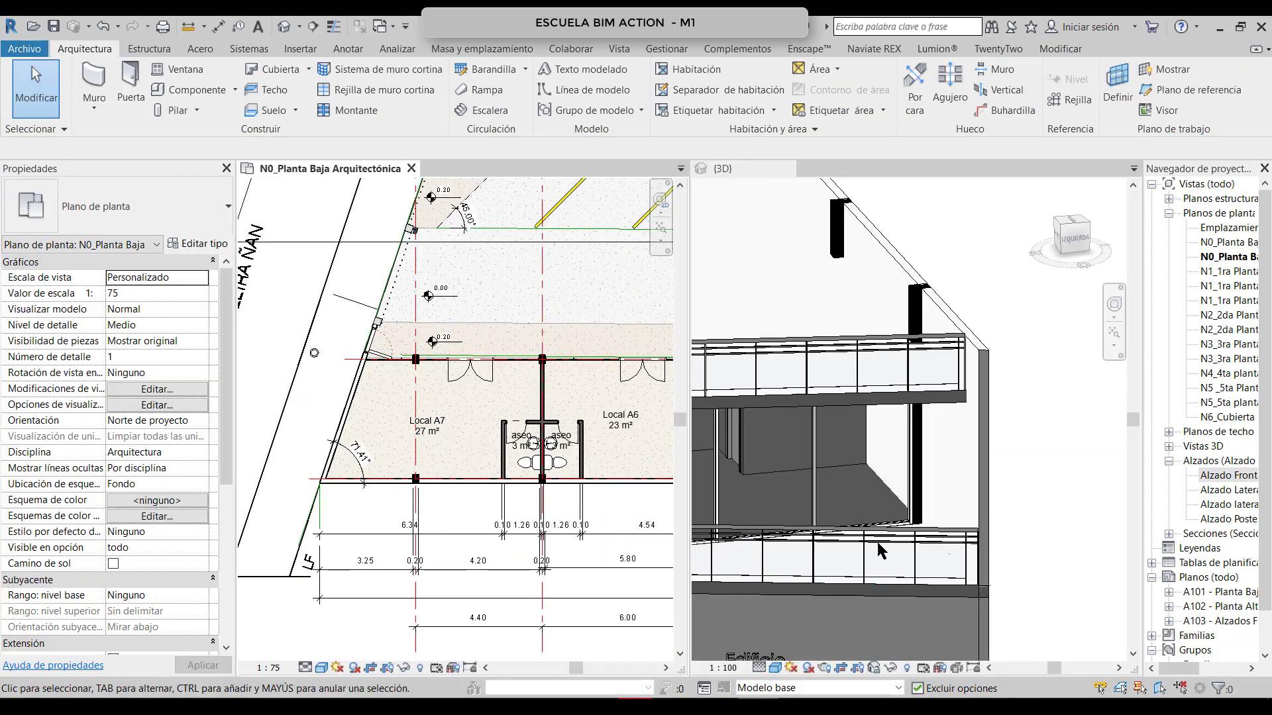
click(992, 474)
click(989, 470)
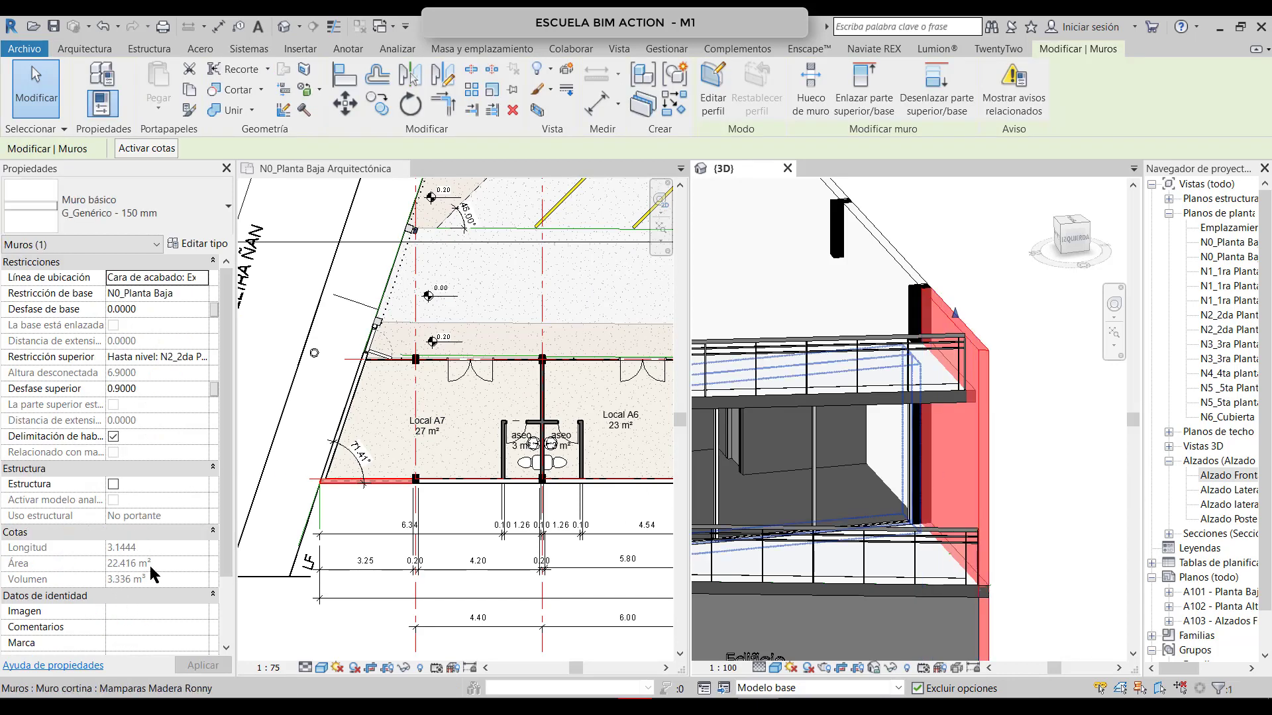
scroll(435, 512, down, 1)
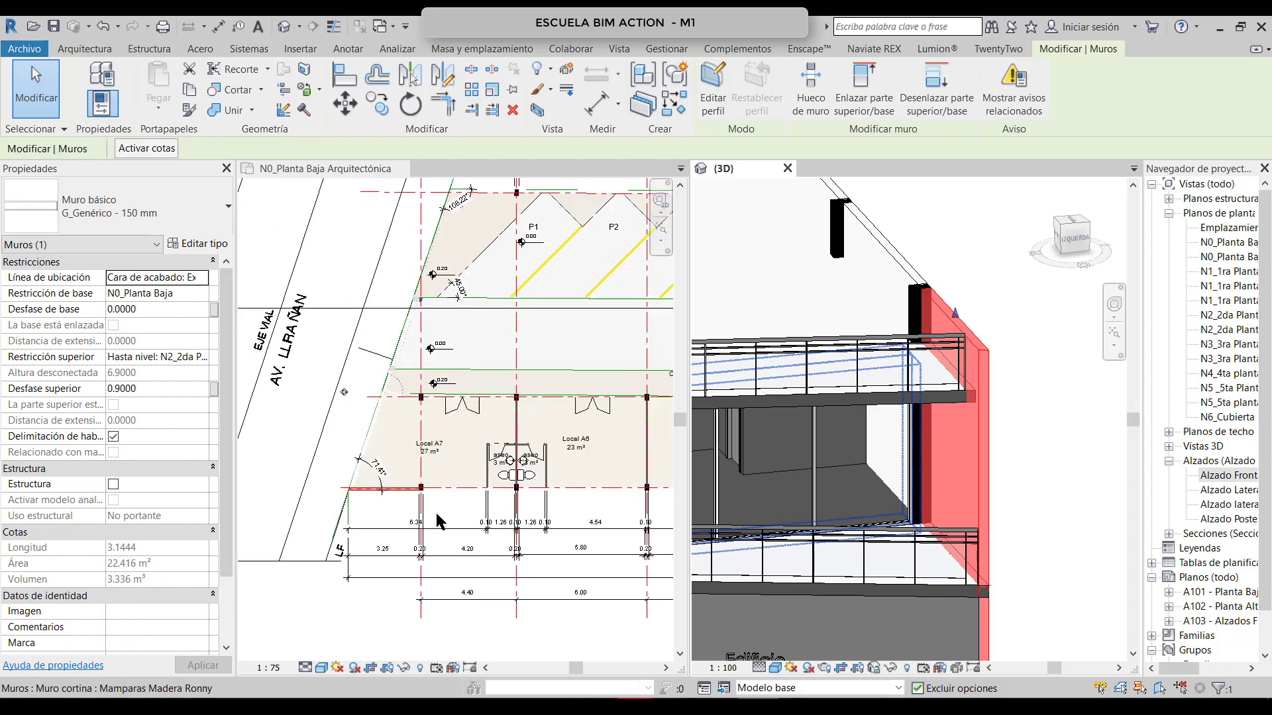
middle_drag(351, 495, 445, 499)
scroll(444, 493, up, 5)
drag(462, 468, 267, 467)
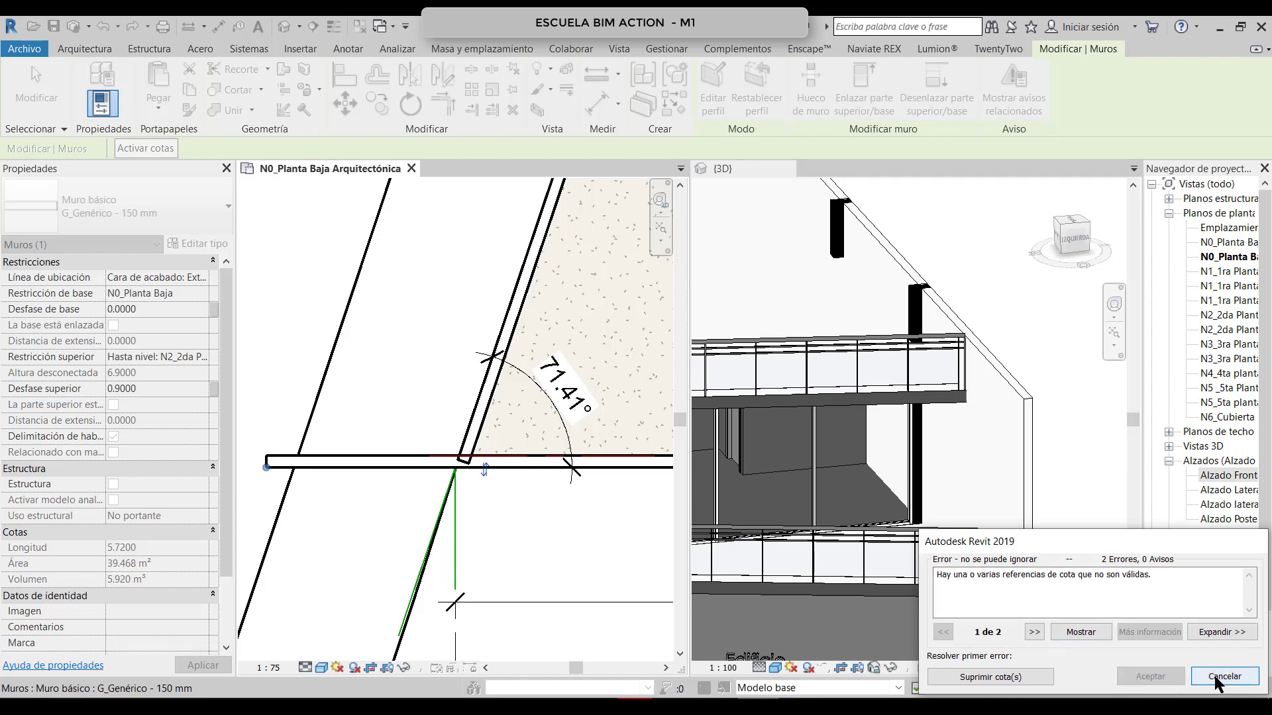
click(1013, 677)
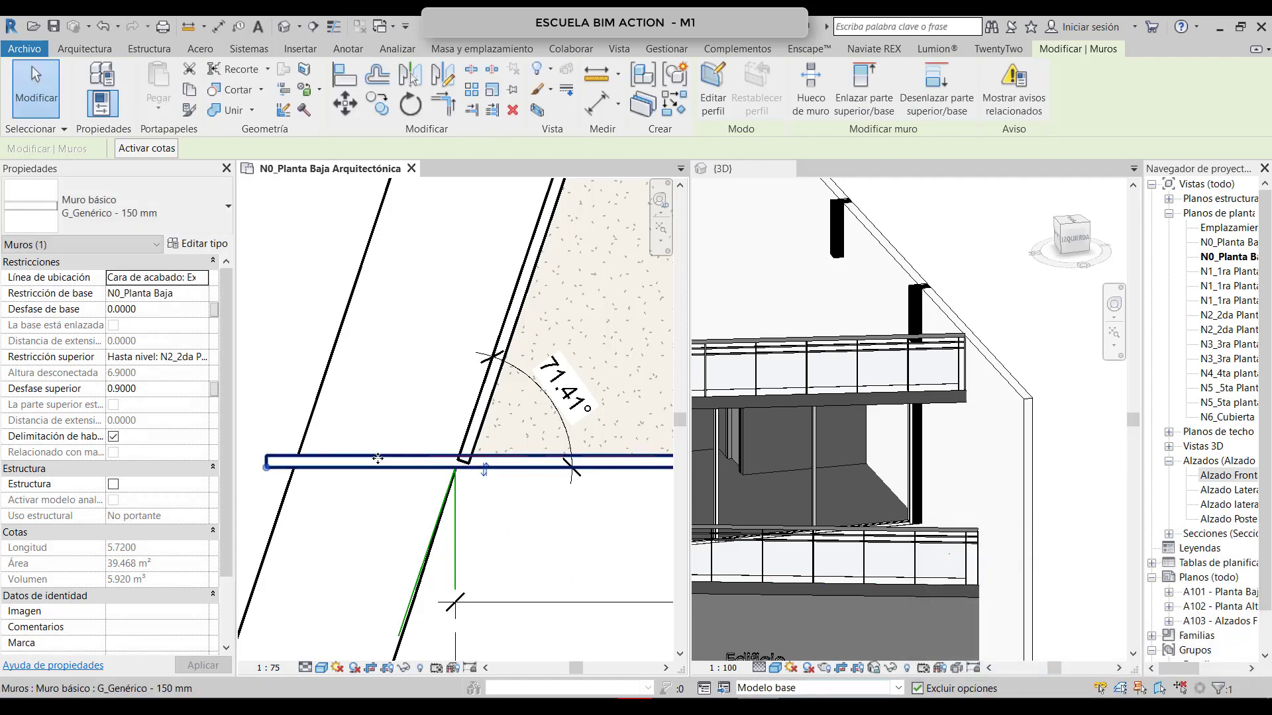
key(Escape)
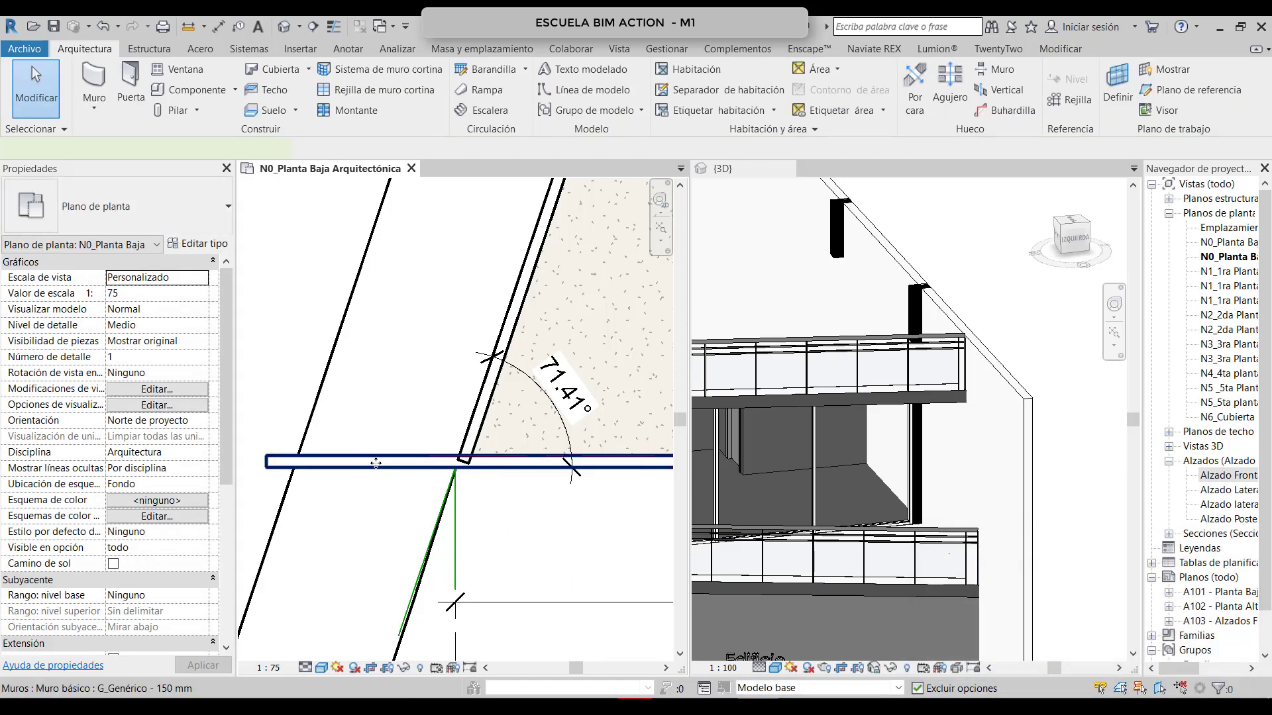
click(376, 463)
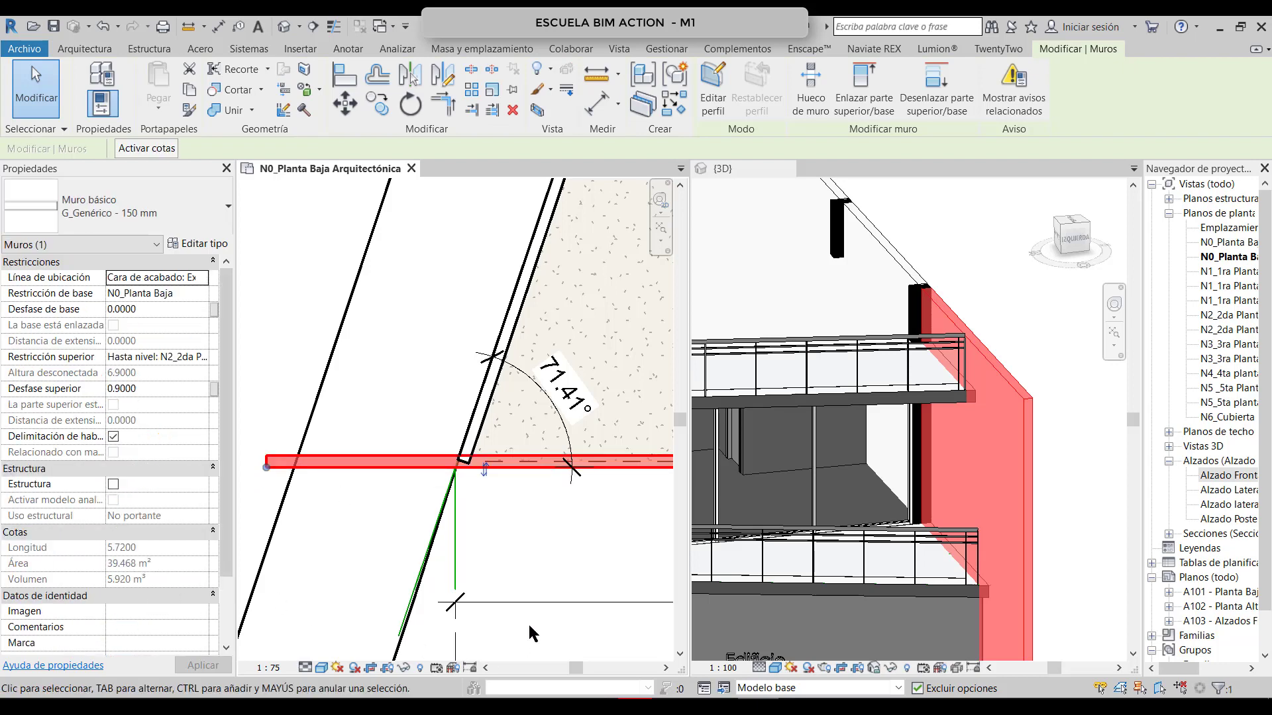
click(386, 517)
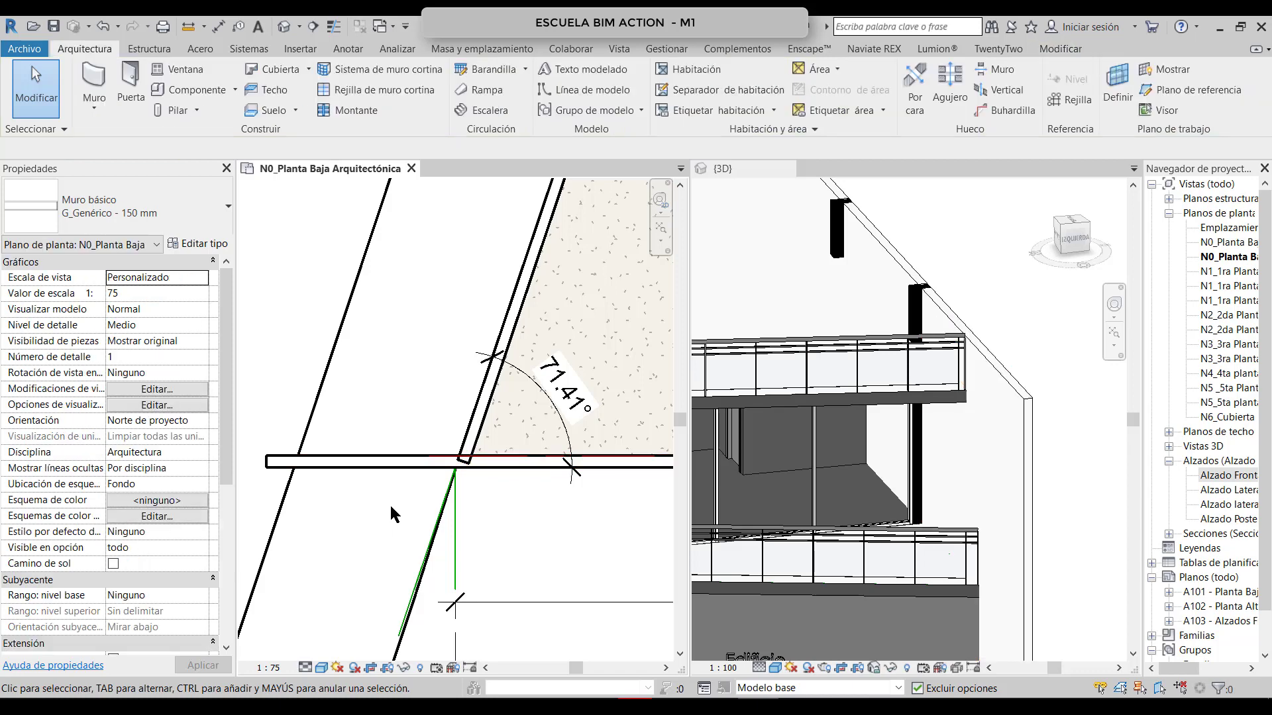
Step: Widen the project browser and open sheet A101 - Planta Baja_ Alzado Lateral Sur_ECP to check the extended wall on it
scroll(390, 504, down, 3)
scroll(1186, 464, down, 1)
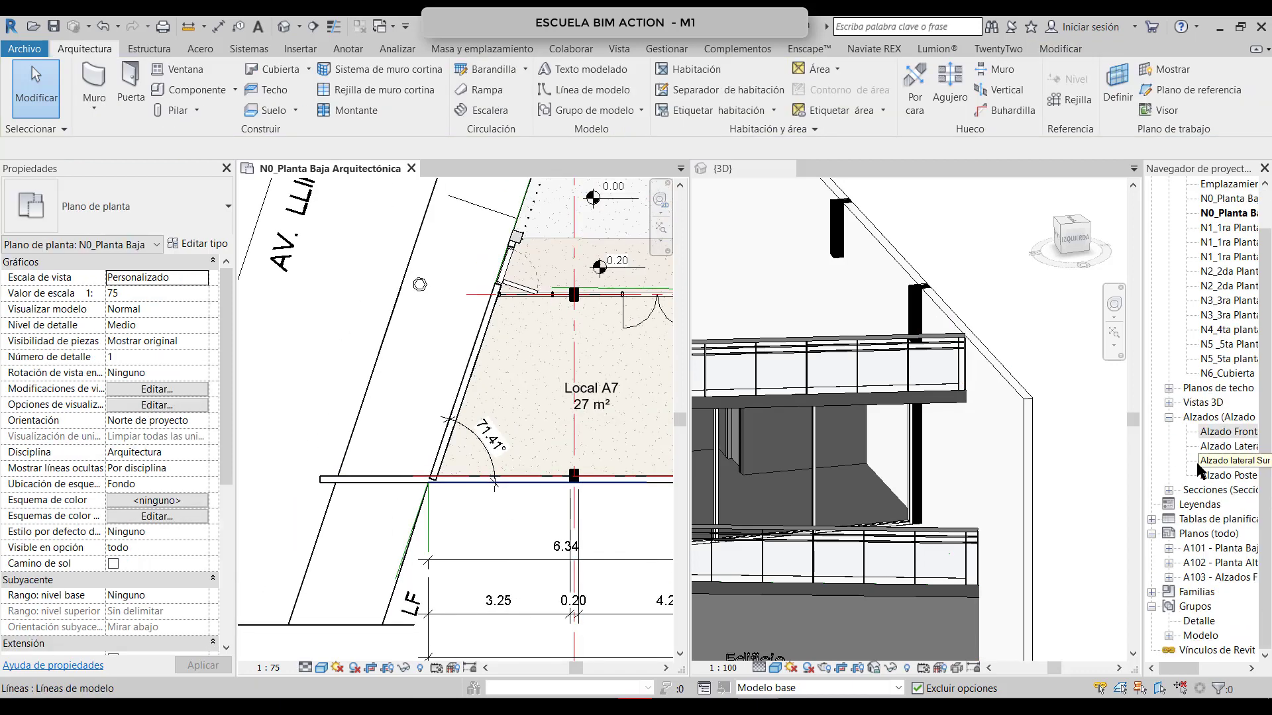
drag(1143, 459, 944, 457)
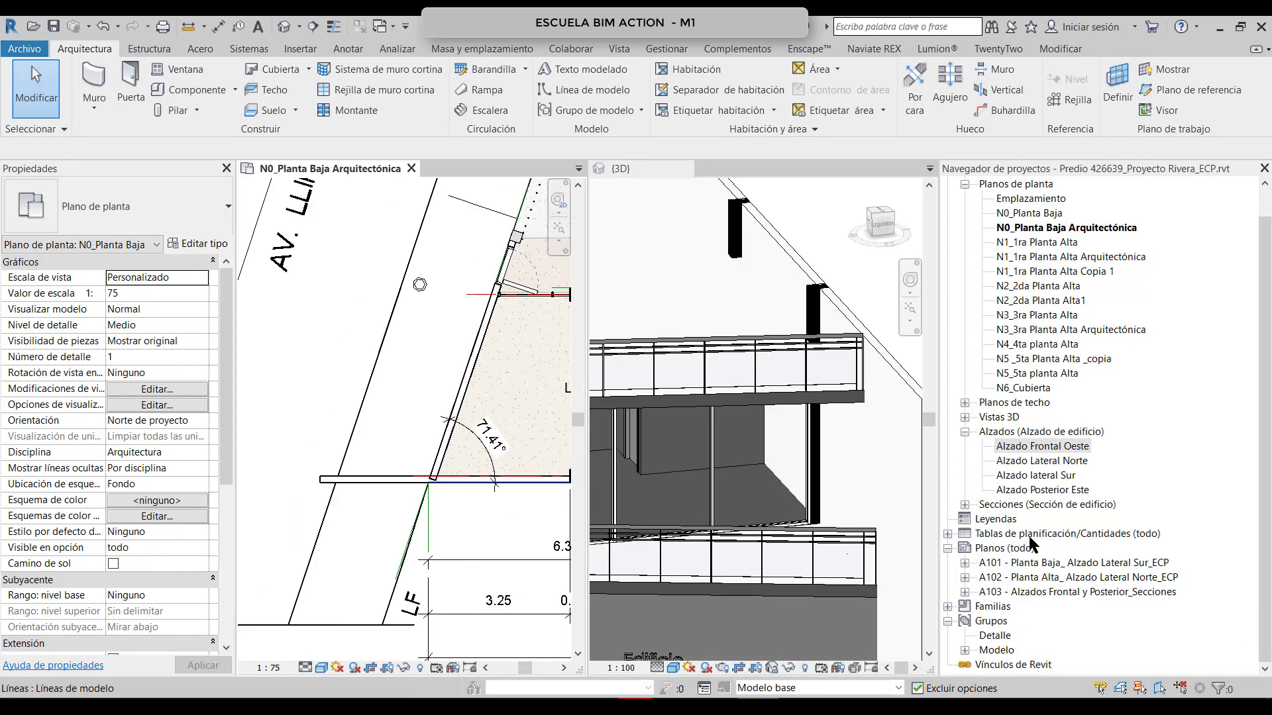
click(1041, 563)
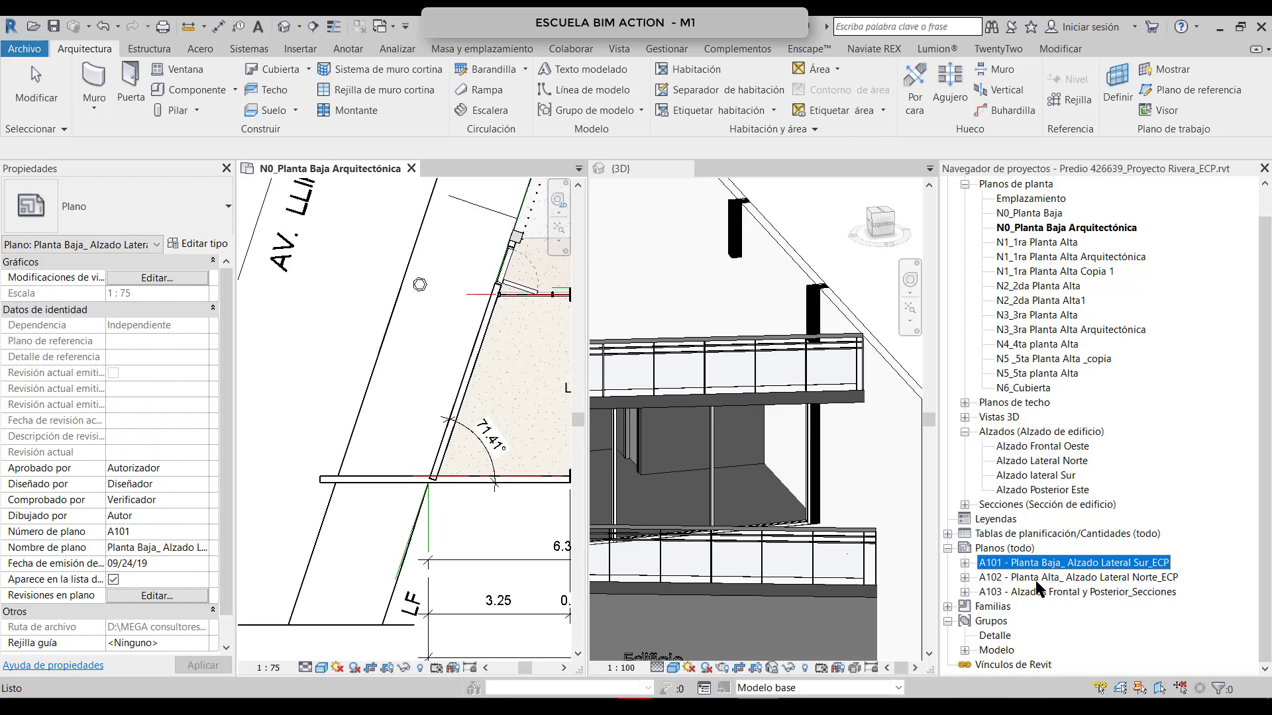
click(948, 534)
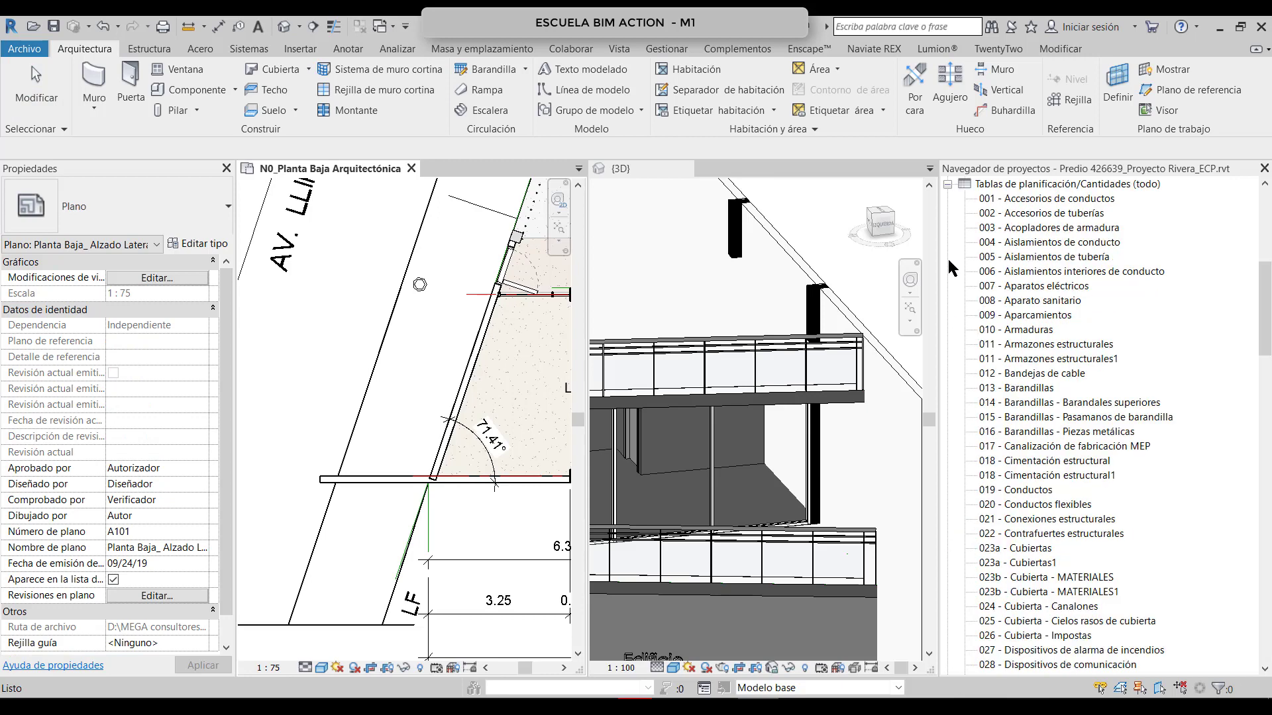
click(947, 185)
double_click(1078, 563)
scroll(396, 452, up, 6)
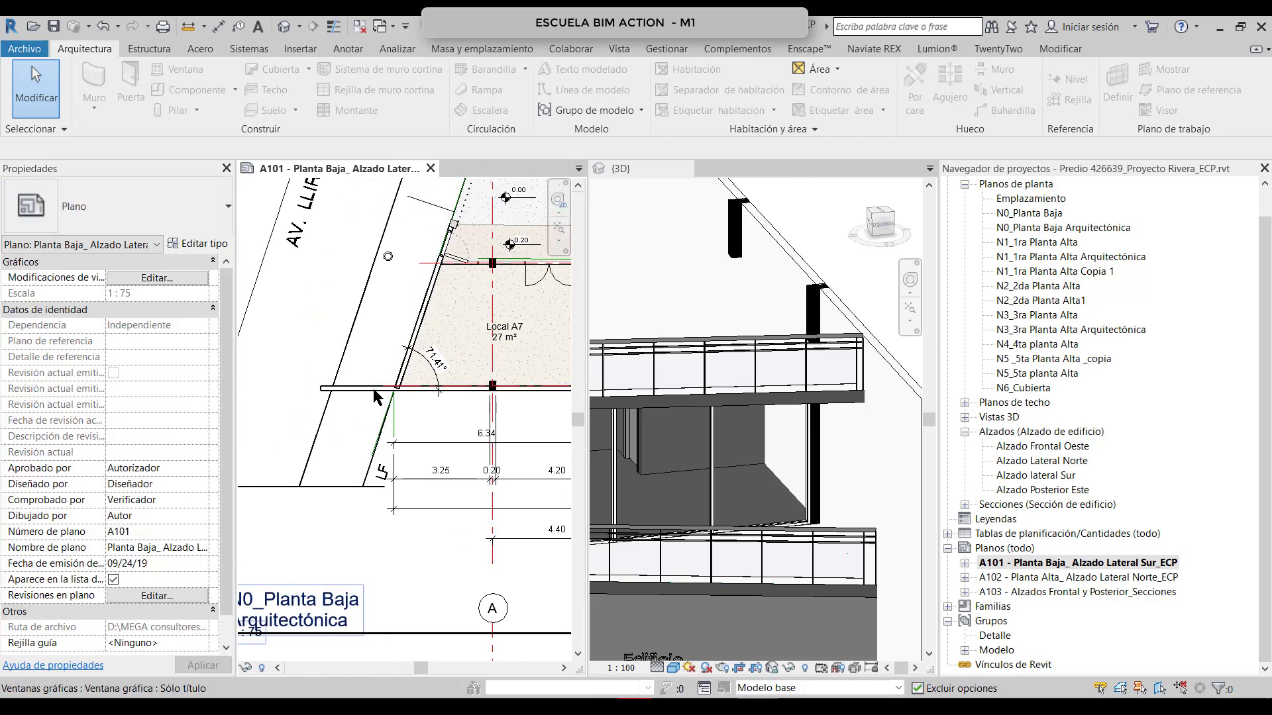
scroll(373, 388, down, 8)
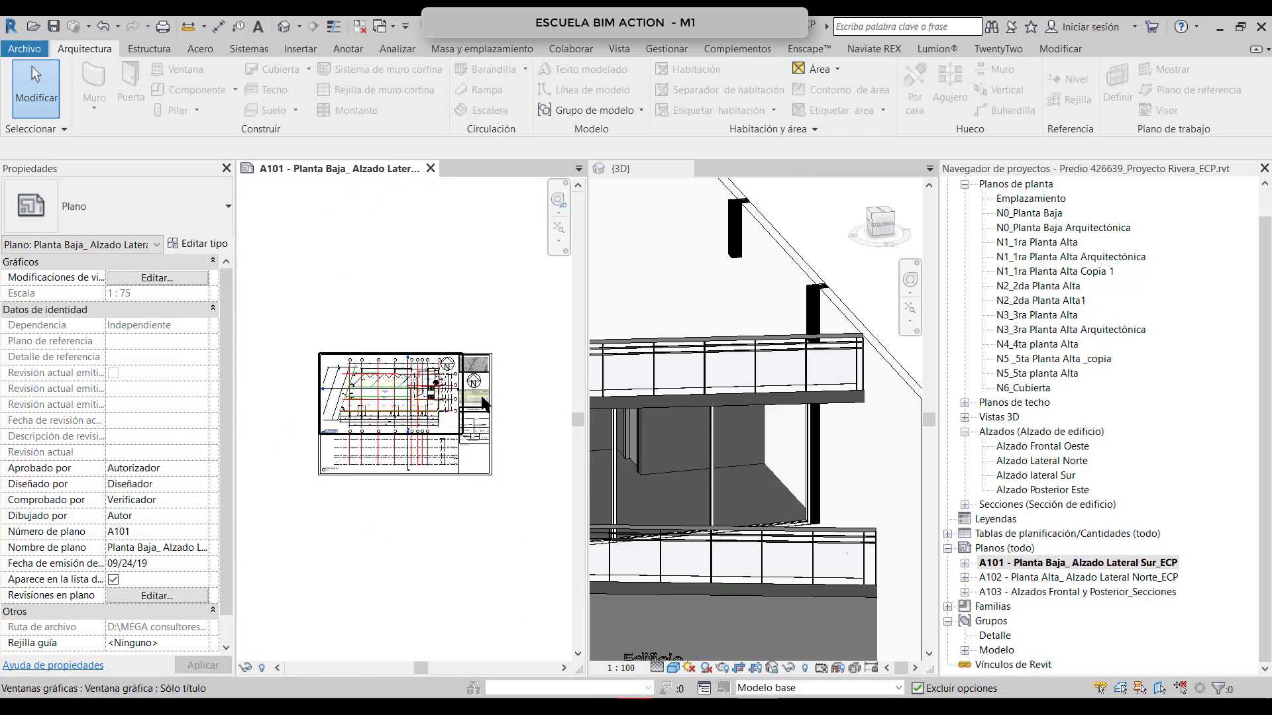
scroll(1040, 414, up, 1)
scroll(1040, 414, down, 1)
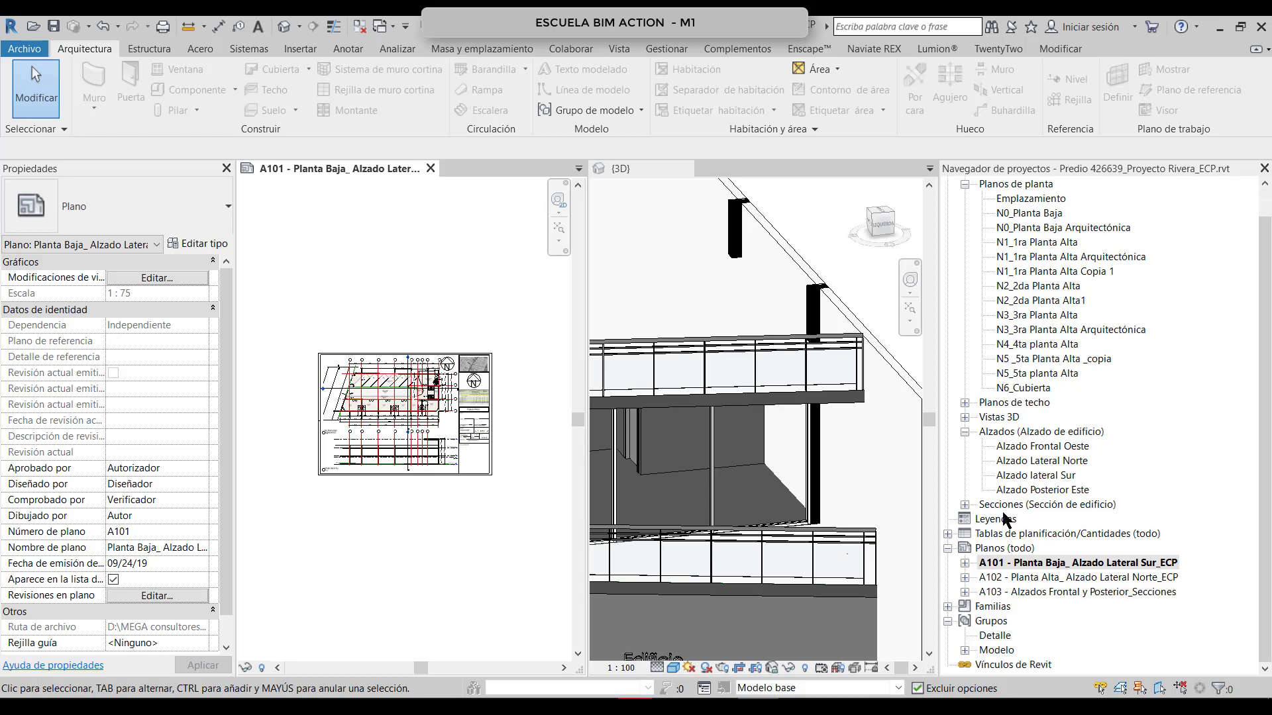
Step: Browse the project's schedules and quantities and open the 064a - Muros schedule
click(948, 533)
scroll(1042, 490, down, 1)
scroll(1049, 470, down, 6)
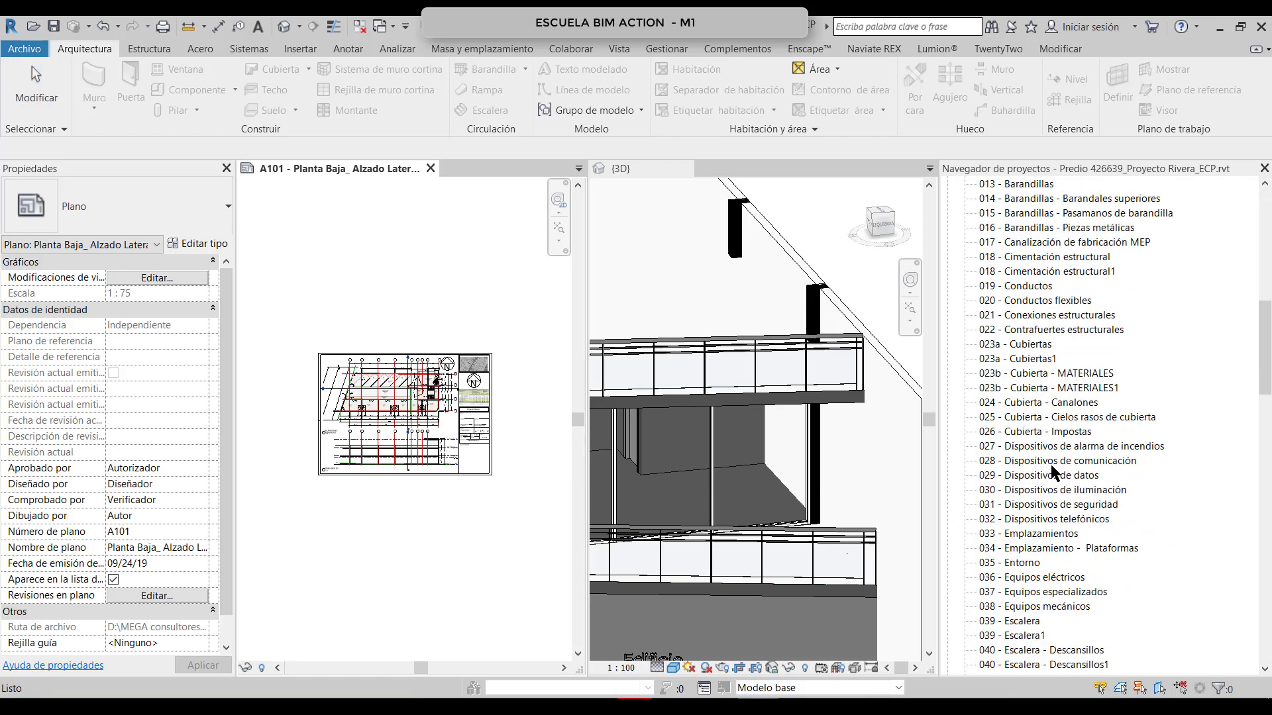
scroll(1049, 451, up, 9)
scroll(1047, 448, down, 4)
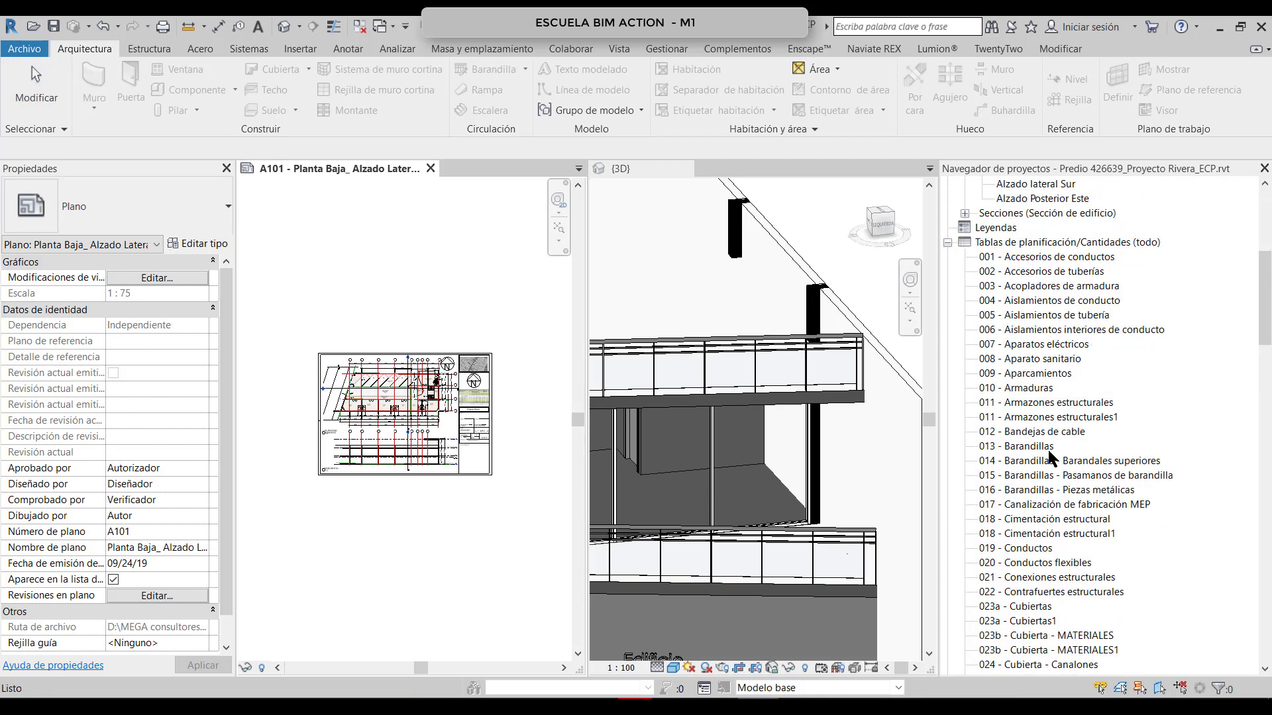
drag(1263, 318, 1265, 483)
click(1025, 301)
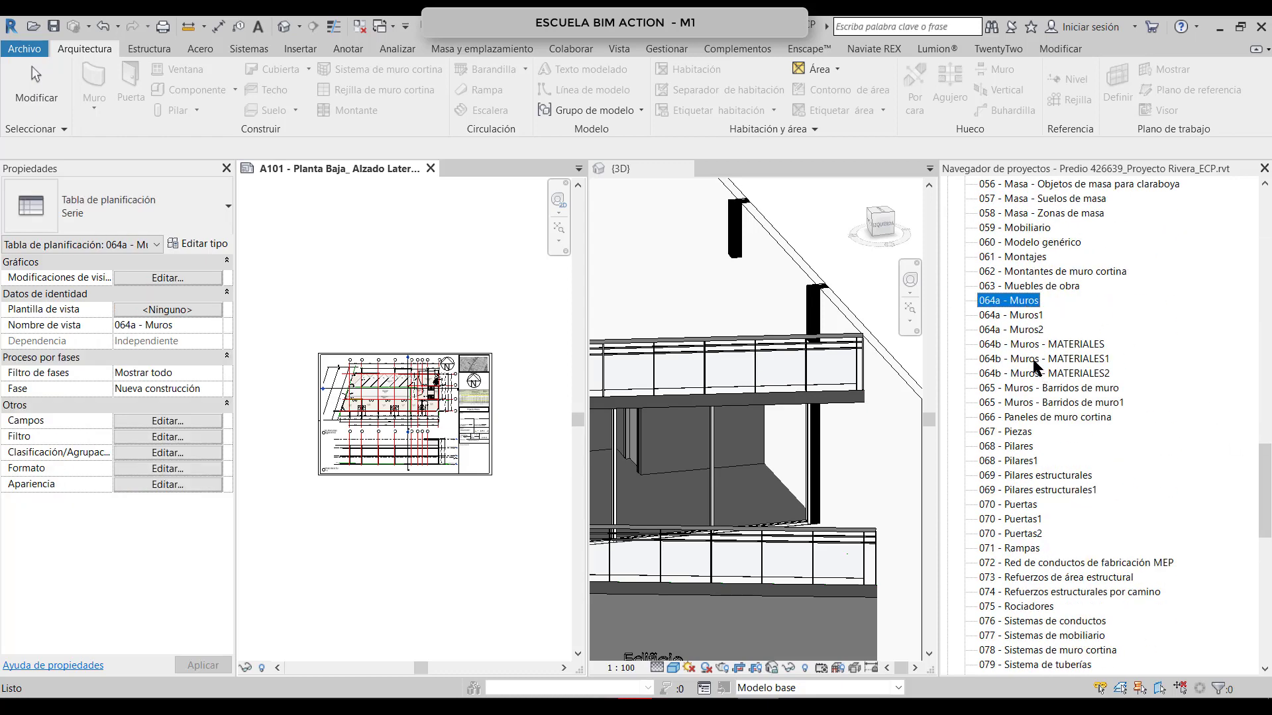
double_click(1025, 302)
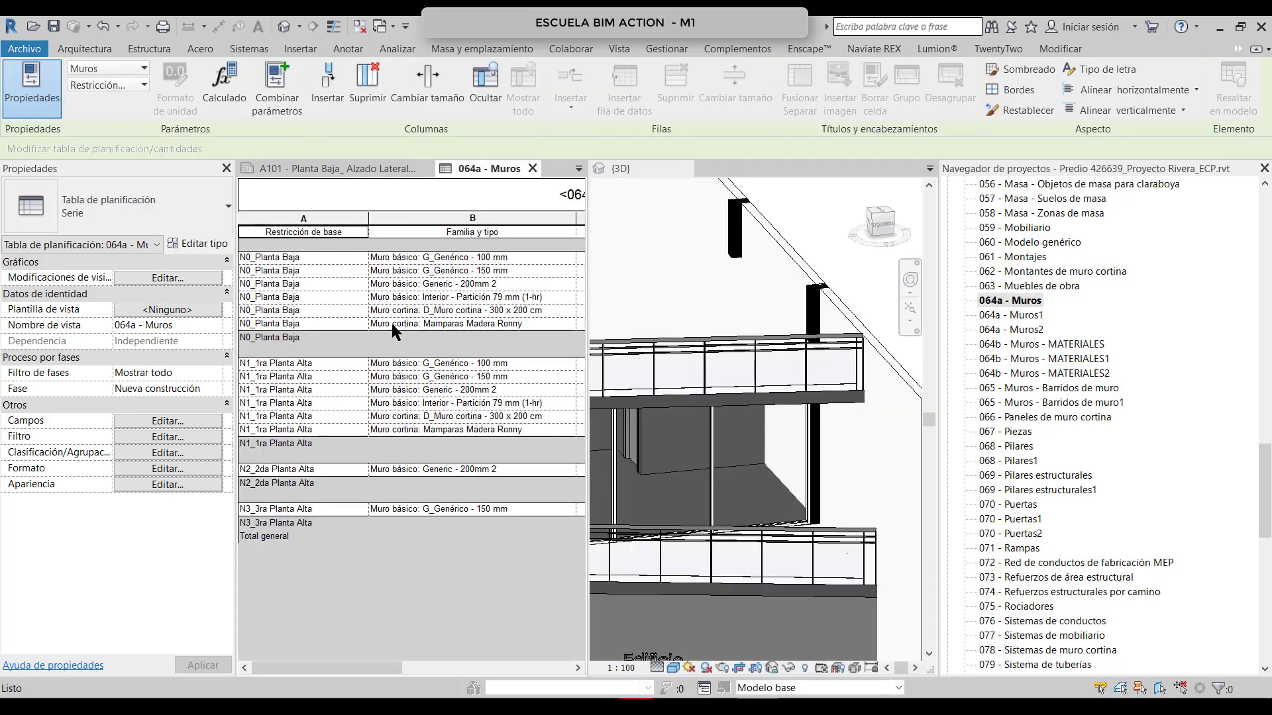
Step: Widen the schedule view and select the N0_Planta Baja row for G_Genérico - 150 mm walls, keeping the 3D view in sight
drag(580, 468, 613, 468)
click(510, 270)
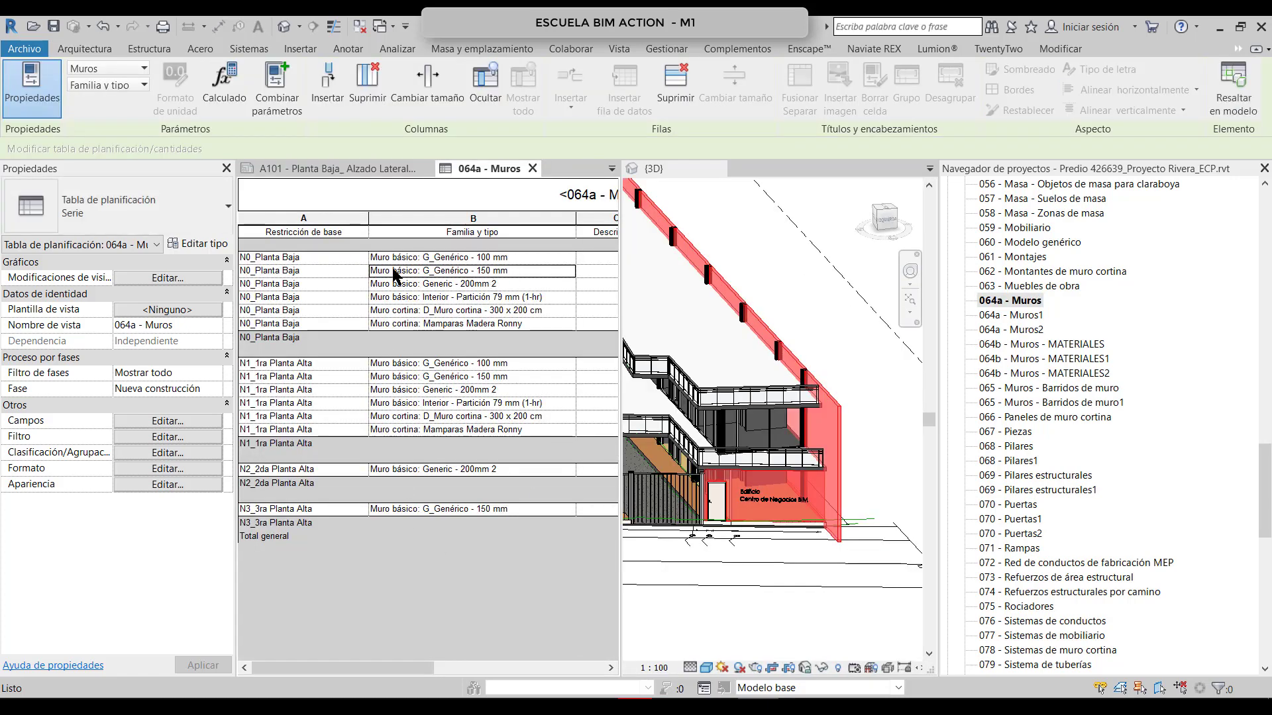
drag(620, 268, 673, 279)
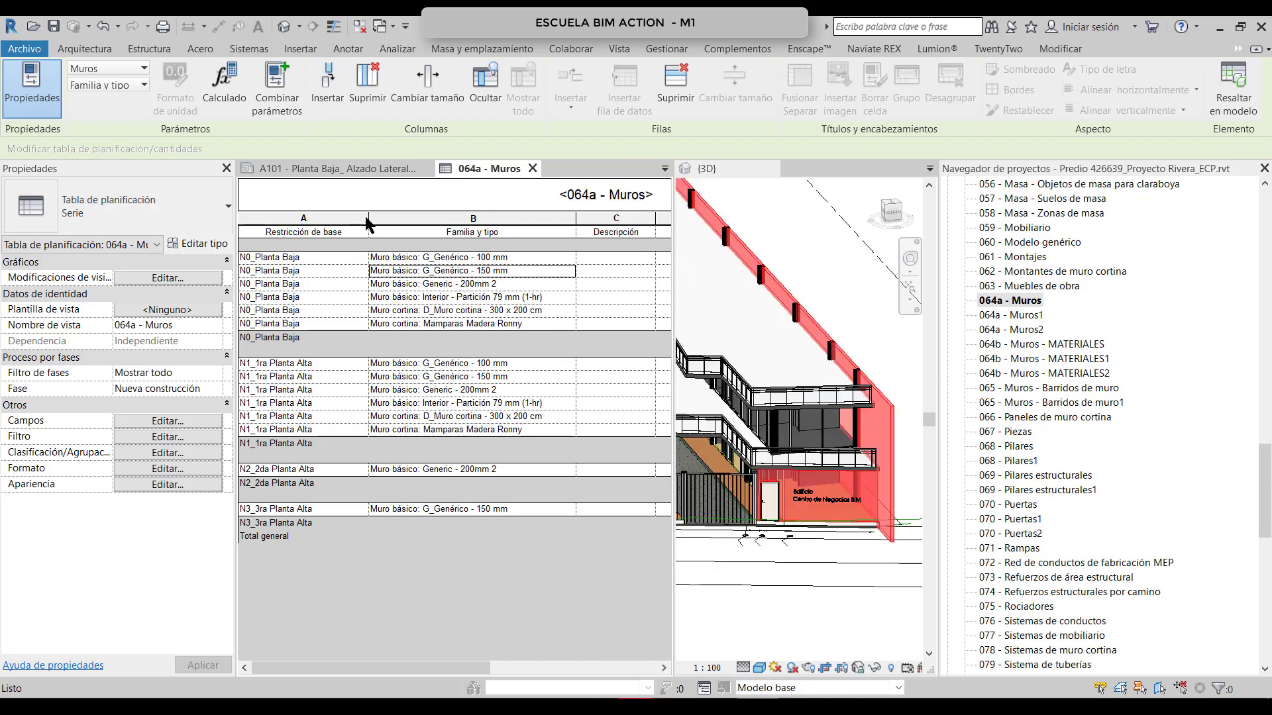
Step: Narrow the base constraint, family and type, description, length and area columns, and select the G_Genérico - 150 mm area value for N0_Planta Baja
drag(369, 220, 320, 222)
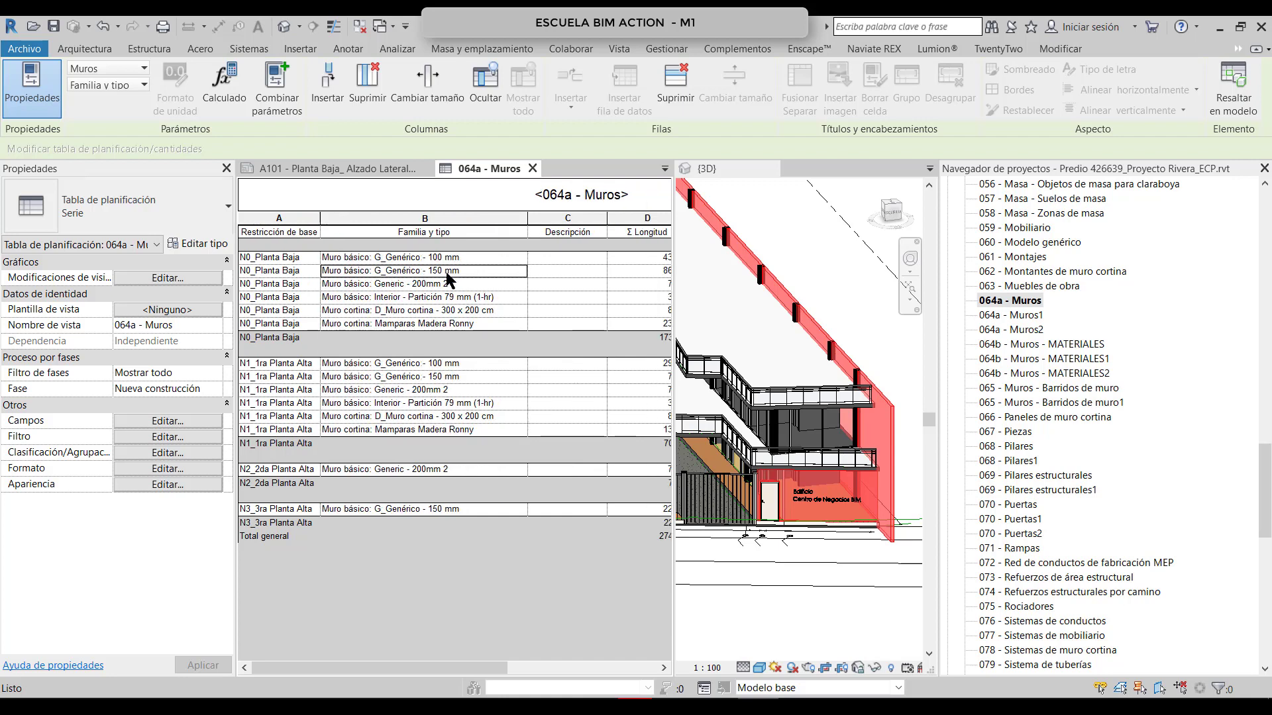
drag(527, 224, 471, 223)
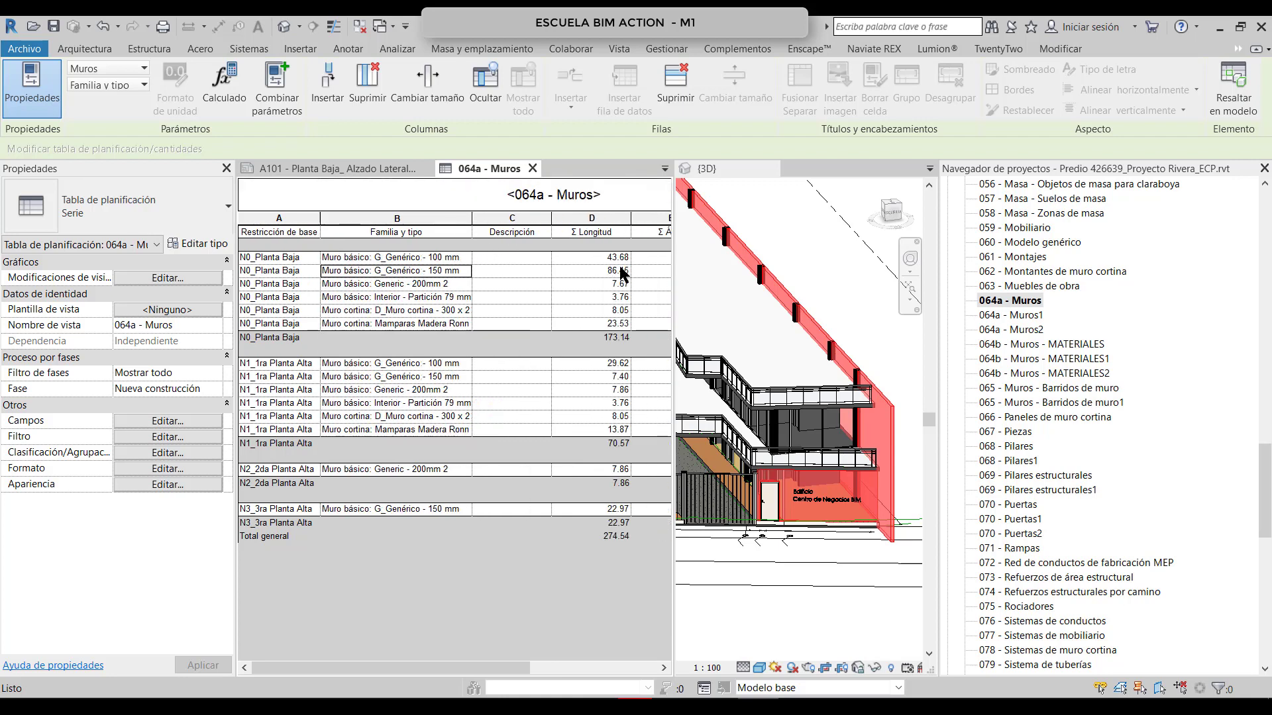
drag(551, 218, 513, 216)
drag(591, 218, 567, 217)
click(636, 270)
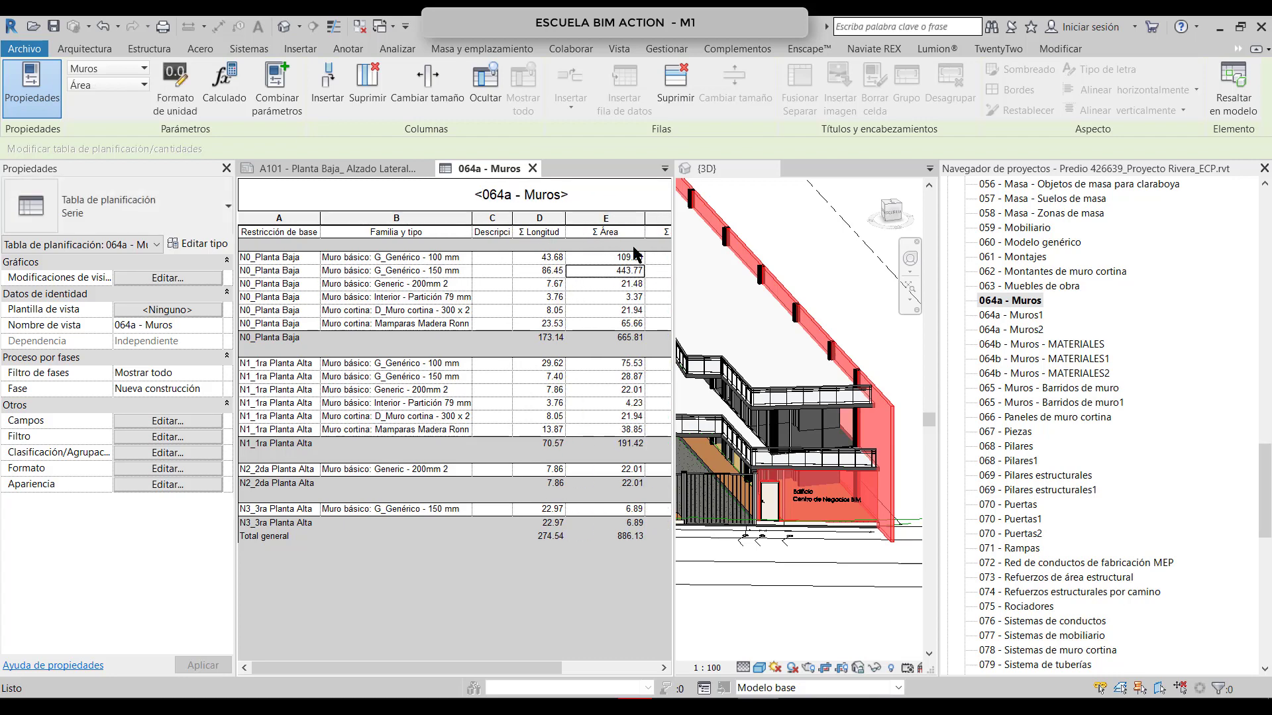
drag(645, 218, 619, 218)
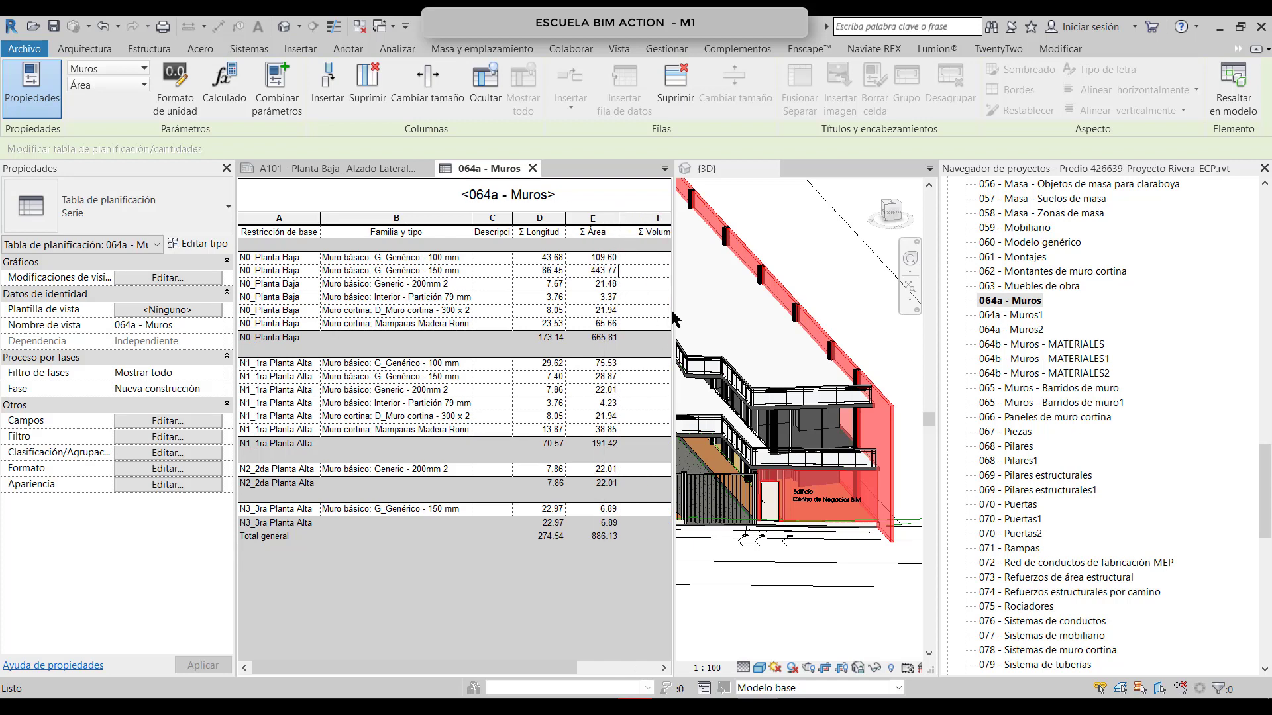
Step: Widen the schedule view again, narrow the volume column and select the G_Genérico - 150 mm wall count for N0_Planta Baja
drag(682, 312, 733, 312)
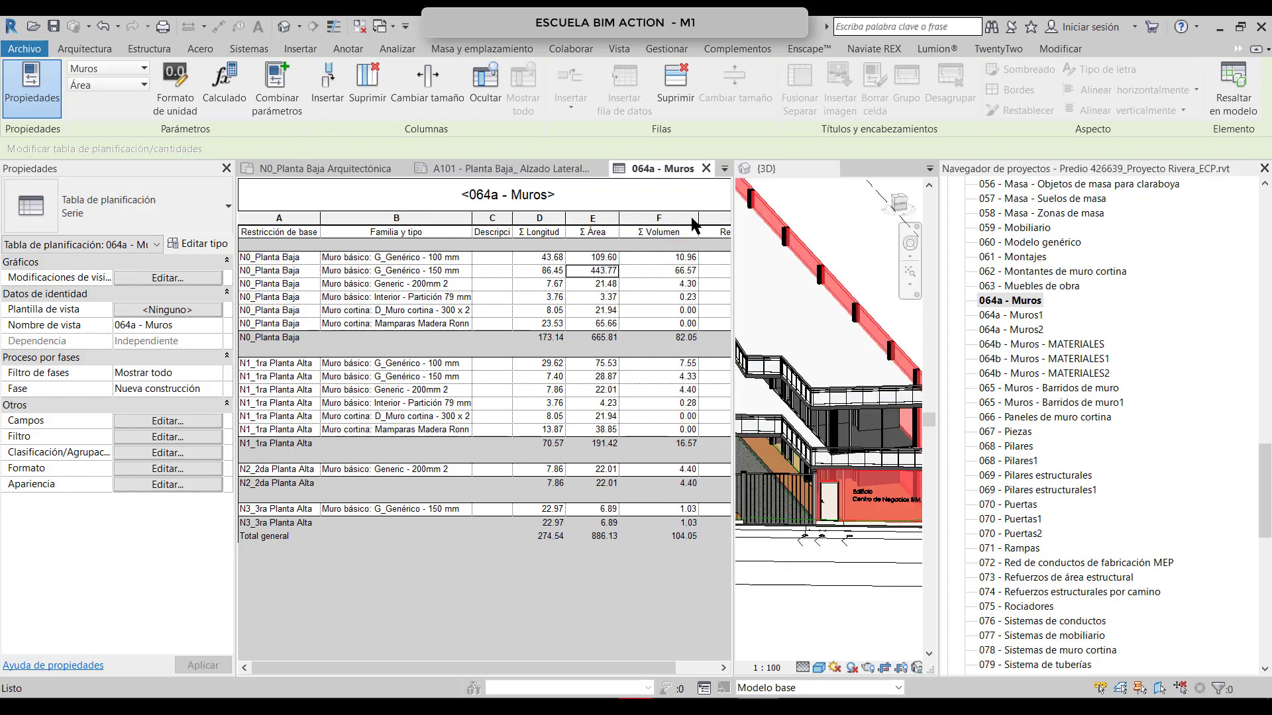
drag(698, 218, 662, 218)
click(693, 271)
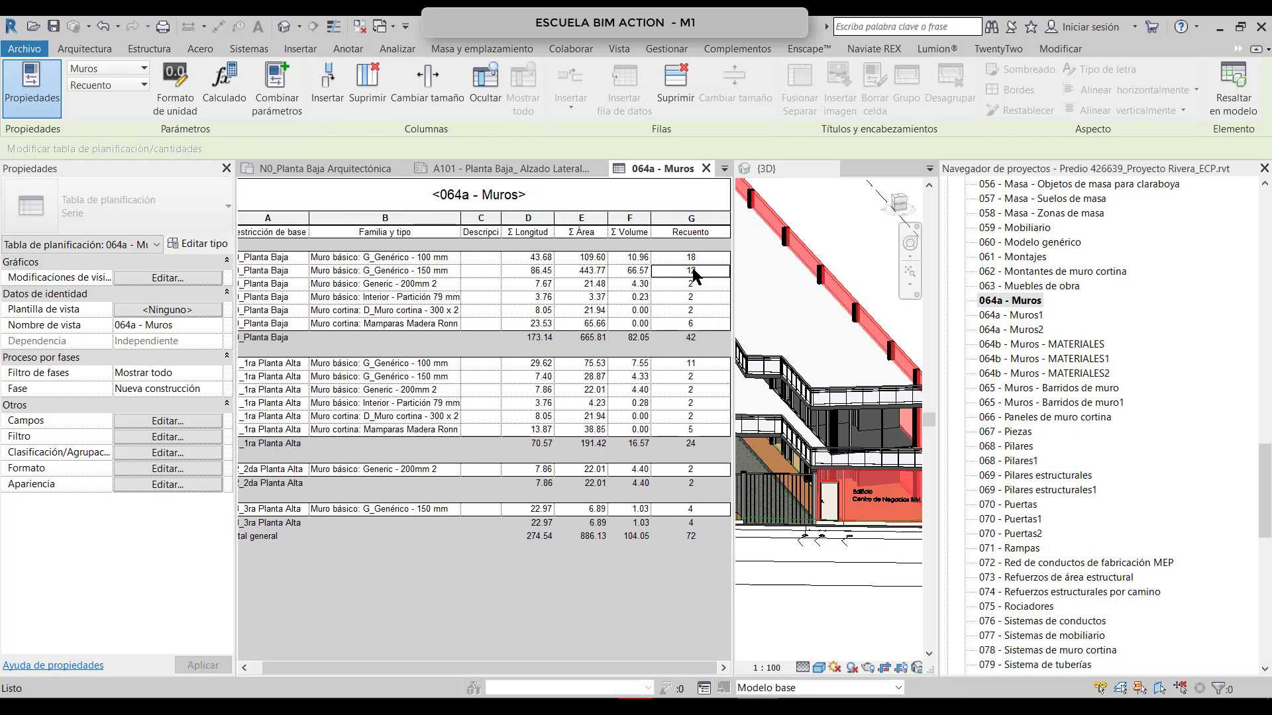